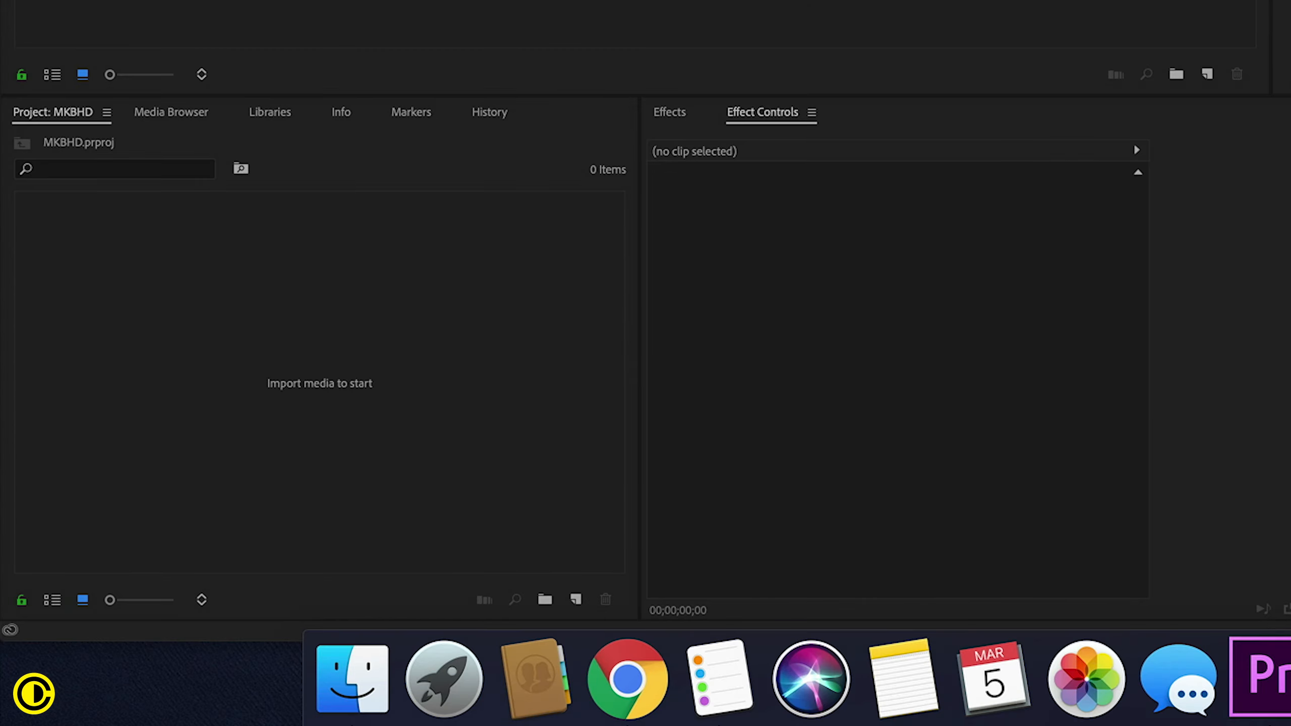
- Create a new sequence from the custom 4k Cineform preset, keeping the name Sequence 02
left_click(577, 601)
left_click(662, 335)
scroll(445, 471, "down", 1)
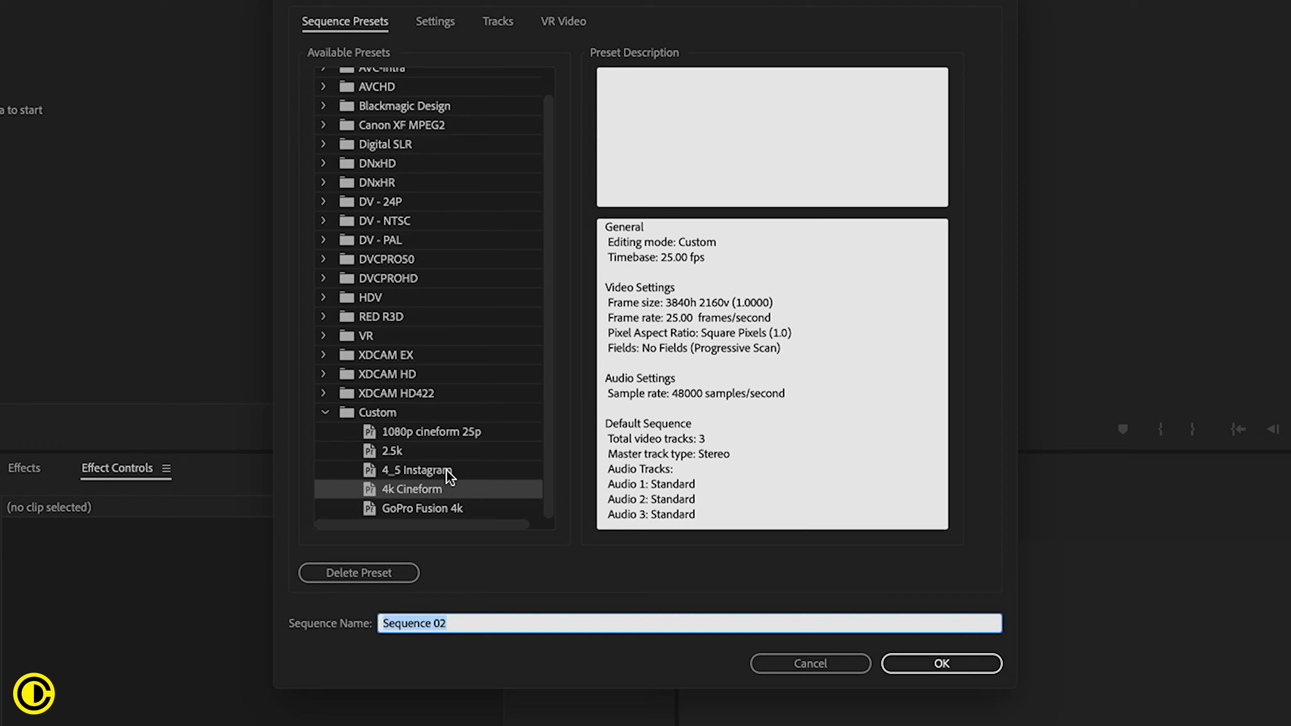
left_click(442, 490)
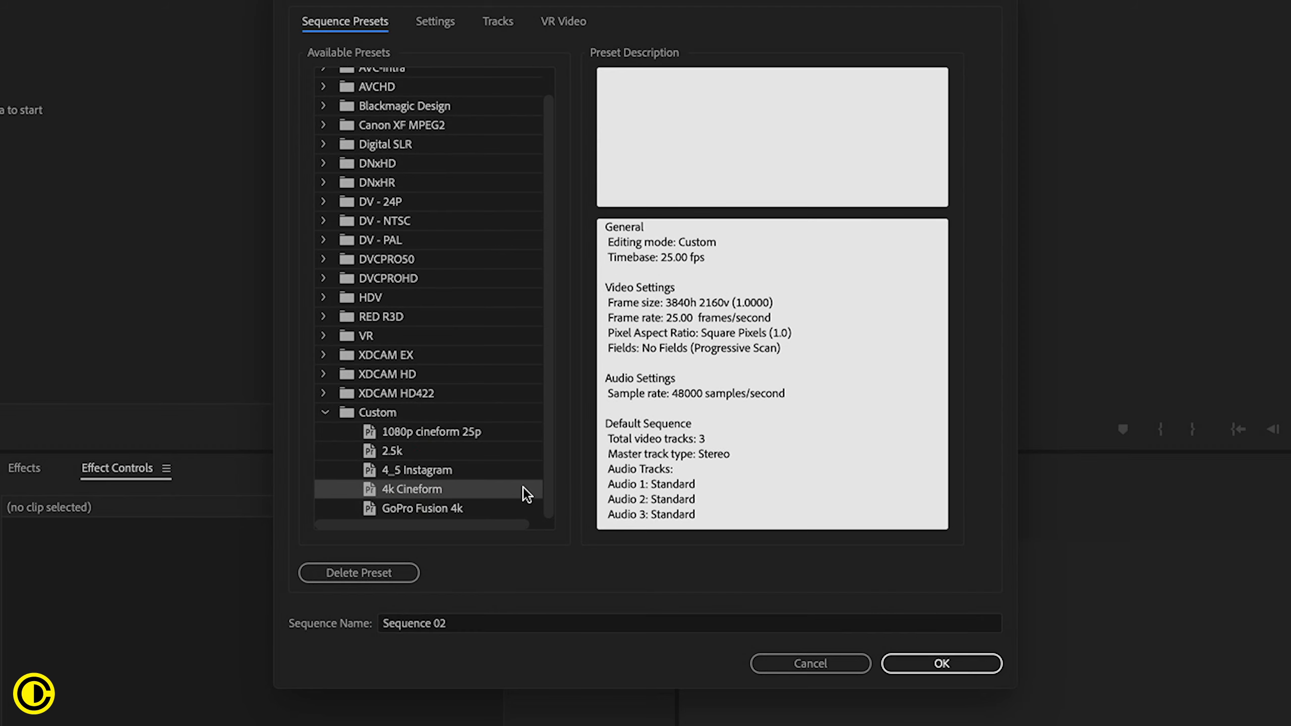
left_click(975, 659)
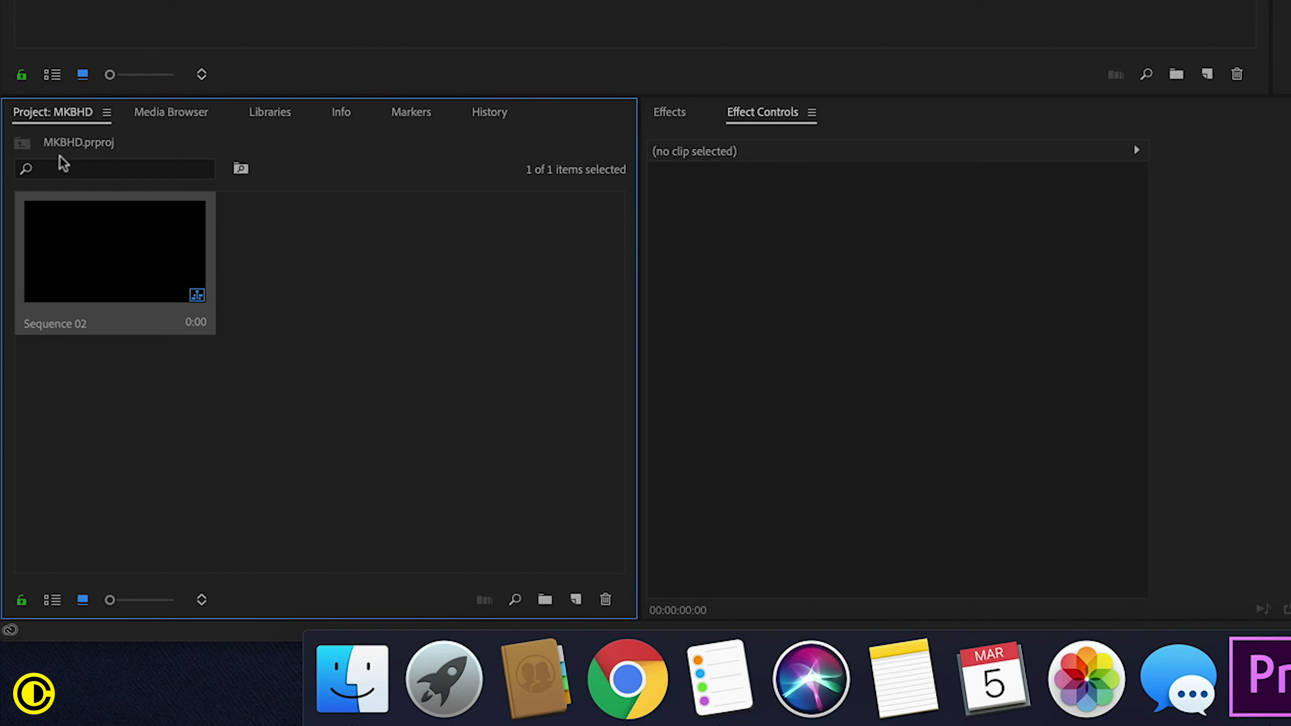
- Create a 3840 x 2160 color matte at 25 fps with brightness 85% (D9D9D9), named Color Matte
left_click(576, 601)
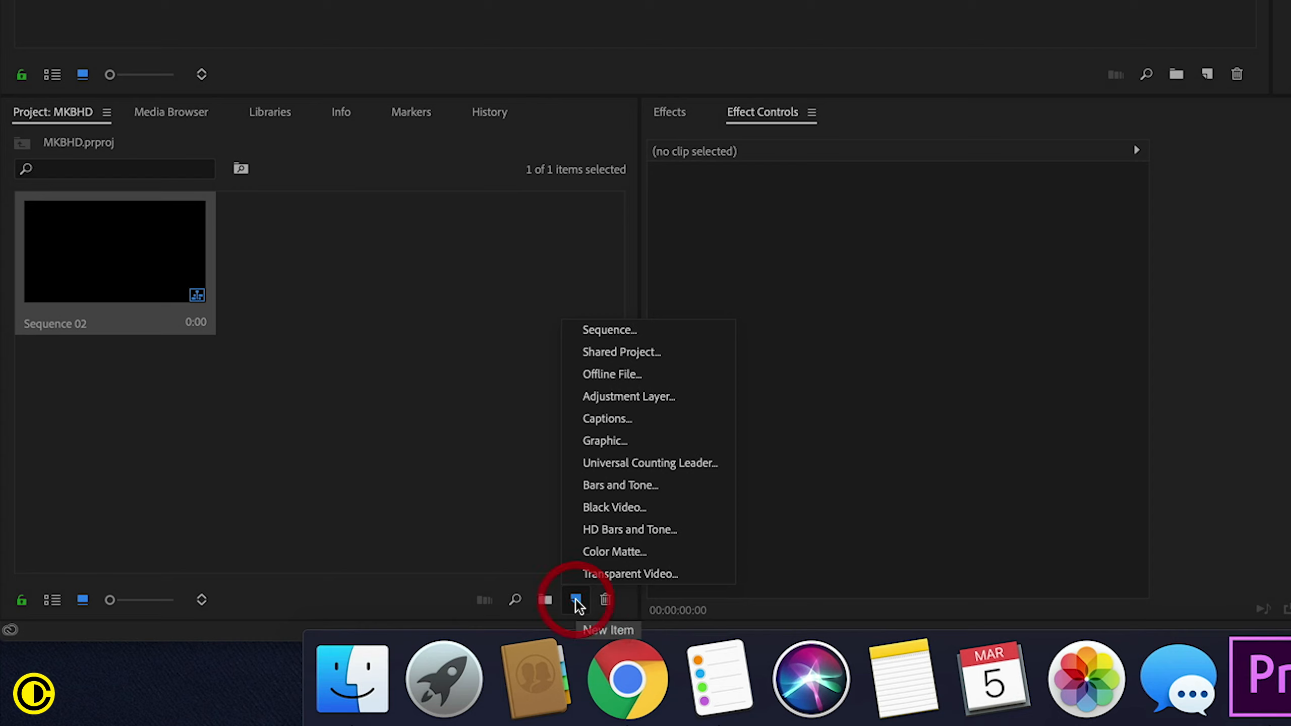
left_click(635, 555)
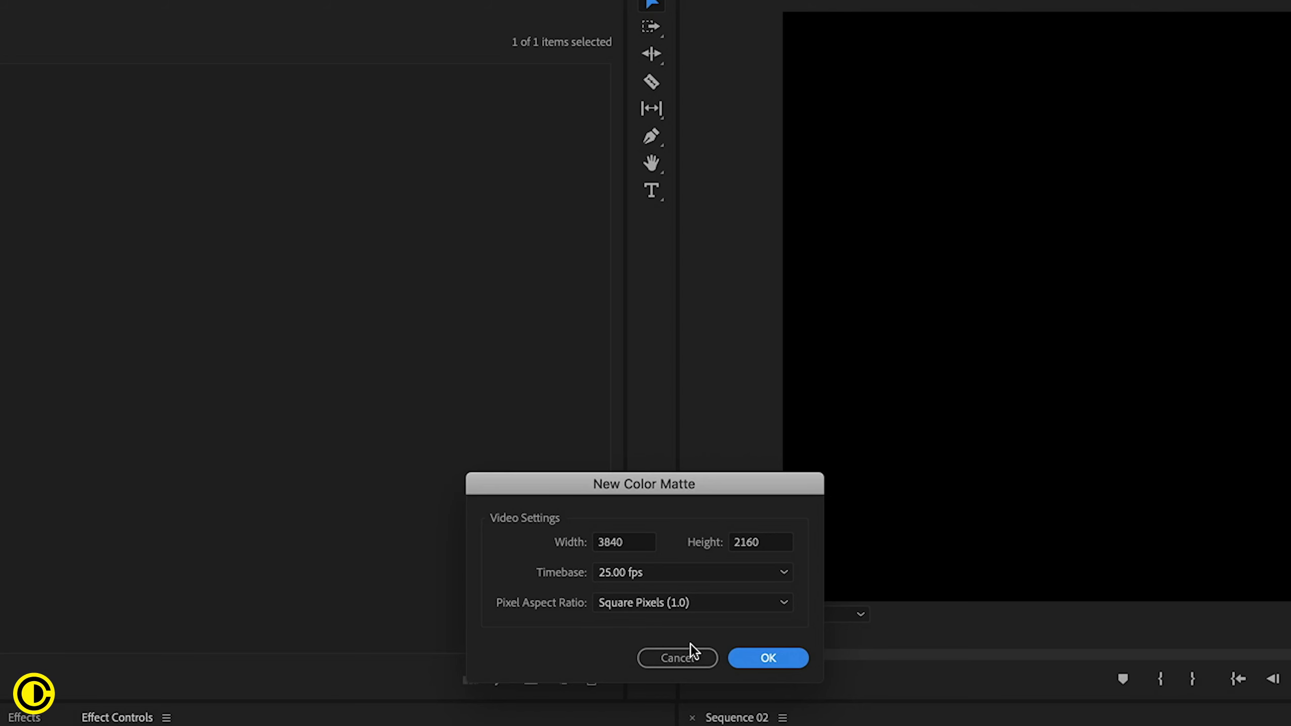
left_click(774, 659)
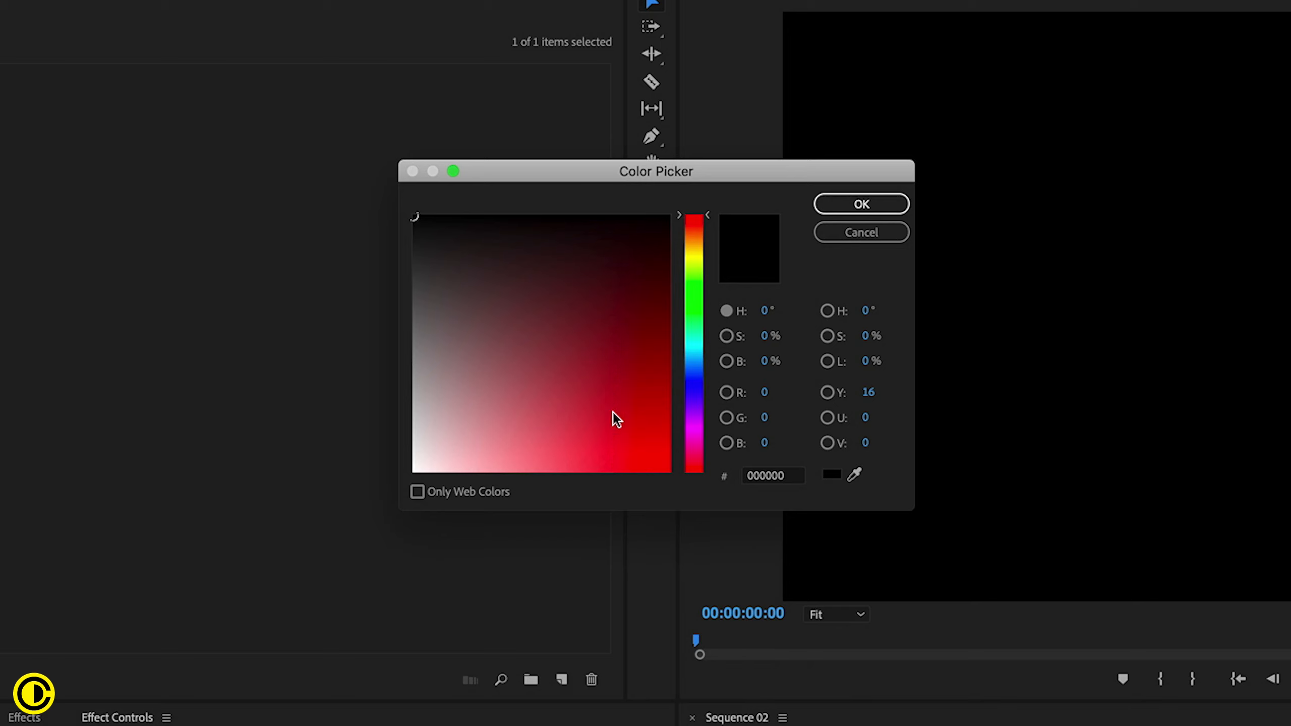
left_click(769, 361)
type("85")
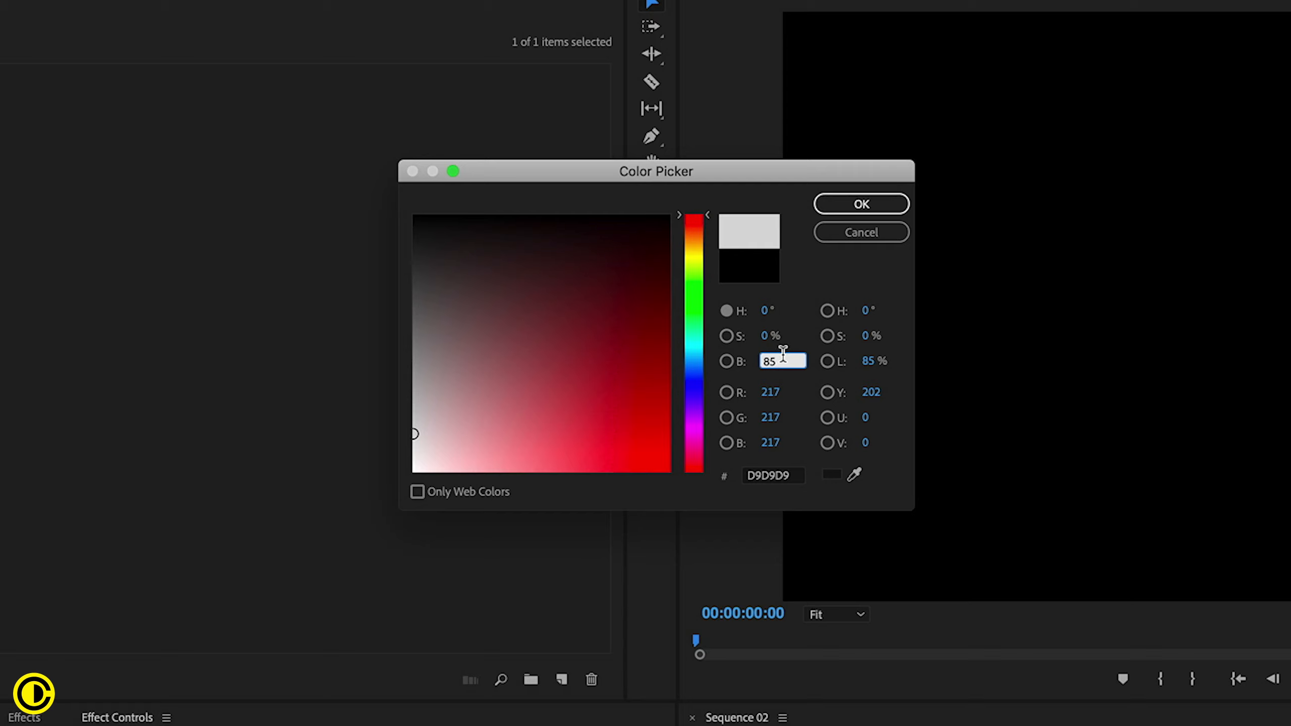
left_click(880, 205)
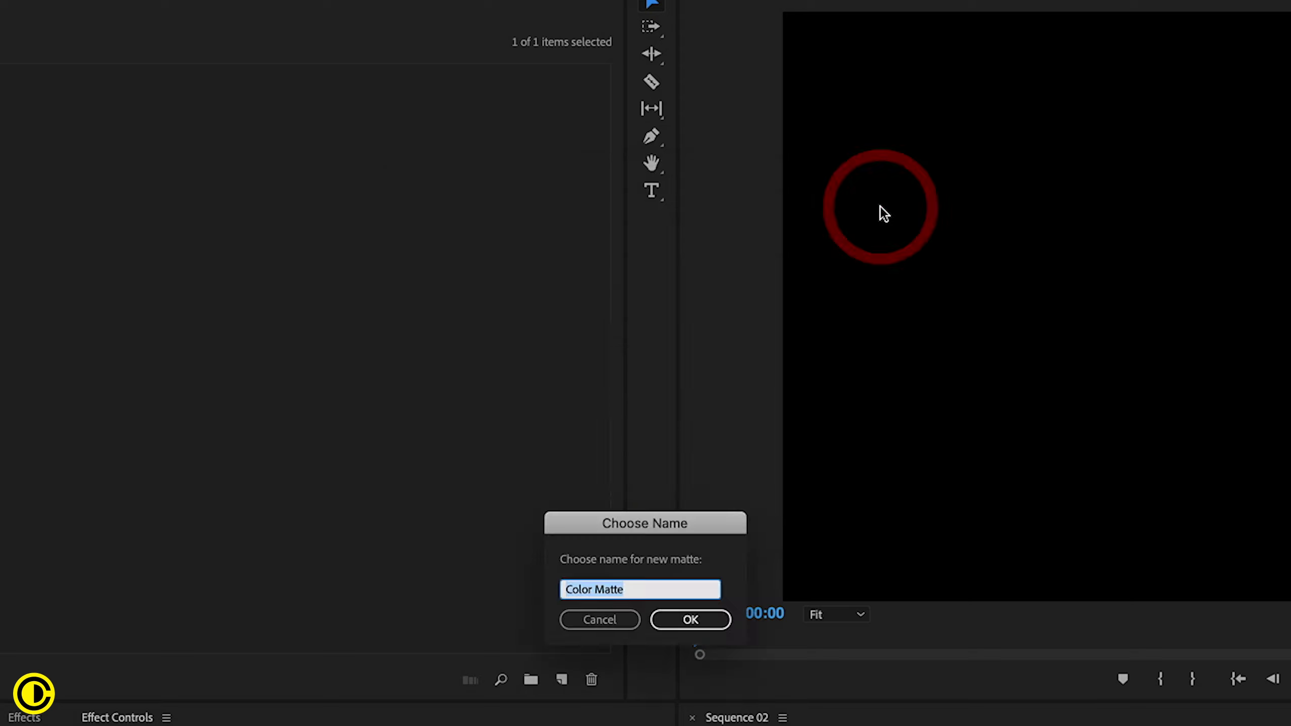
left_click(697, 616)
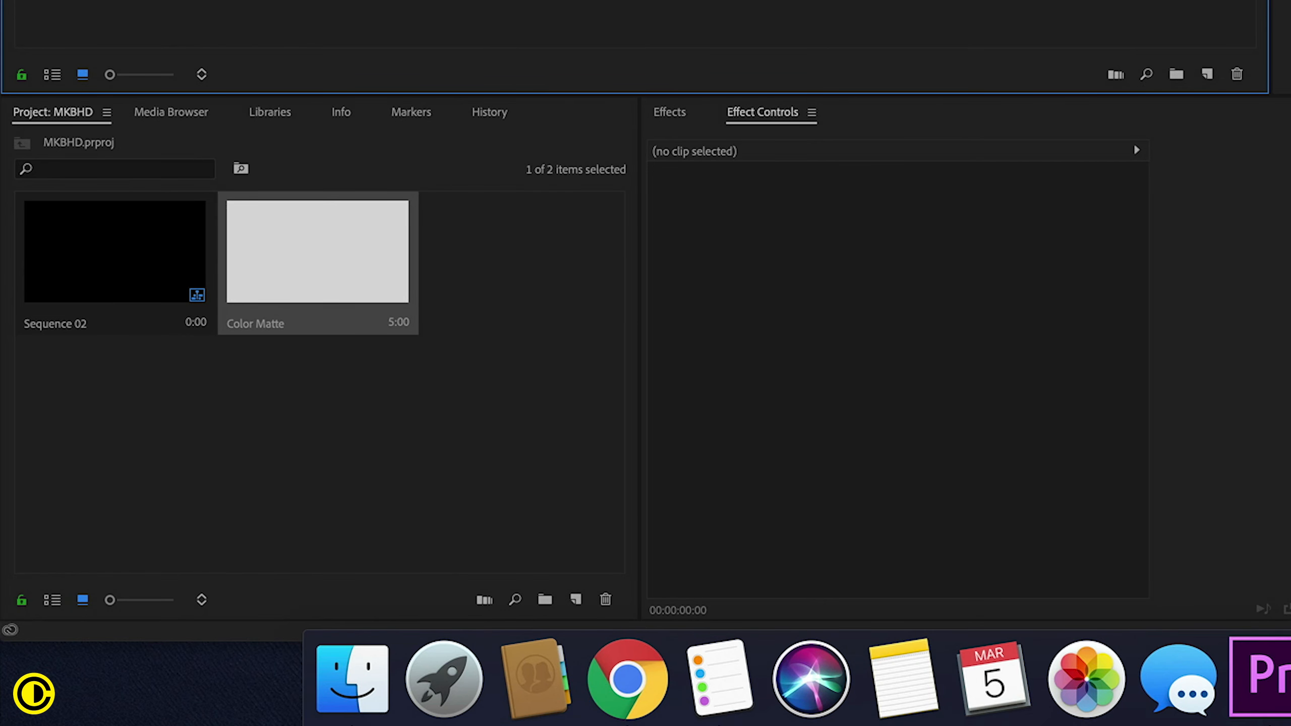
- Place the color matte at the start of track V1 and return the playhead to the sequence start
left_click_drag(383, 265, 1290, 351)
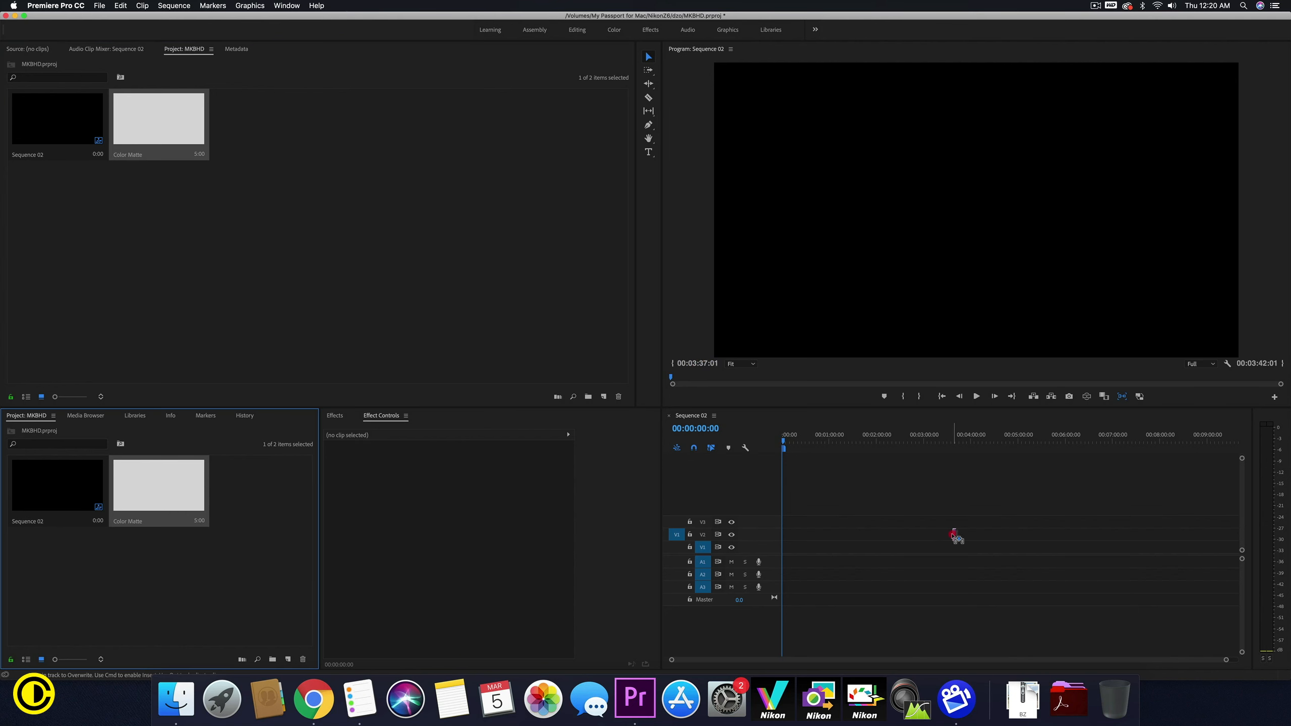
left_click_drag(953, 536, 778, 547)
left_click_drag(1223, 660, 982, 631)
left_click(1018, 441)
left_click_drag(1018, 442, 729, 452)
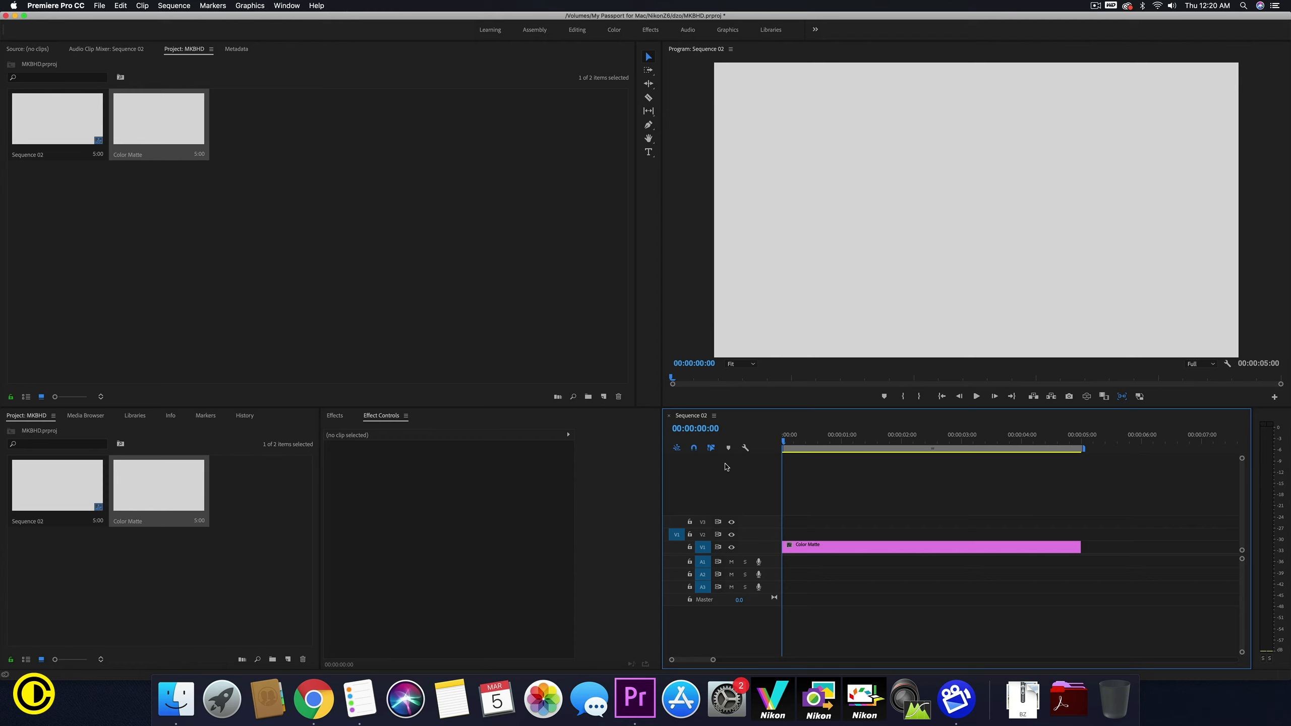
- Duplicate the color matte onto track V2 and trim the start of the copy to 00:00:00:04
left_click_drag(815, 545, 813, 535)
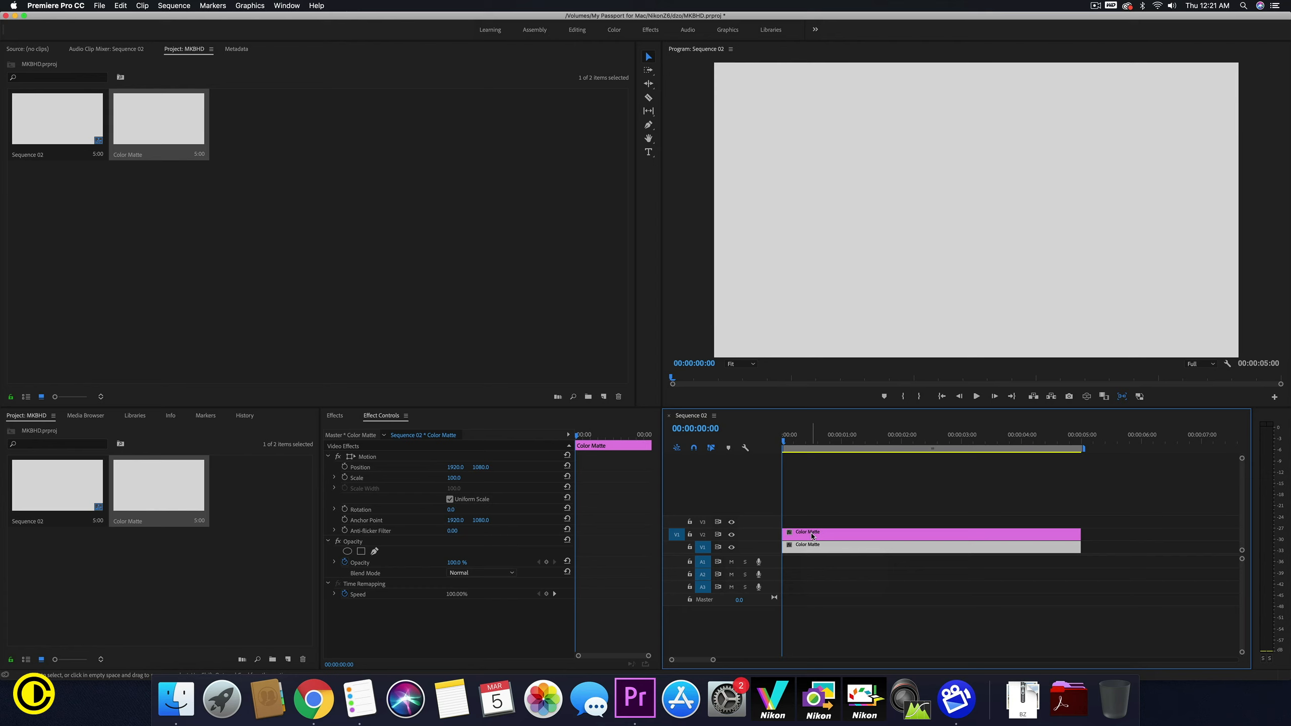
key("Right")
key("Right")
key("Right")
key("Right")
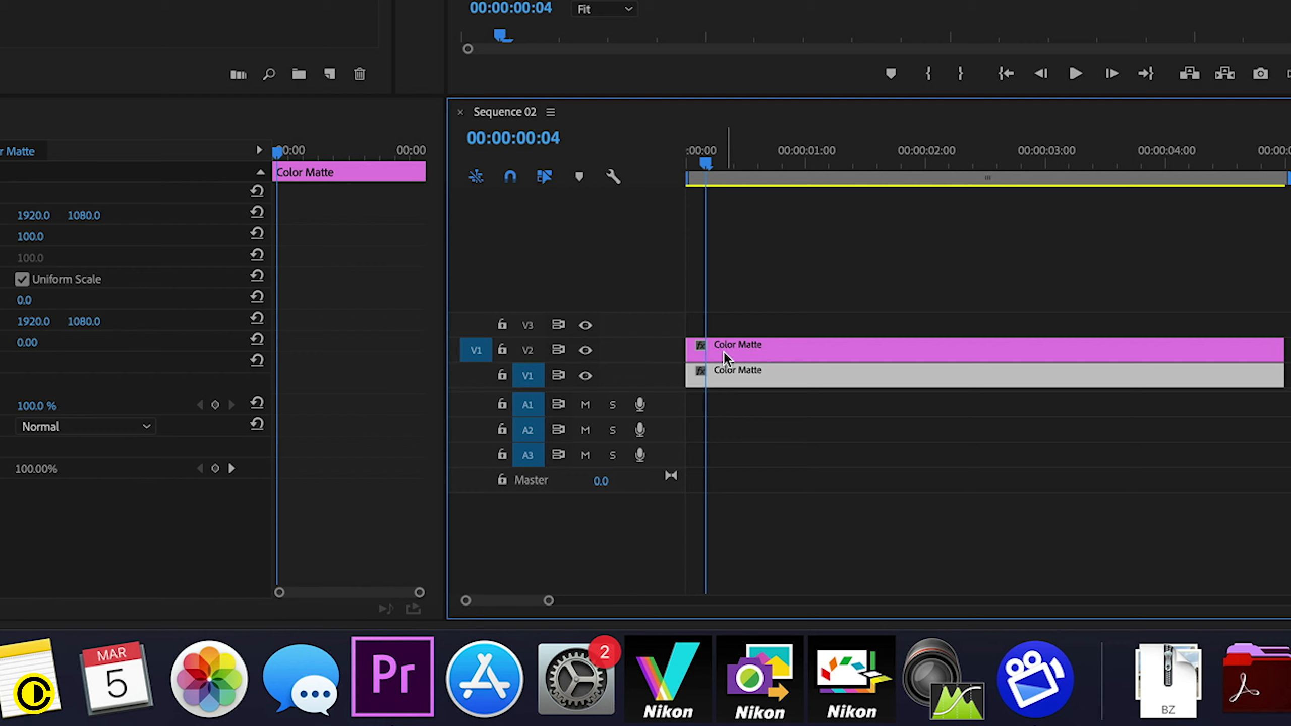
left_click_drag(686, 347, 706, 347)
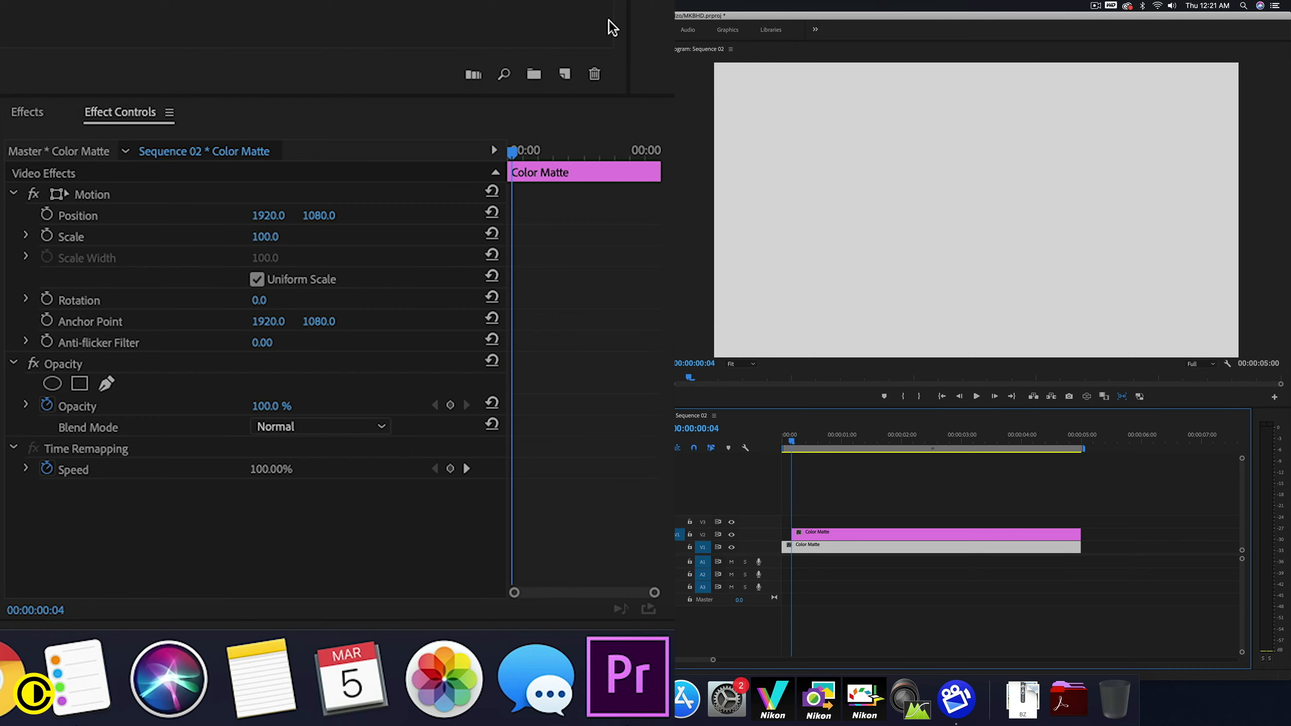
- Apply the Cell Pattern effect from the Generate video effects to the color matte on V2
left_click(19, 112)
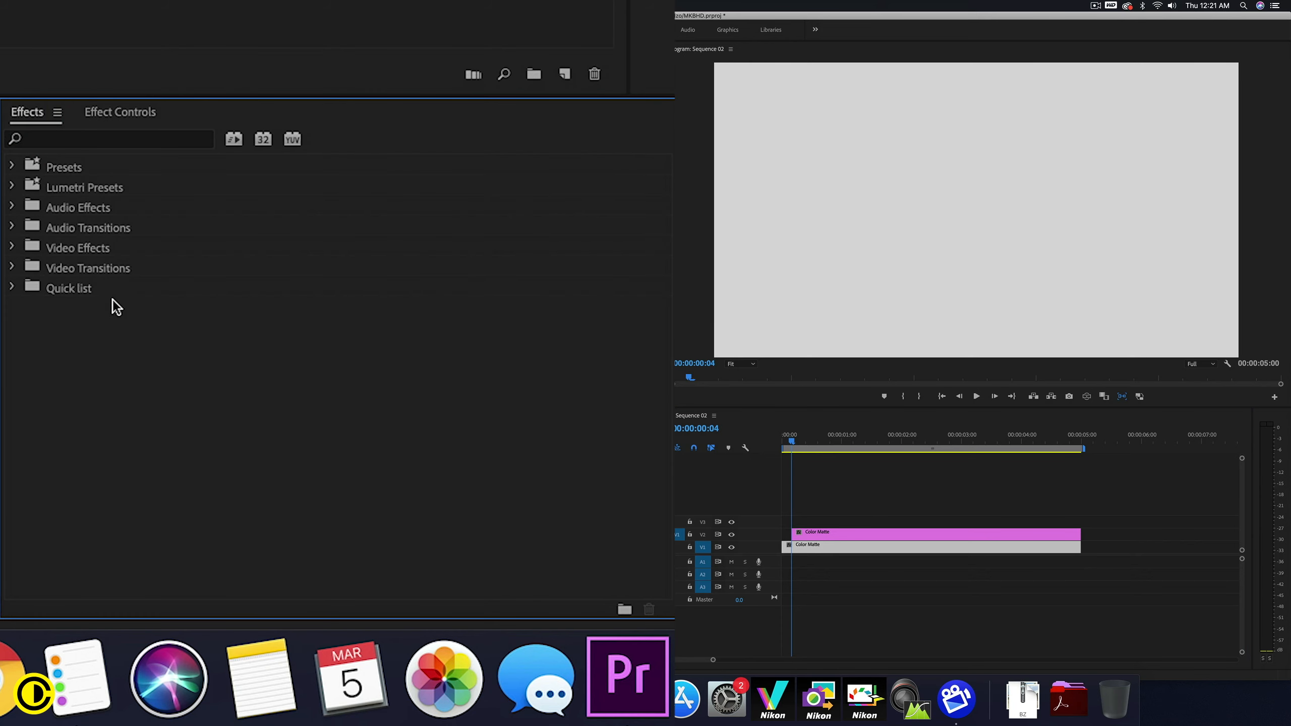
left_click(13, 246)
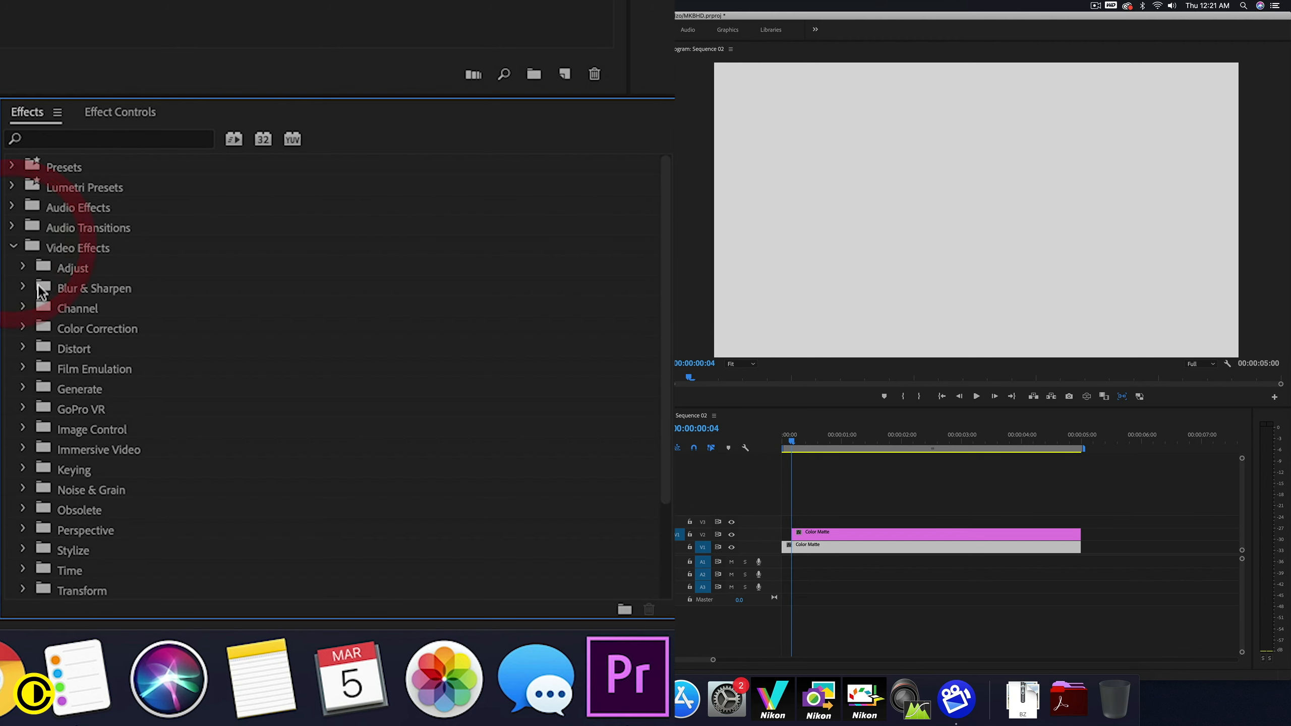
left_click(23, 388)
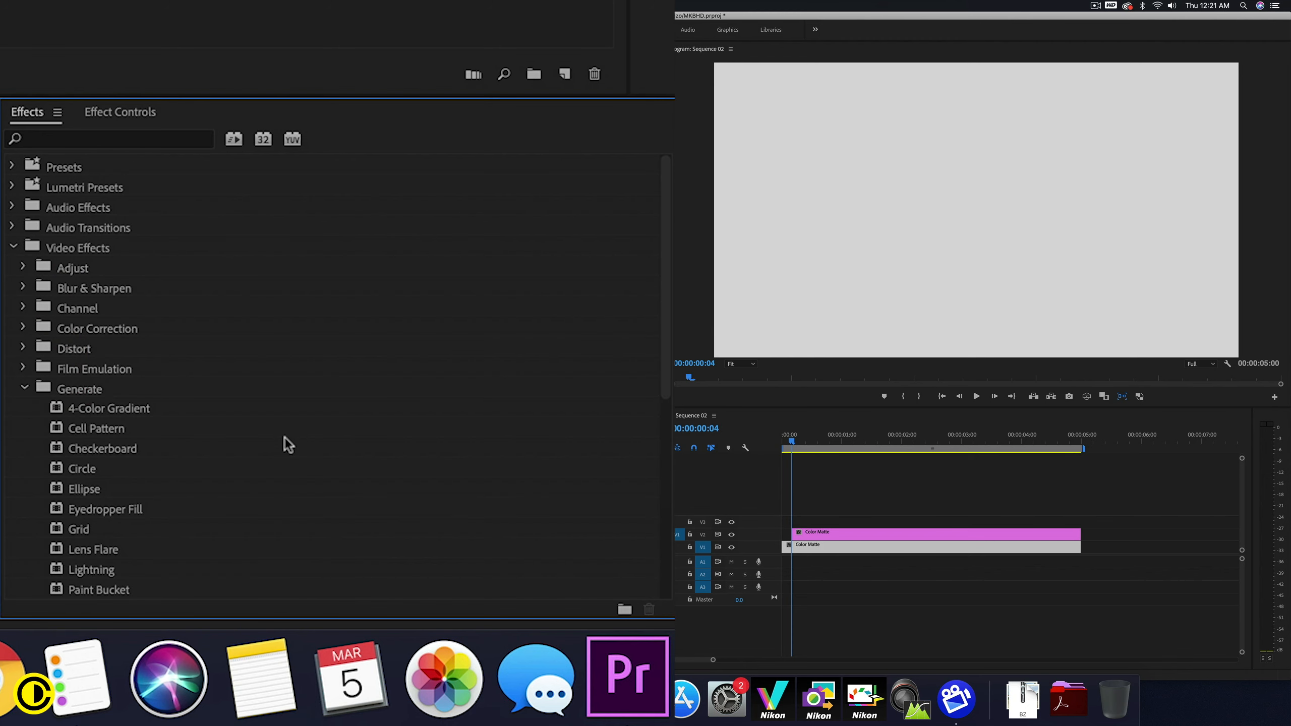
left_click_drag(103, 429, 830, 533)
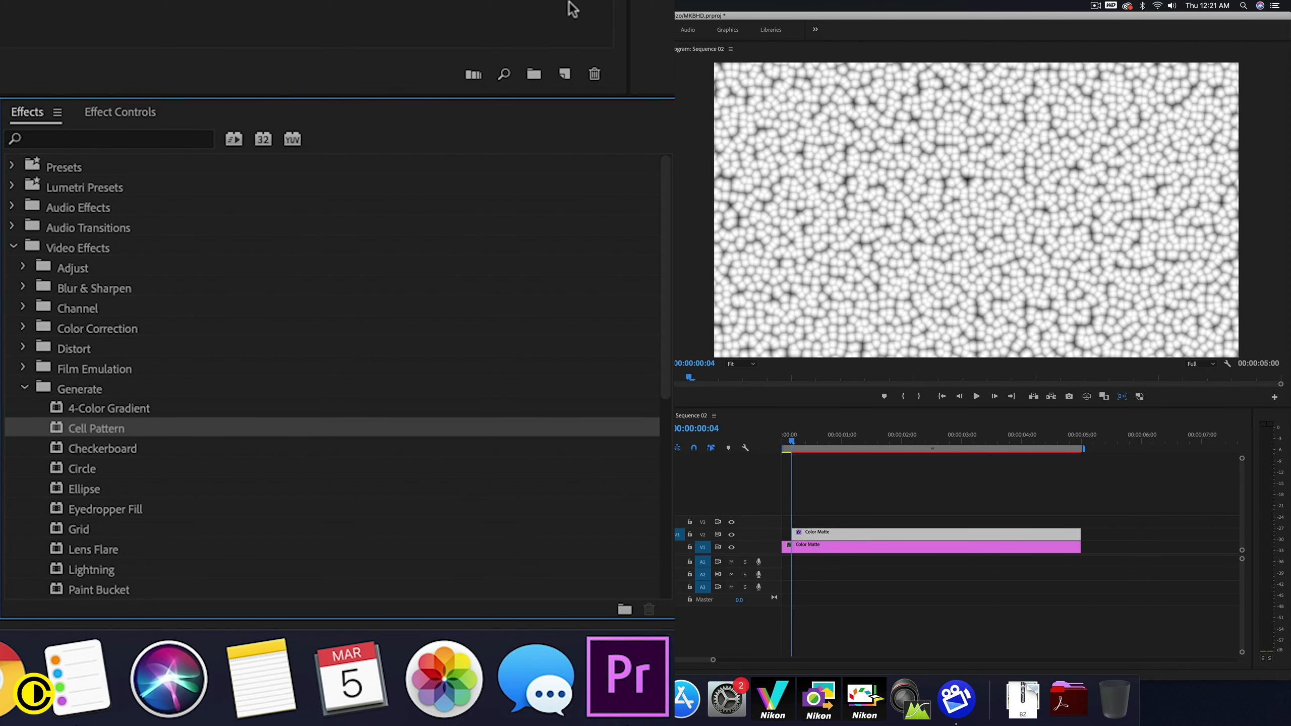
- Set the Cell Pattern's Disperse to 0 and its Contrast to 10000 on the V2 matte
left_click(126, 112)
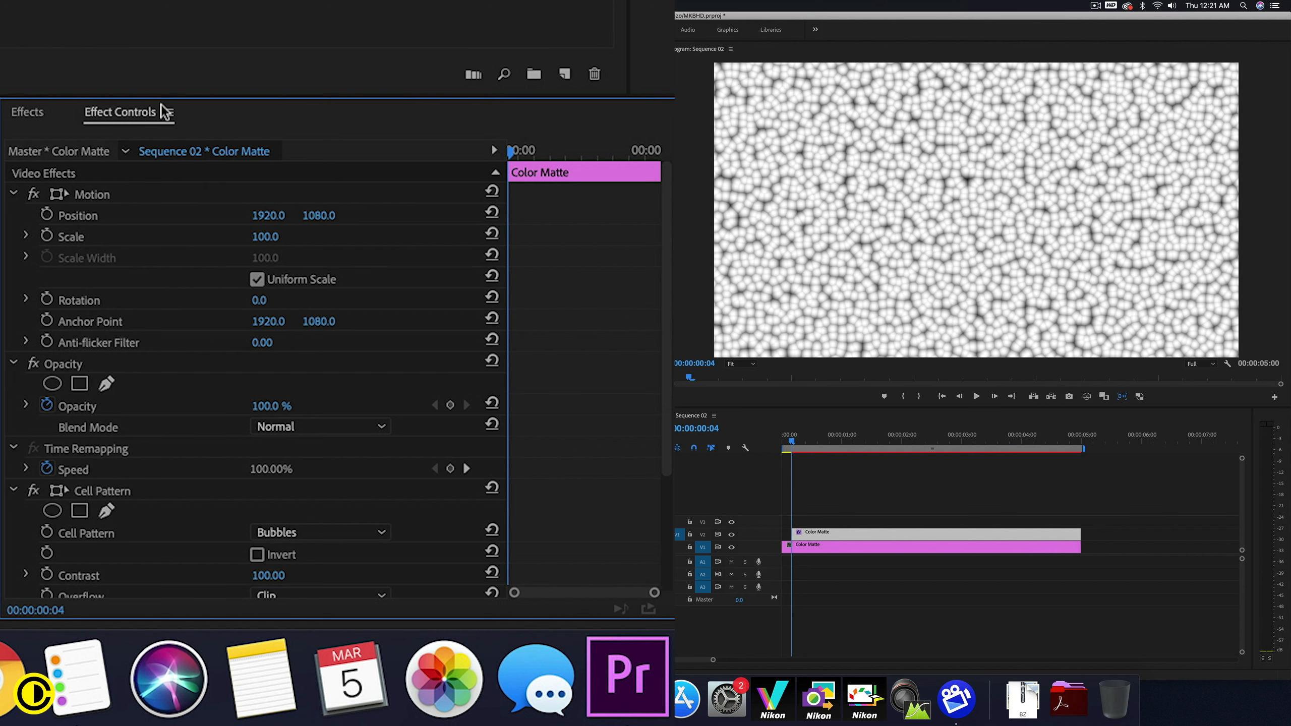
scroll(520, 345, "down", 3)
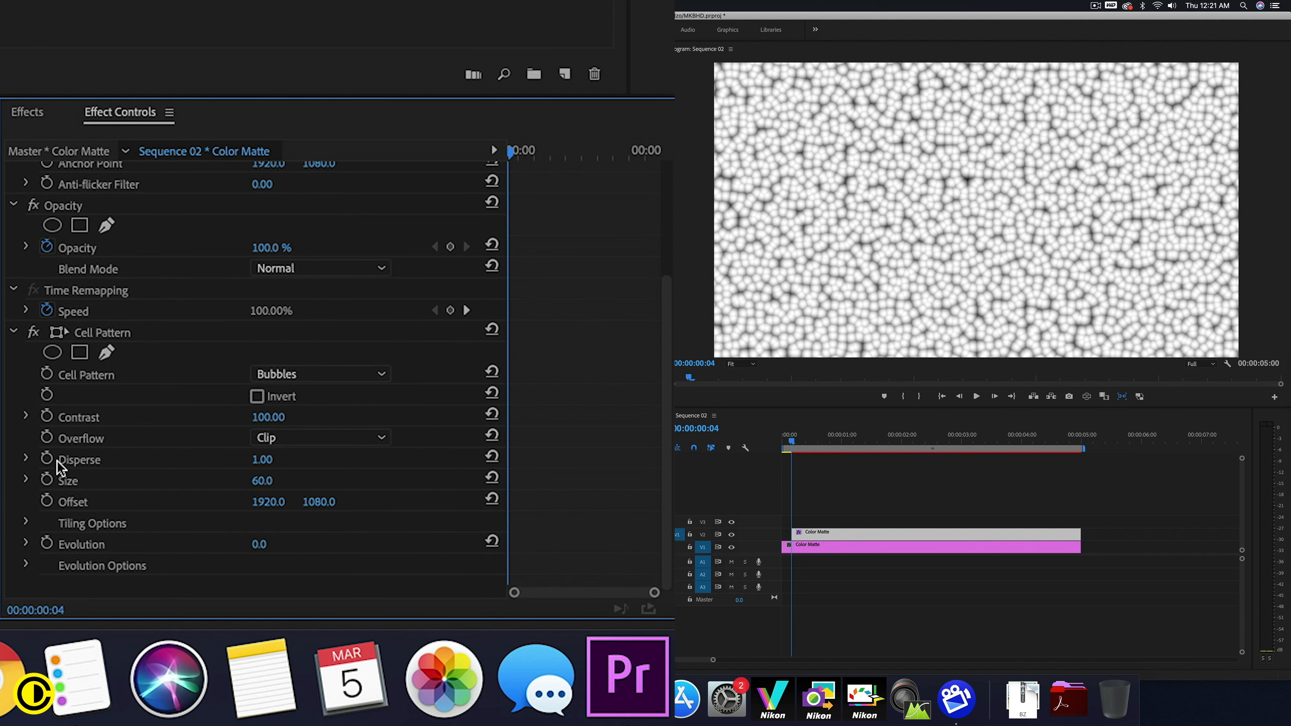
left_click(267, 460)
type("0")
key("Return")
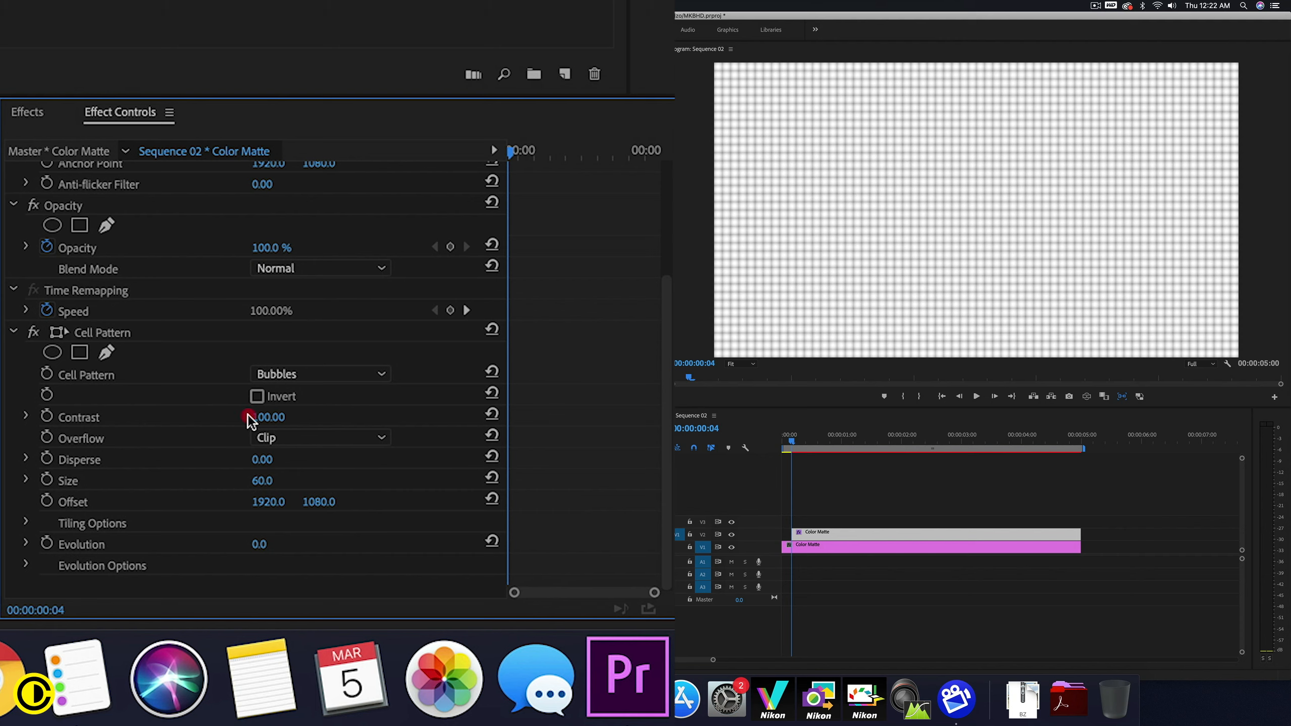
left_click(311, 420)
left_click_drag(262, 420, 504, 420)
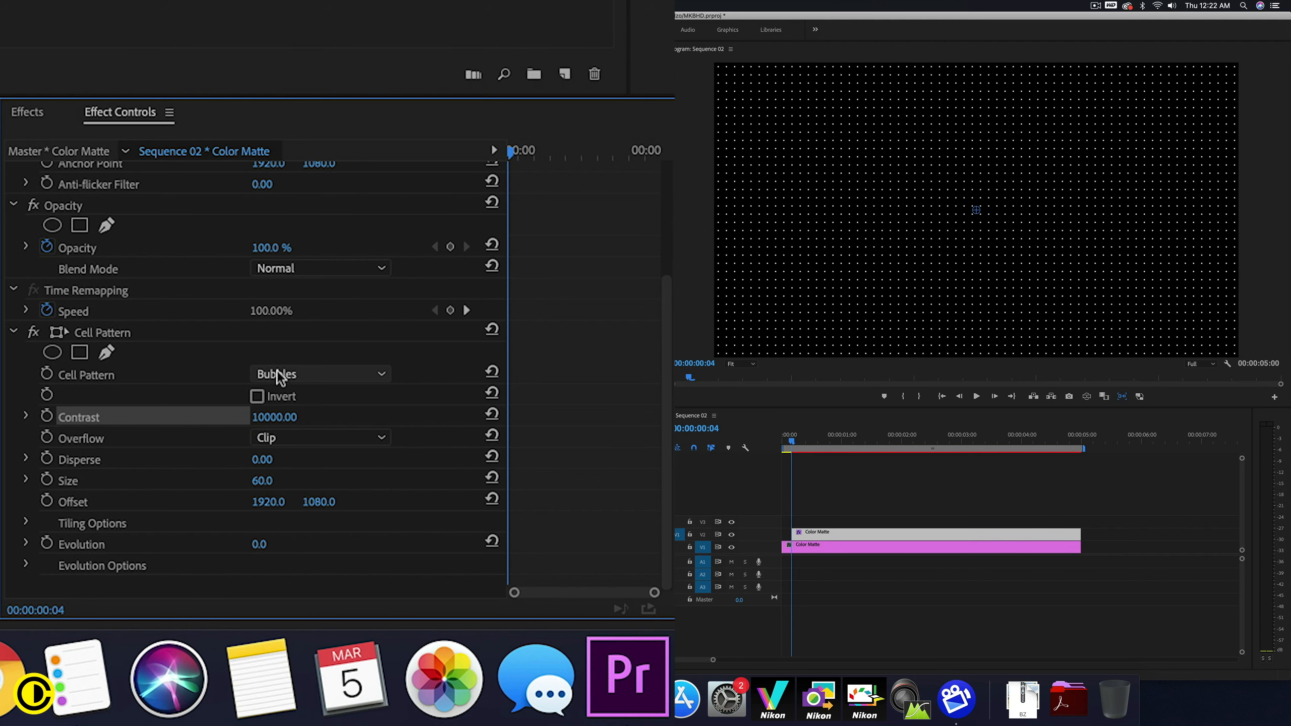
- Invert the cell pattern and set the V2 matte's blend mode to Darken
left_click(256, 396)
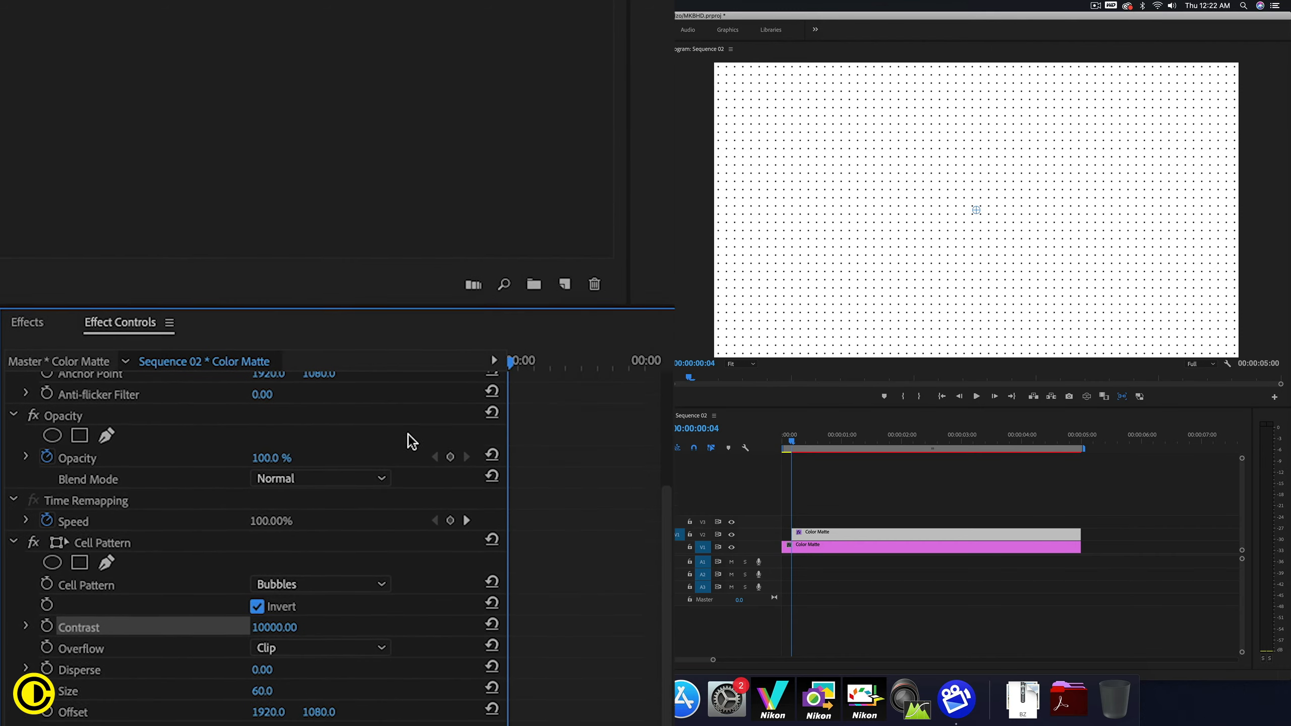
left_click(335, 268)
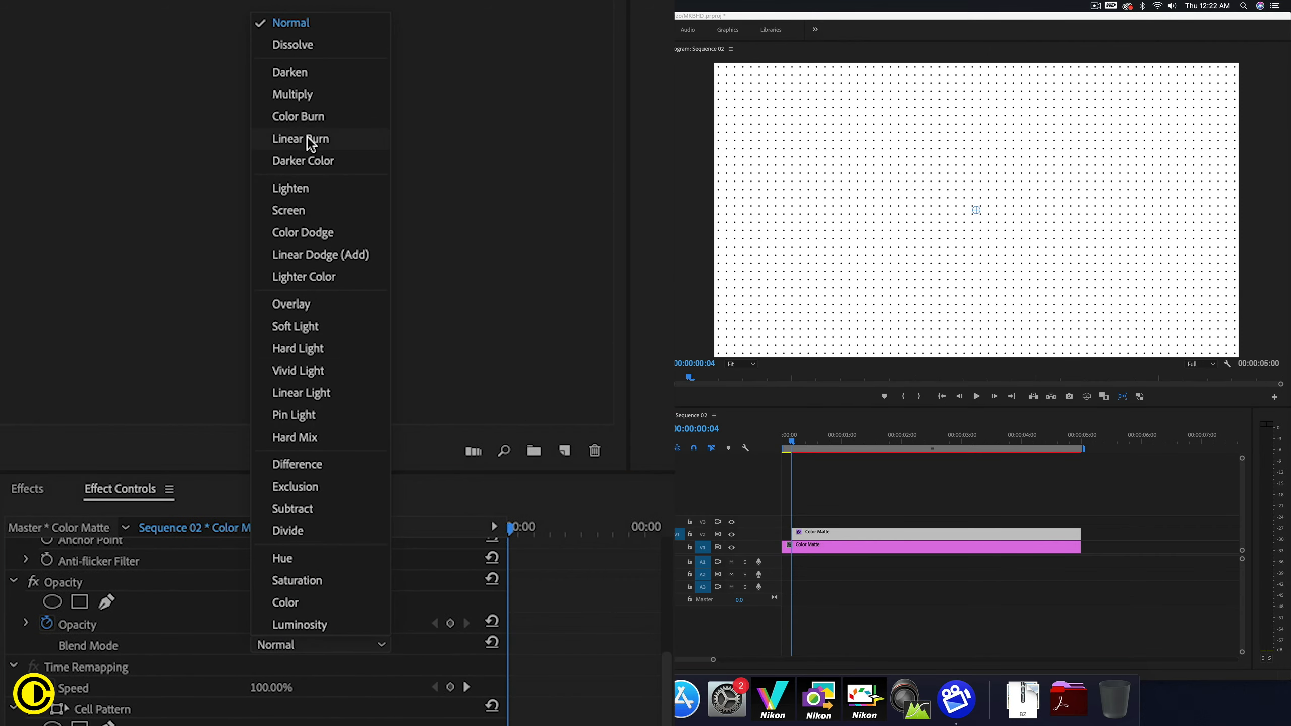
left_click(321, 76)
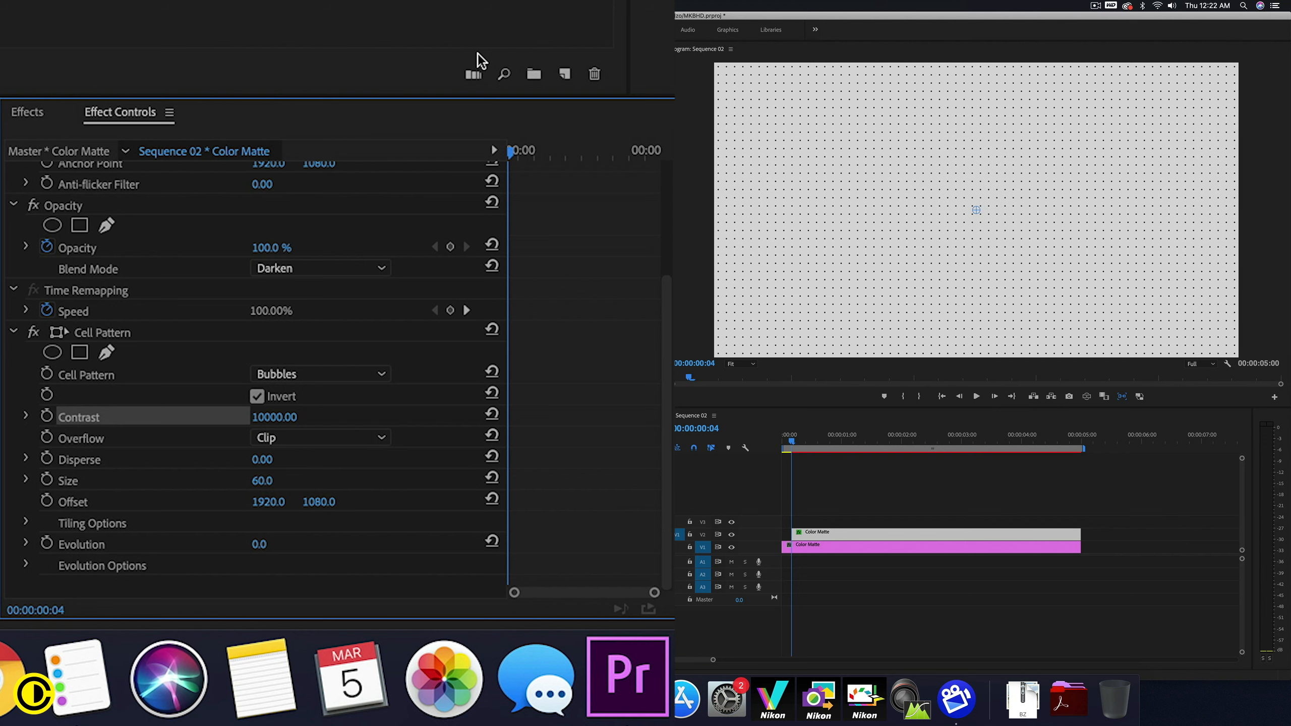
- Apply the Tint effect from the Quick list to the color matte on V2
left_click(20, 114)
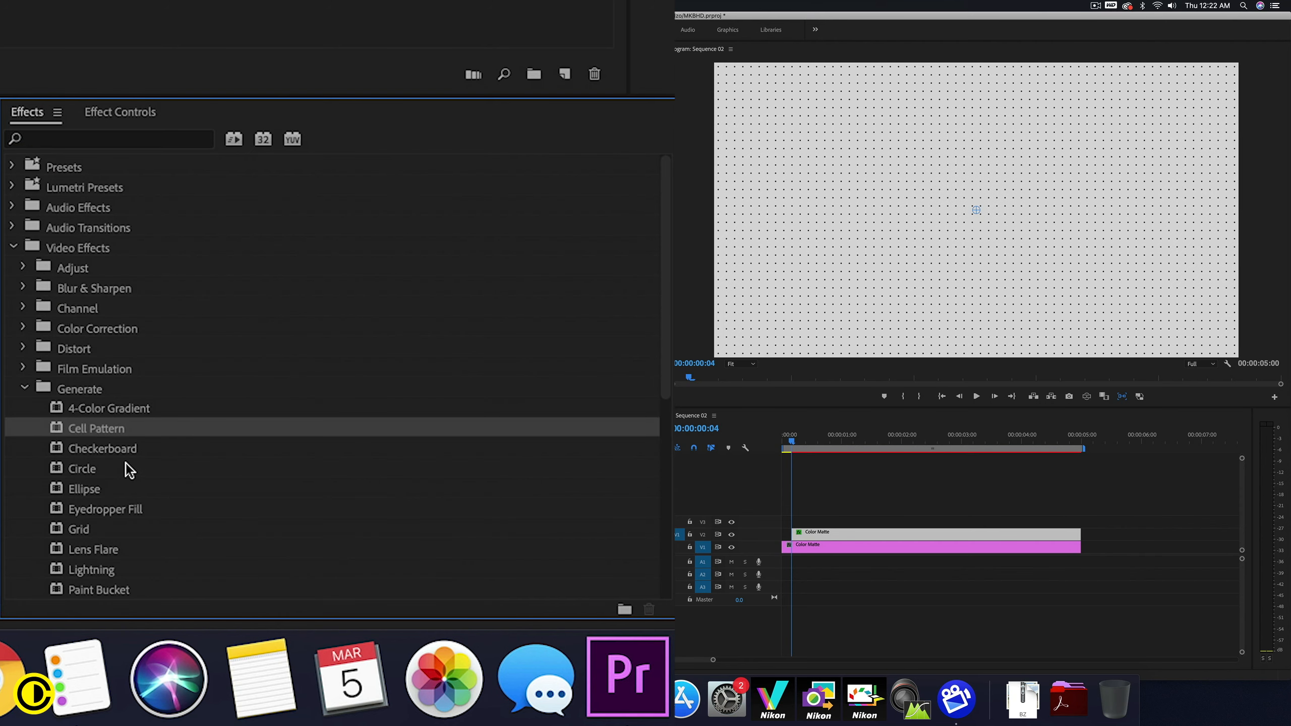
scroll(188, 459, "down", 6)
left_click(12, 590)
scroll(83, 545, "down", 9)
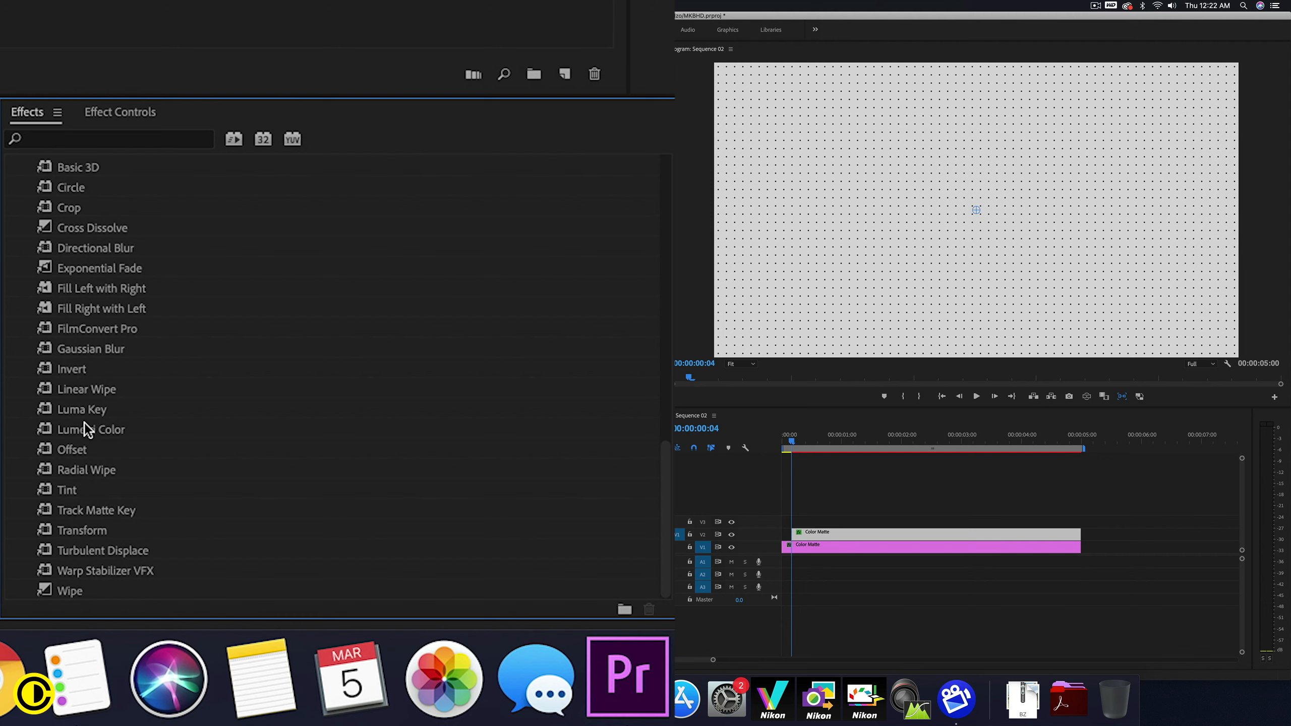
left_click_drag(69, 494, 820, 534)
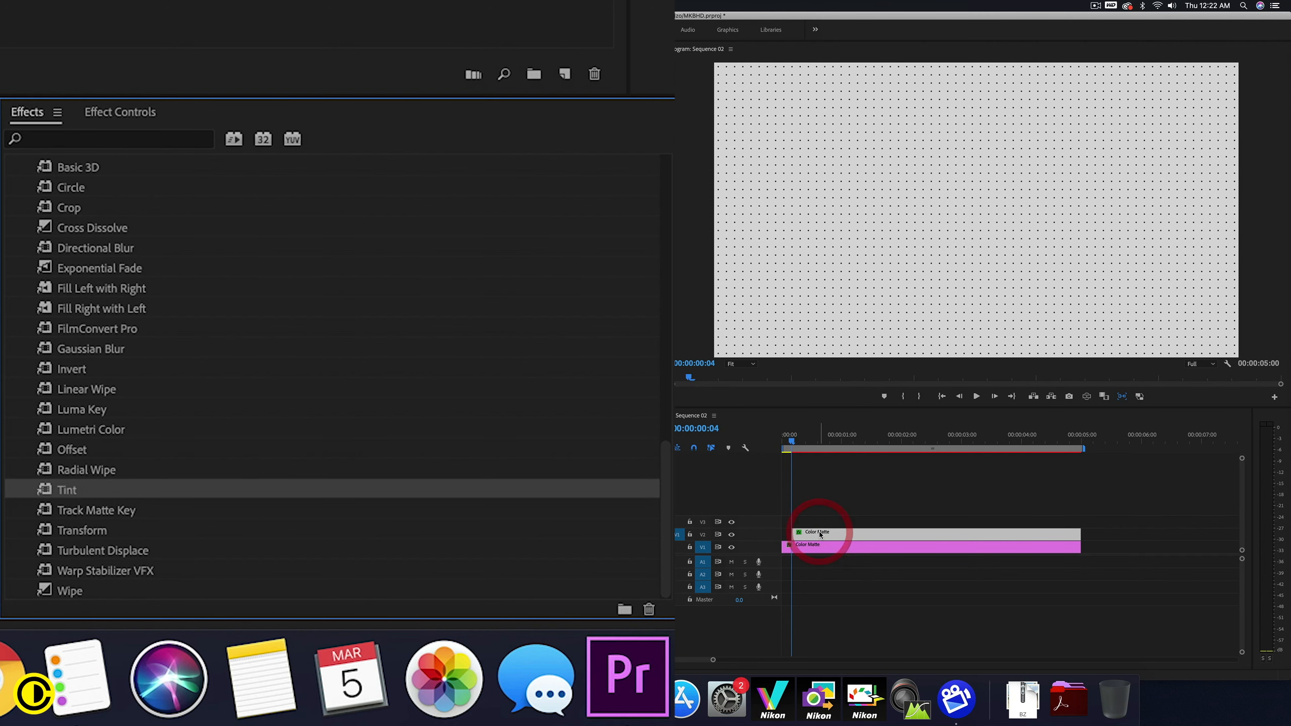
- Set the Tint effect's Map Black To color to dark red (750000)
left_click(142, 111)
scroll(586, 391, "down", 4)
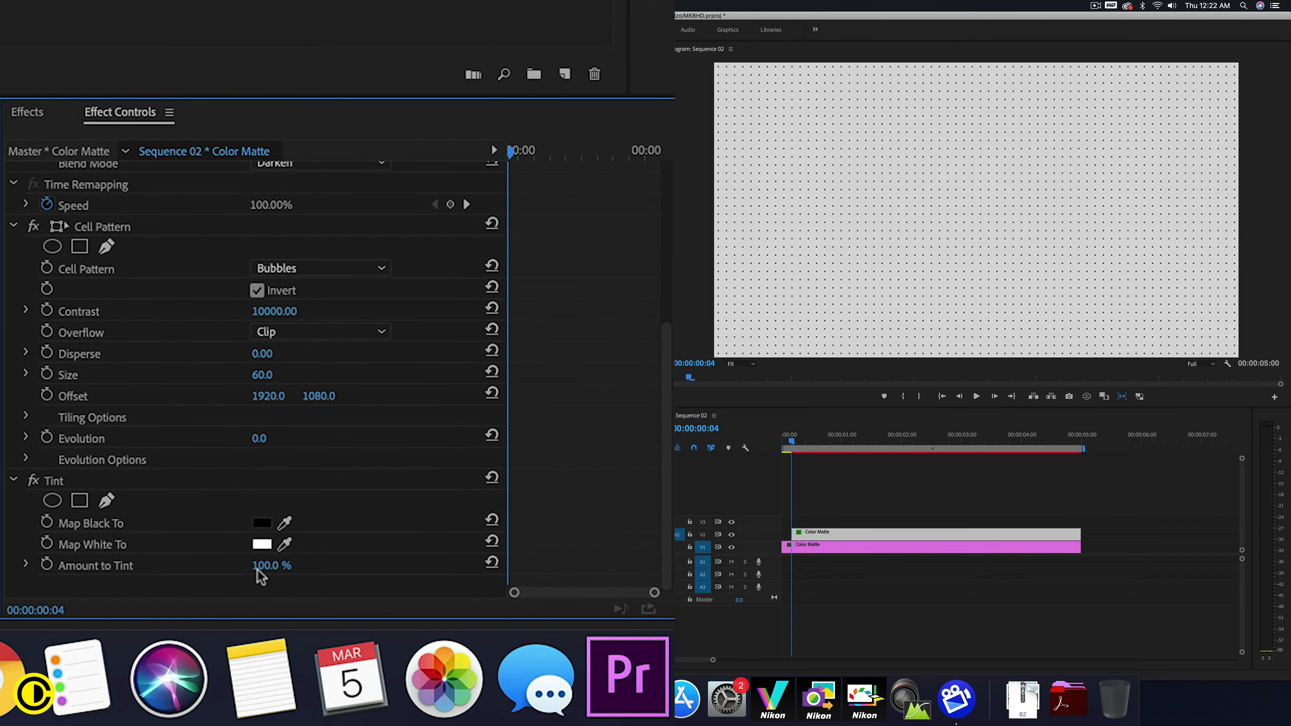
left_click(266, 522)
left_click_drag(639, 303, 678, 288)
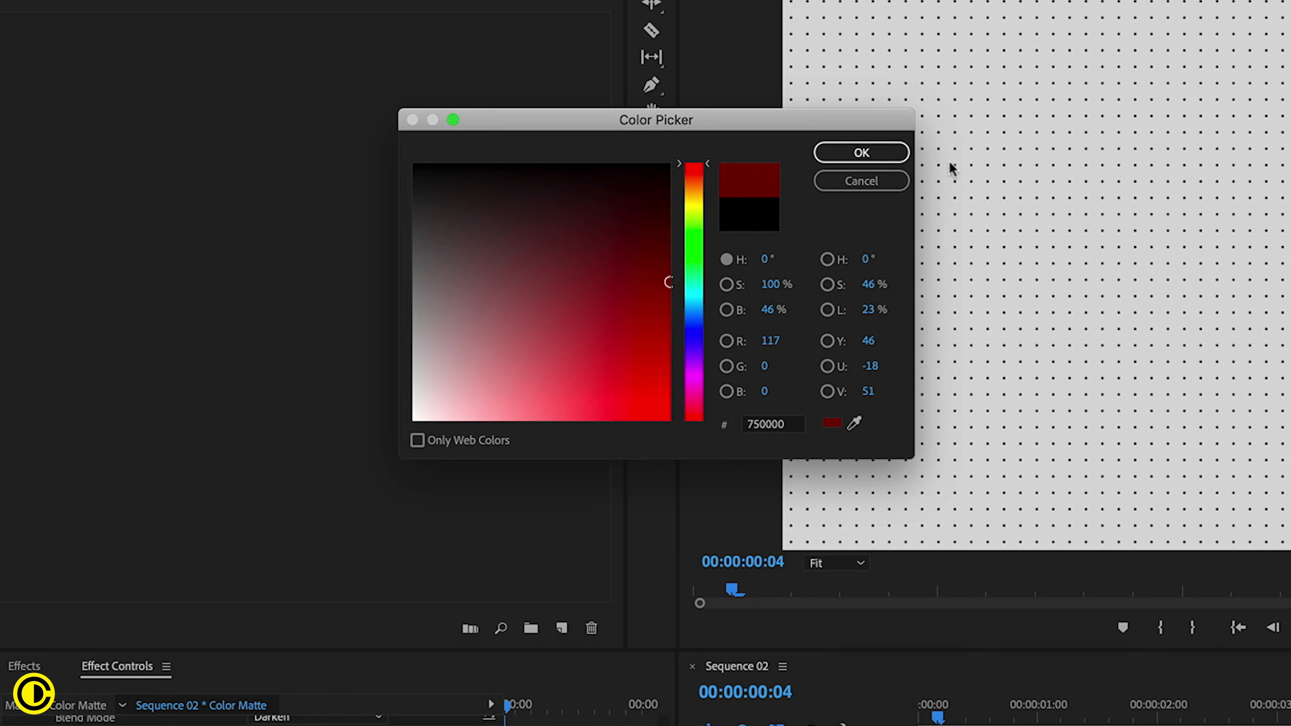
left_click(862, 153)
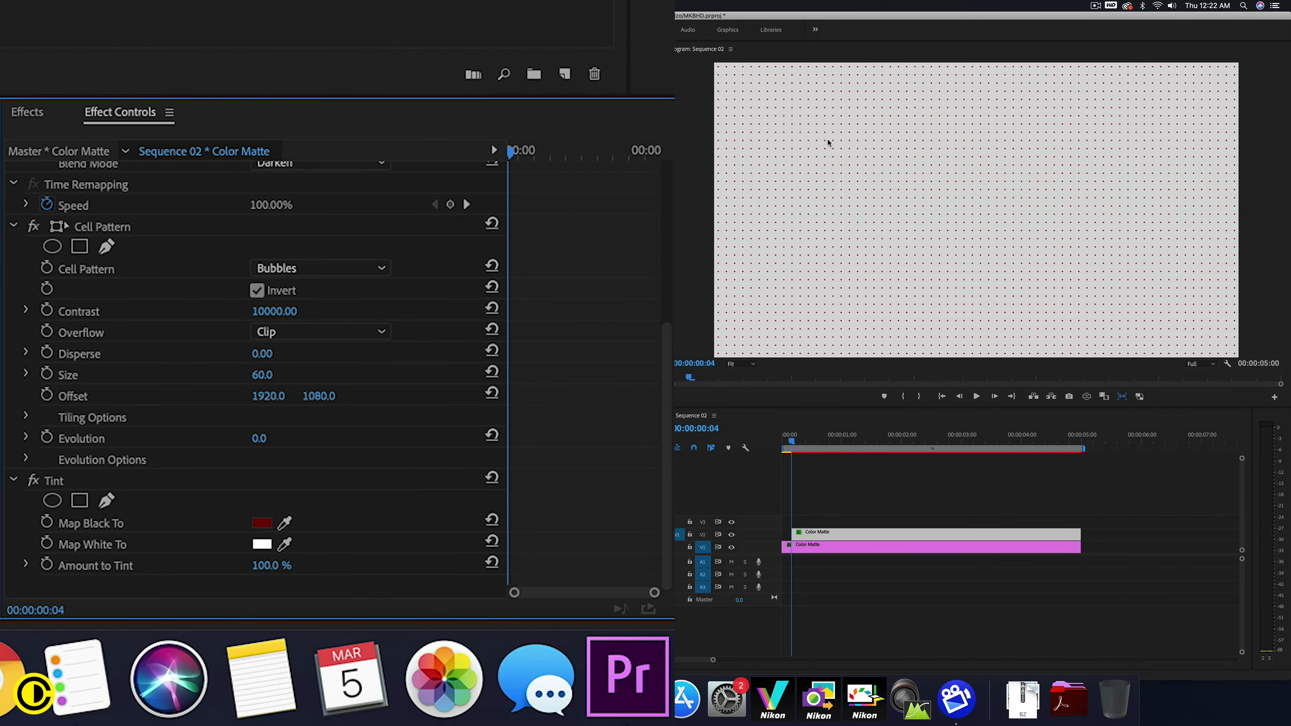
left_click(31, 113)
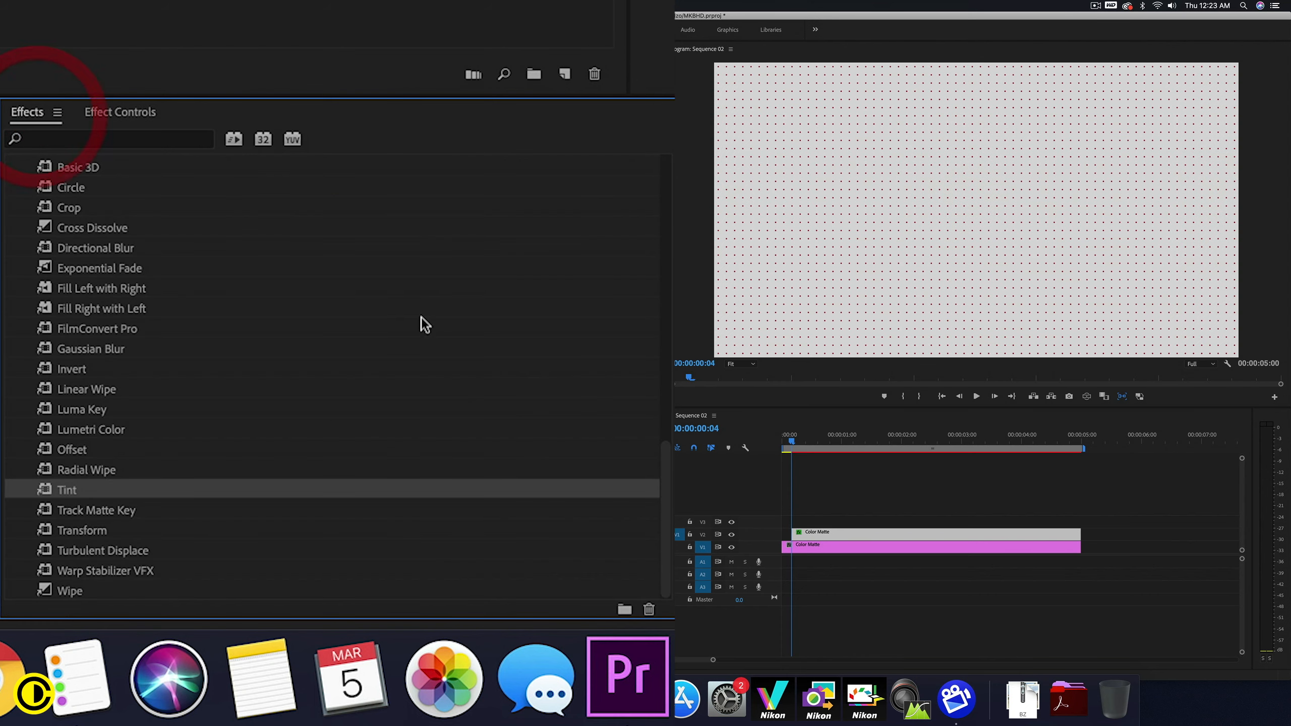
left_click(120, 112)
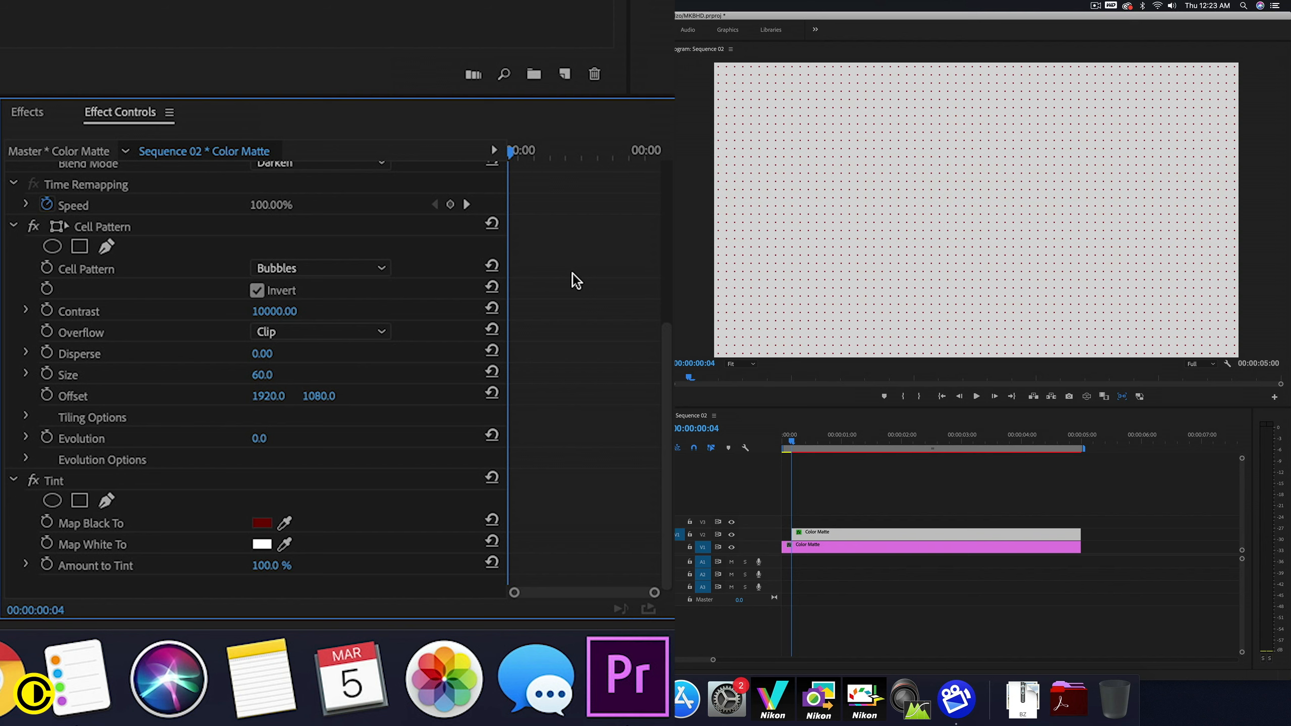
- Keyframe the Cell Pattern's Size on the V2 matte from 125 at the clip's start to 60 at its end
left_click(47, 374)
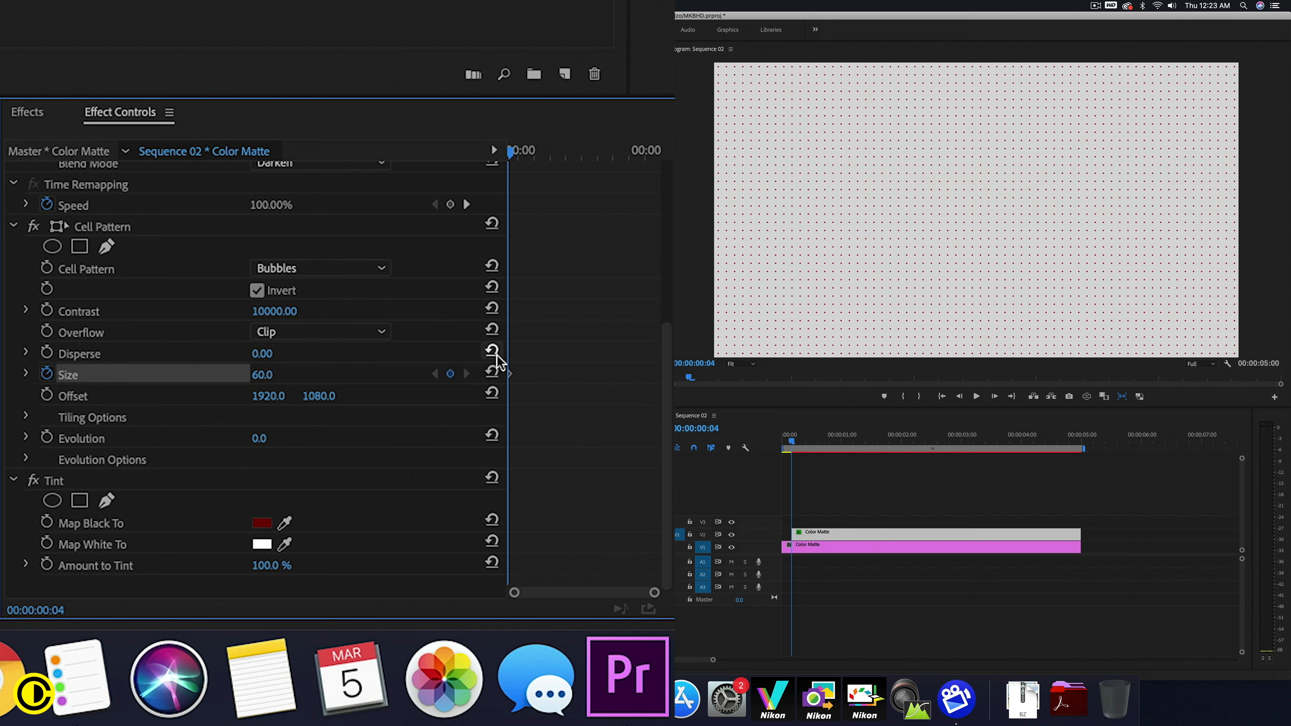
left_click_drag(510, 374, 659, 375)
left_click_drag(261, 374, 280, 376)
left_click(278, 367)
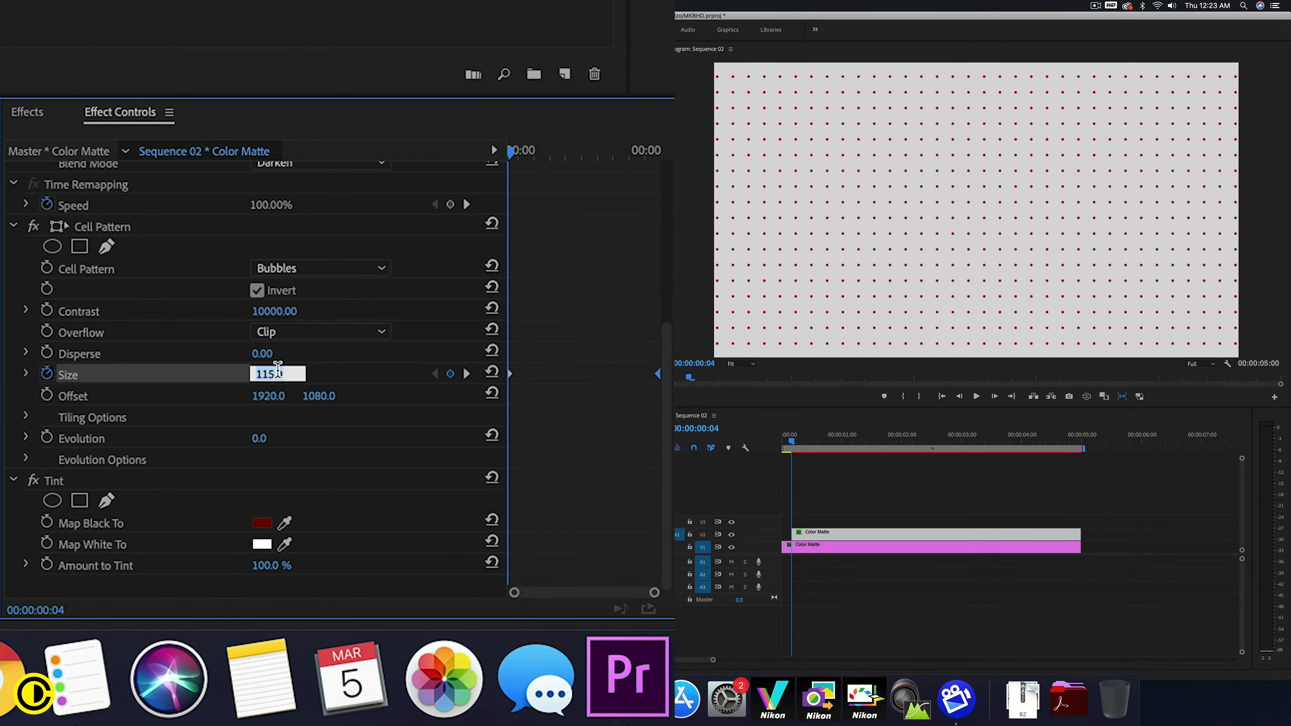
type("125")
key("Return")
- Change the end Size keyframe to Bezier interpolation and reshape its curve into a fast start with a gradual slowdown
left_click(25, 373)
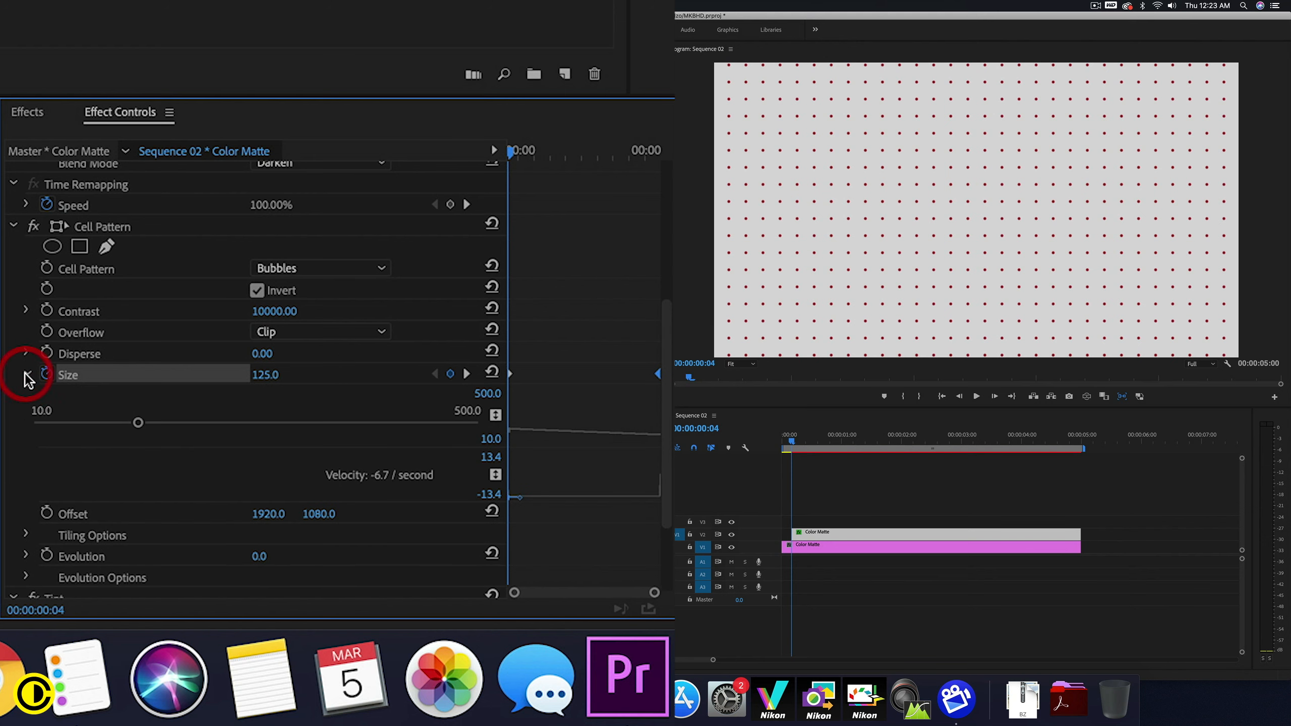
right_click(657, 375)
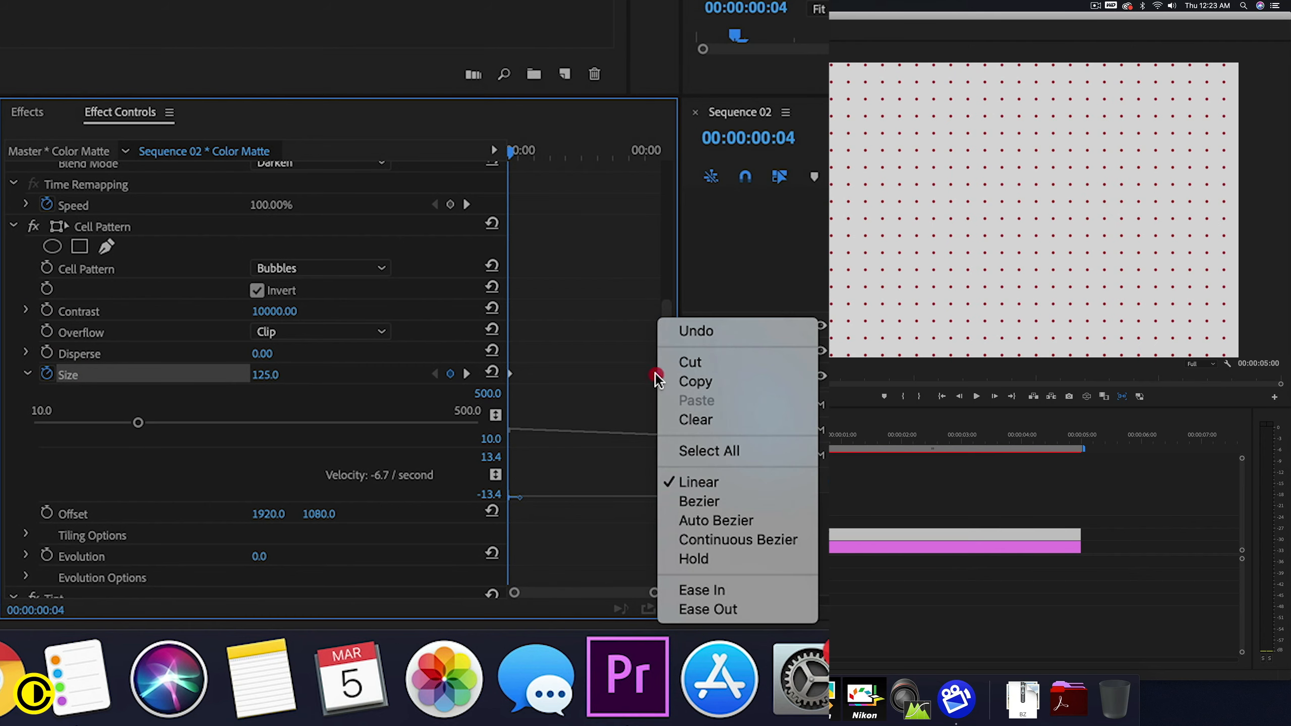
left_click(692, 500)
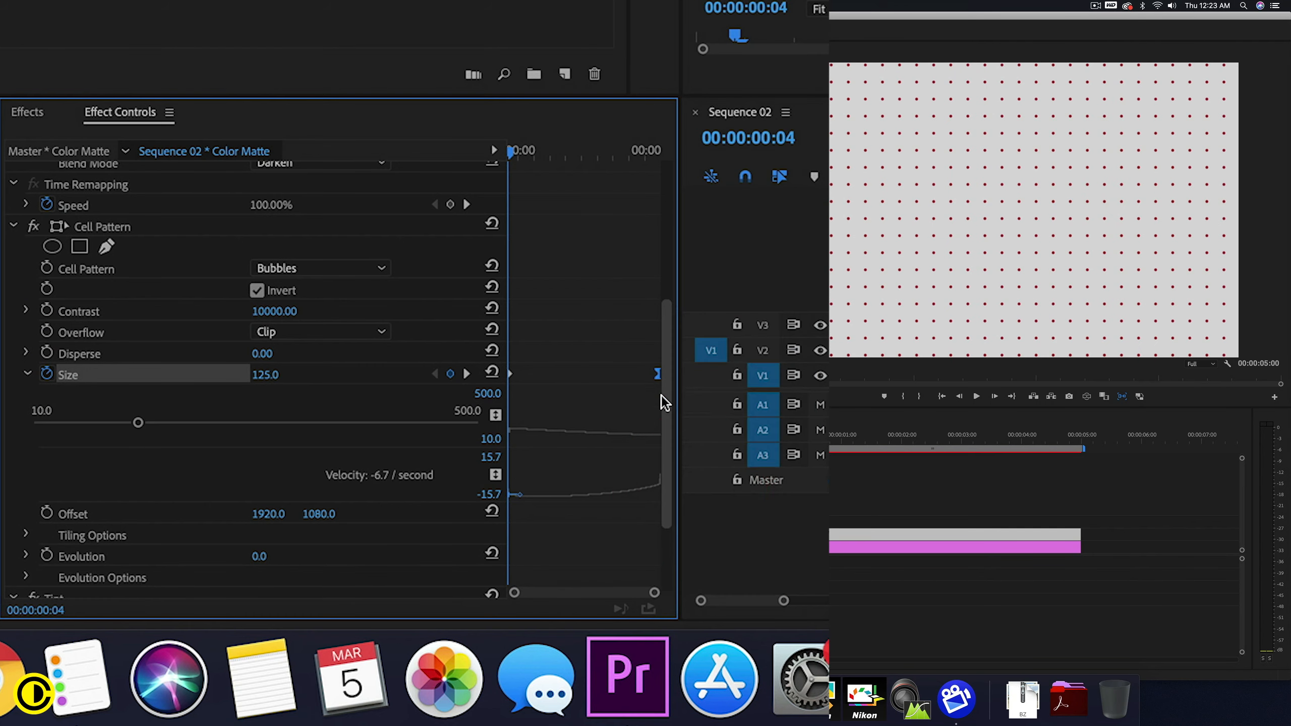
left_click_drag(656, 376, 628, 375)
left_click(569, 436)
left_click_drag(569, 436, 534, 434)
left_click_drag(628, 374, 657, 375)
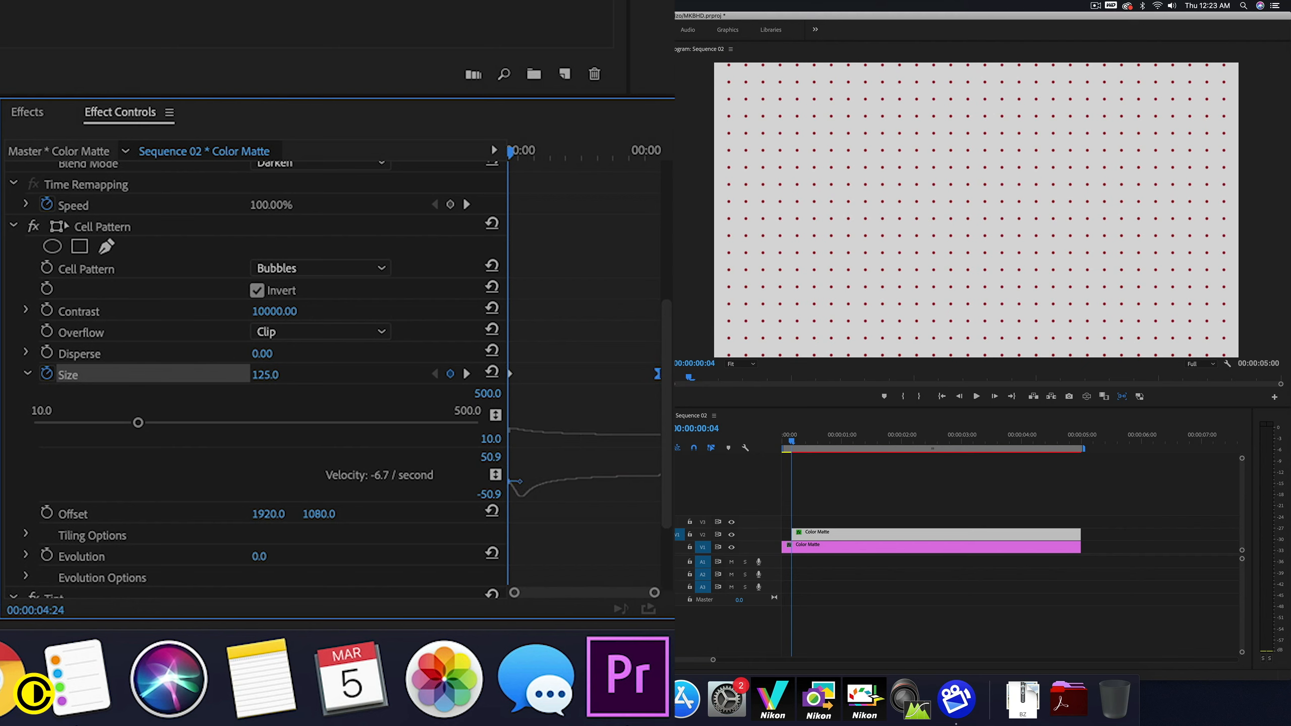
mouse_move(803, 438)
left_mouse_down()
mouse_move(1080, 438)
mouse_move(792, 426)
left_mouse_up()
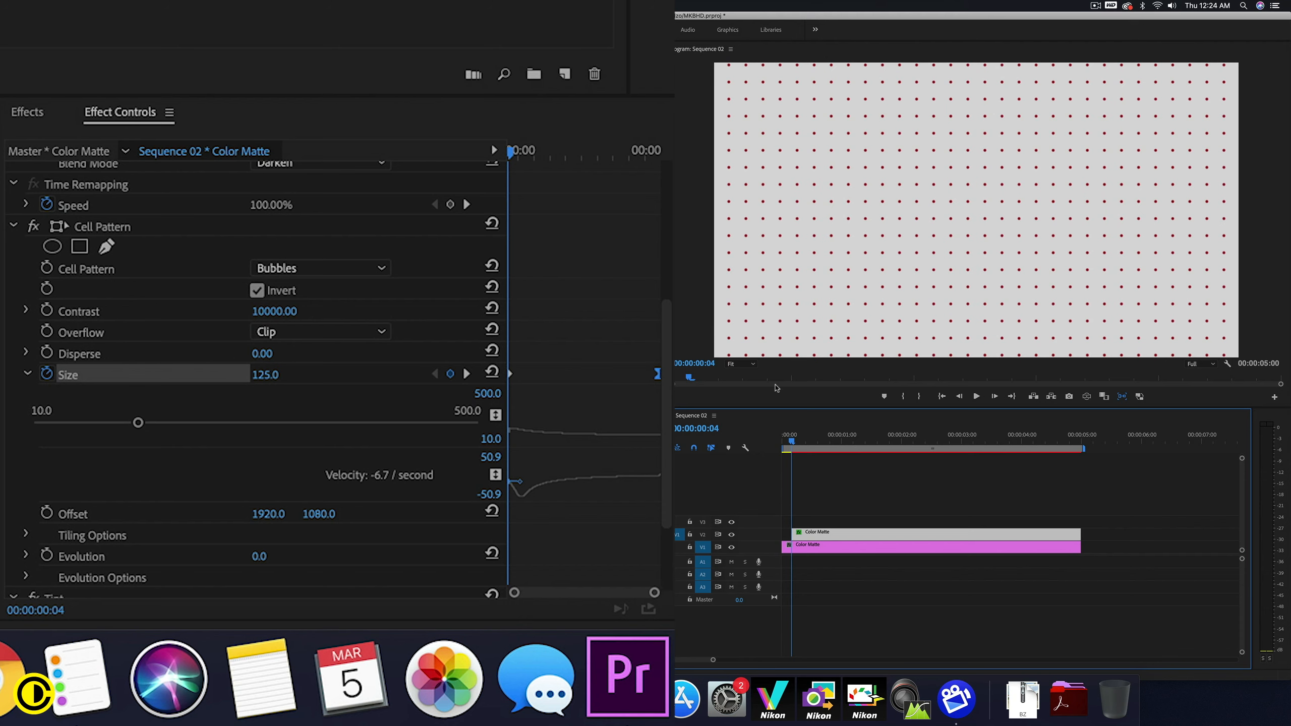
- Collapse the Cell Pattern and Tint settings and apply the Turbulent Displace effect to the color matte on V2
left_click(17, 228)
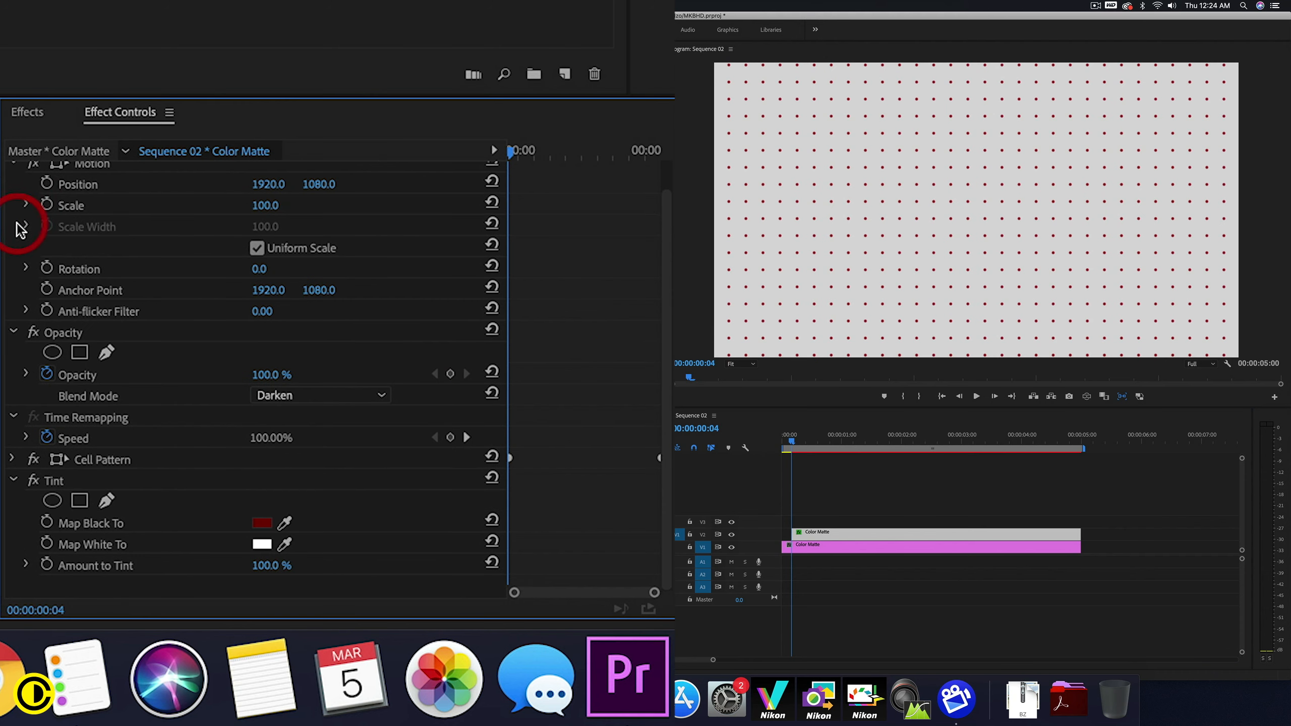
left_click(15, 484)
left_click(26, 112)
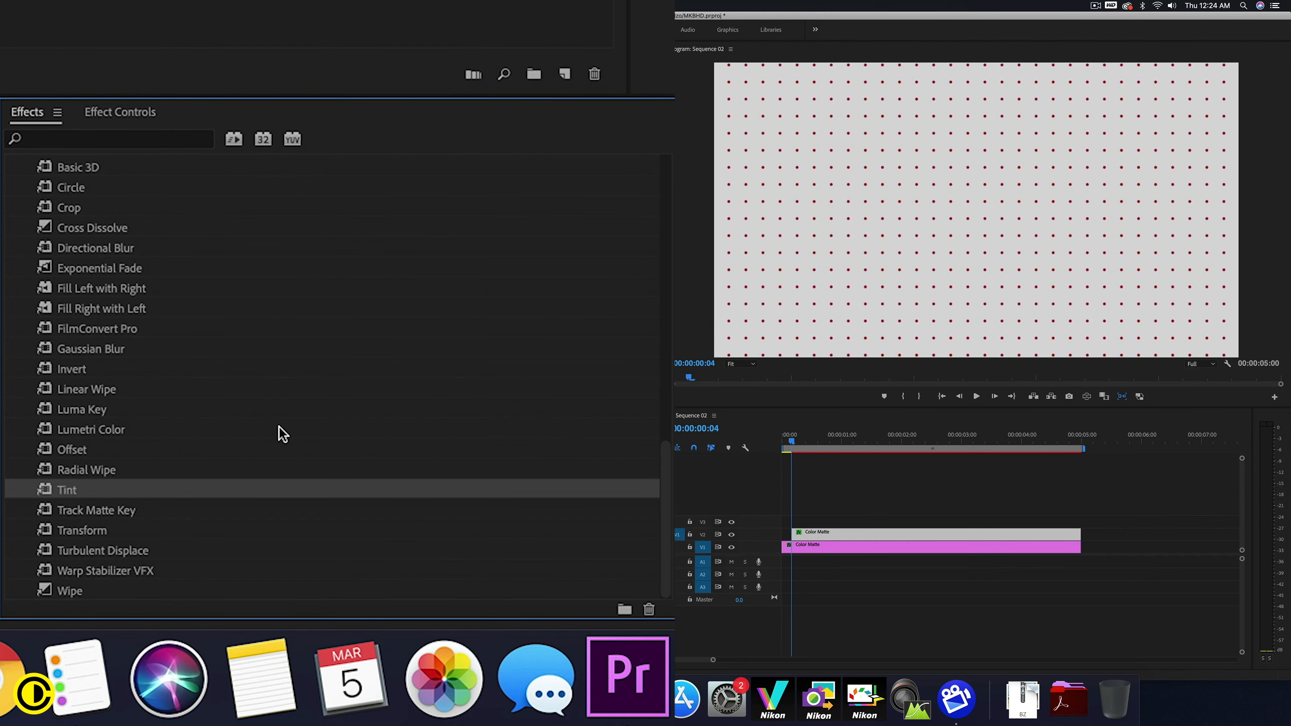
left_click(131, 551)
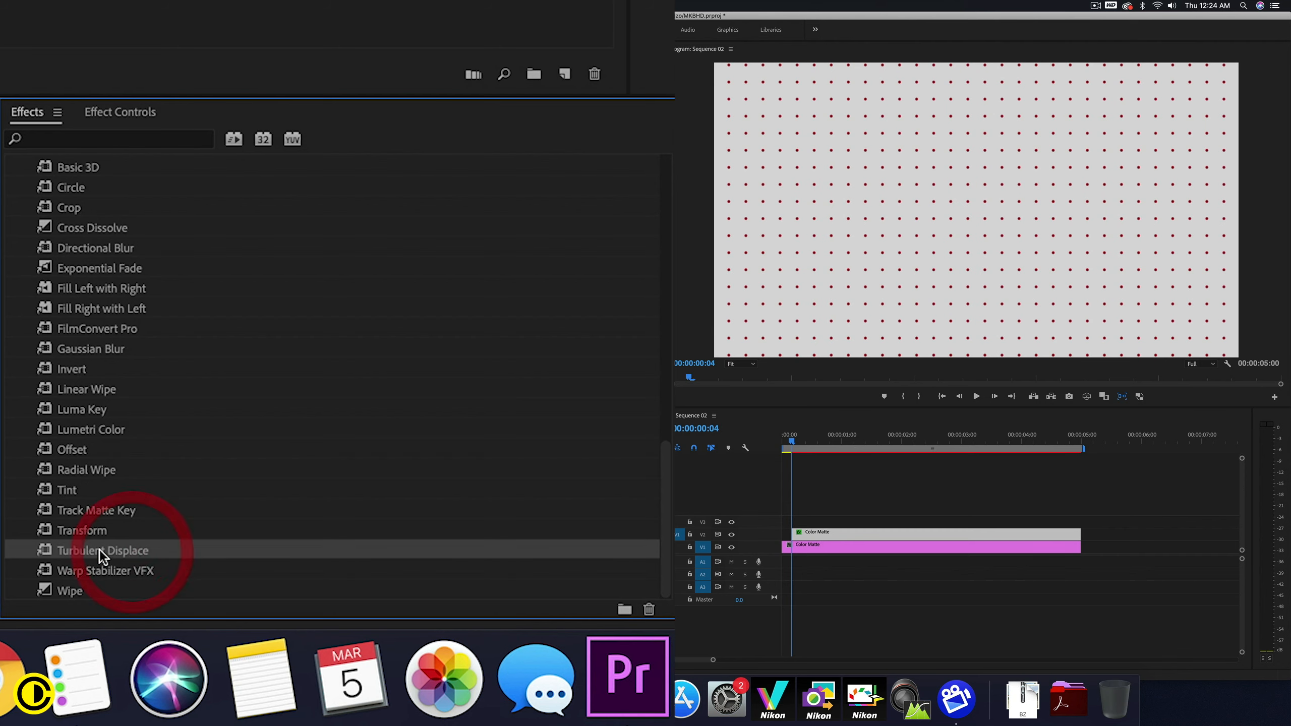
left_click_drag(68, 556, 825, 534)
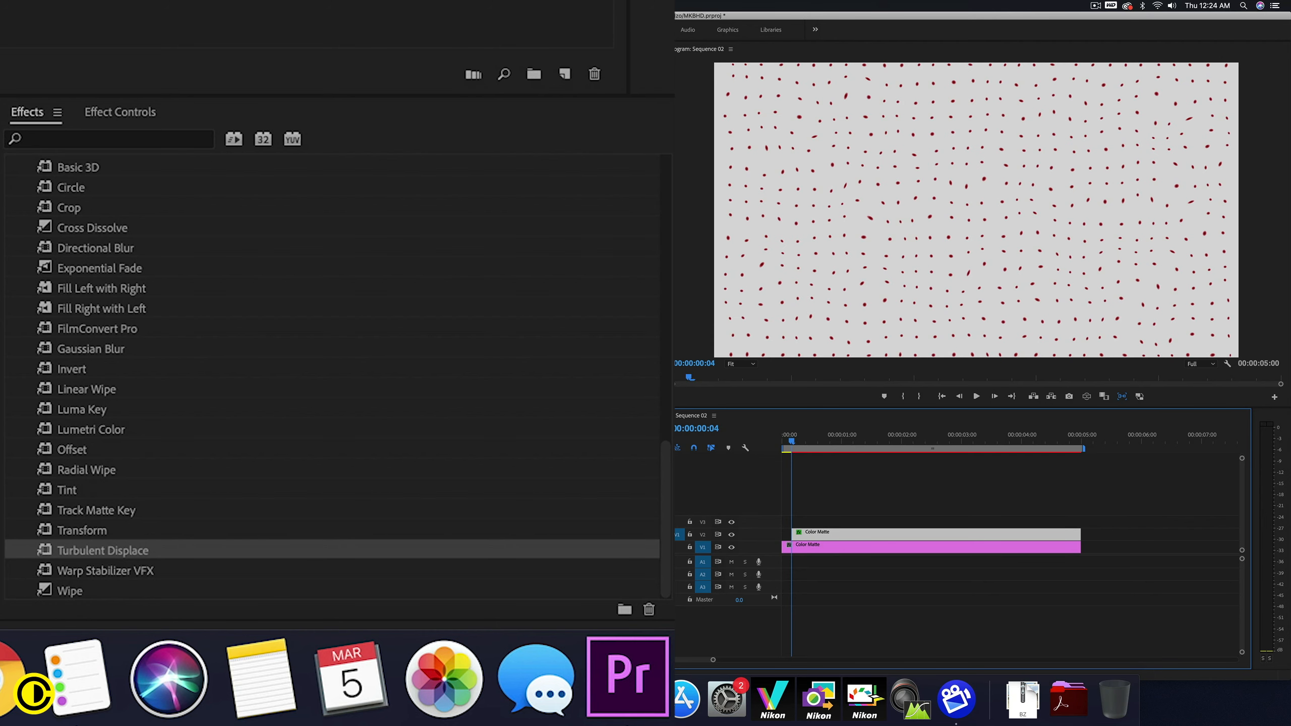
- Set Turbulent Displace's Amount to 20, Size to 400 and Pinning to Pin Horizontal
left_click(118, 111)
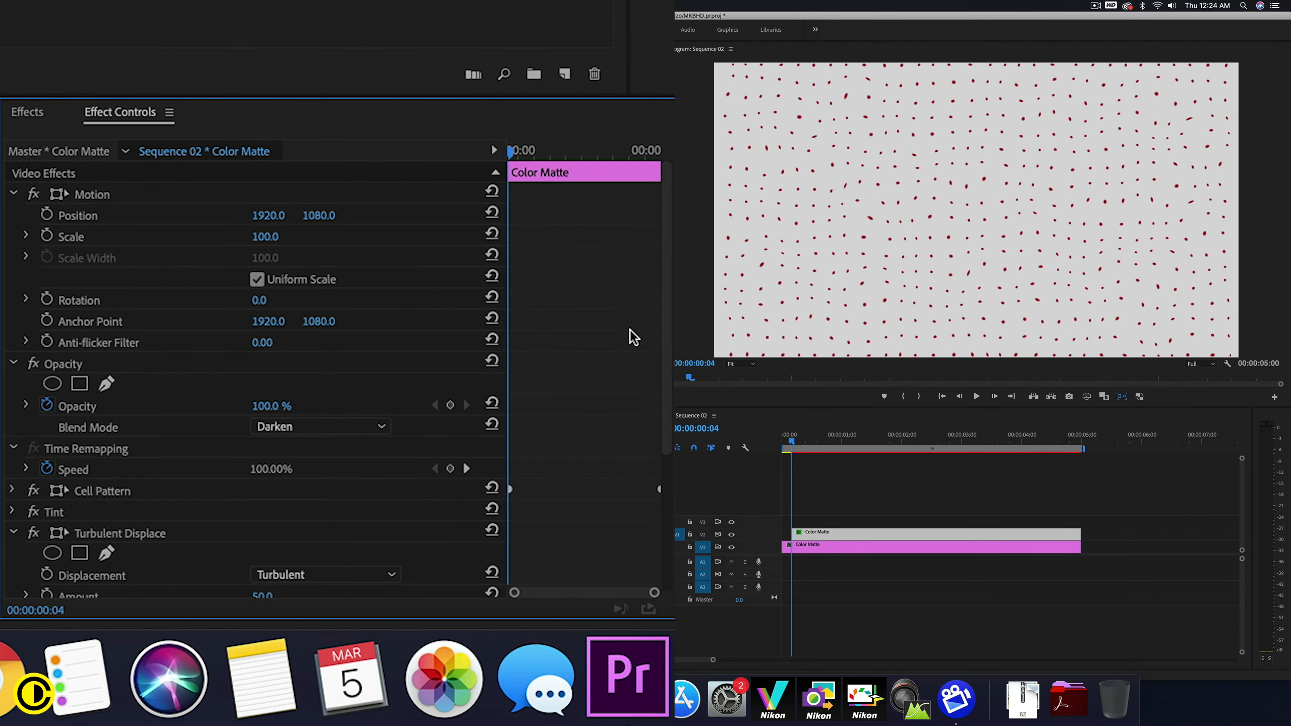
scroll(629, 329, "down", 4)
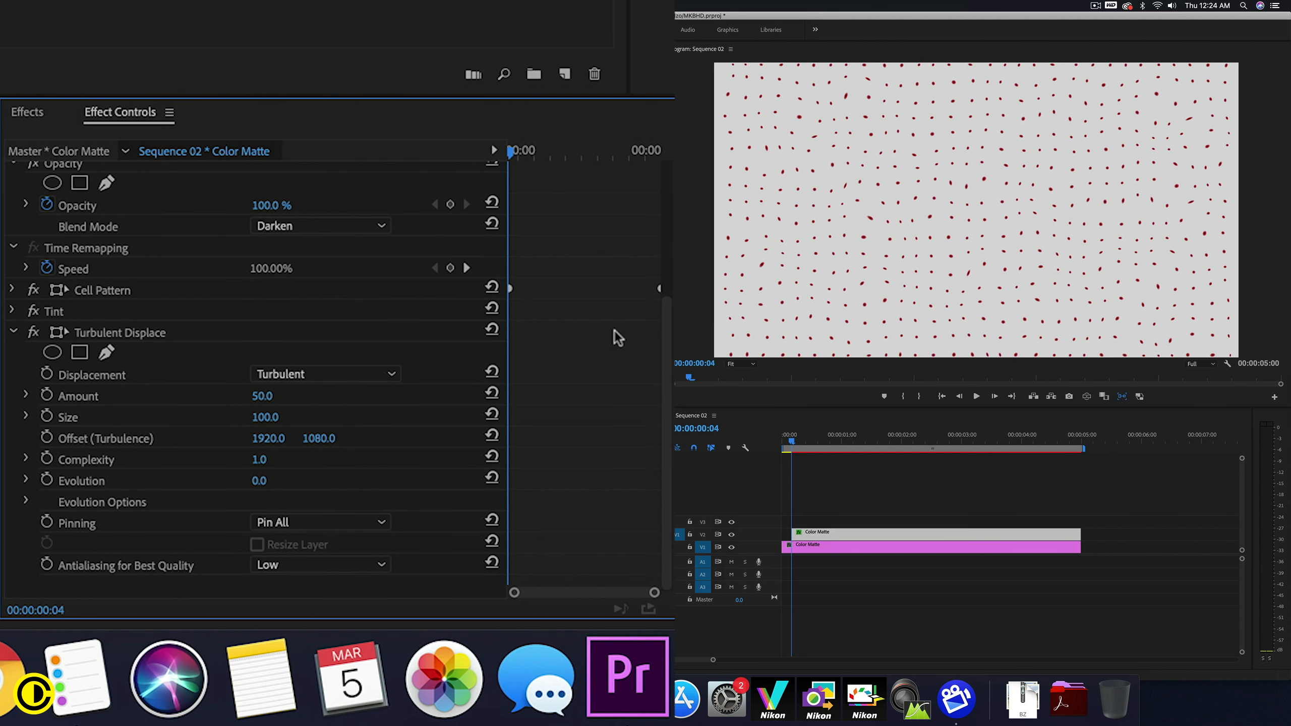
left_click(277, 395)
type("20")
key("Return")
left_click(278, 413)
type("400")
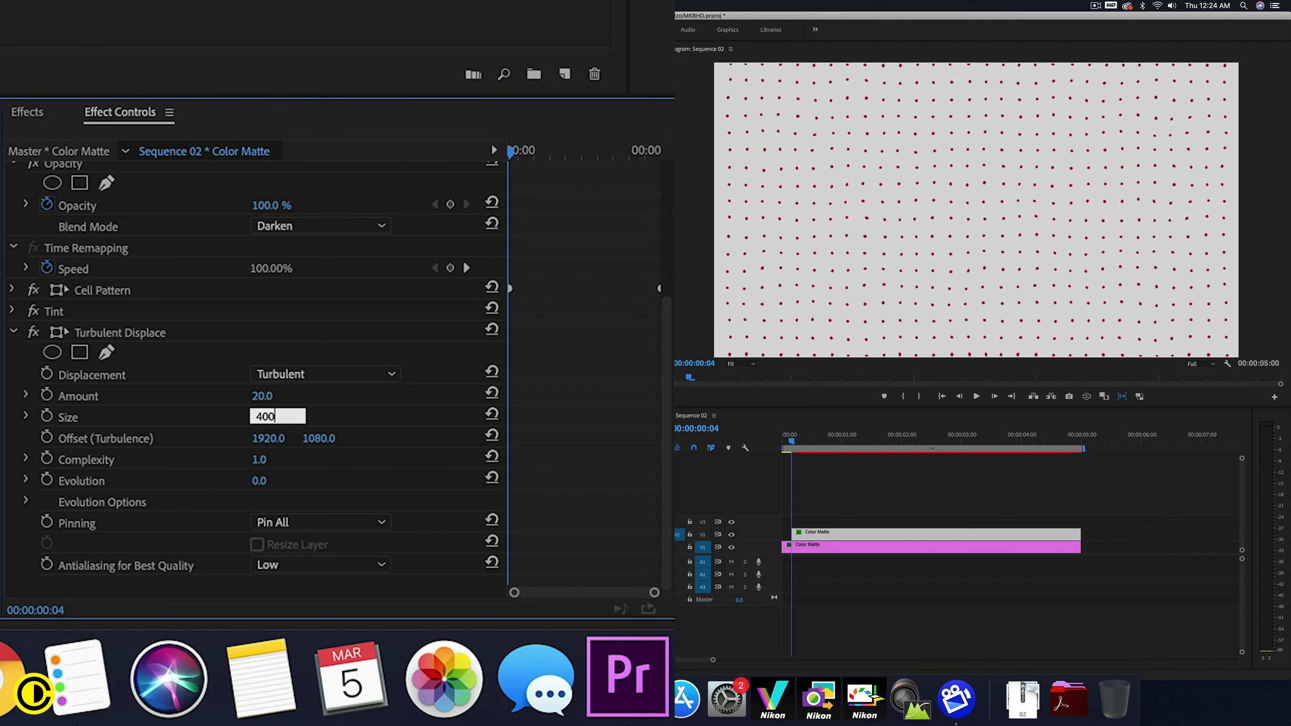
key("Return")
left_click(333, 523)
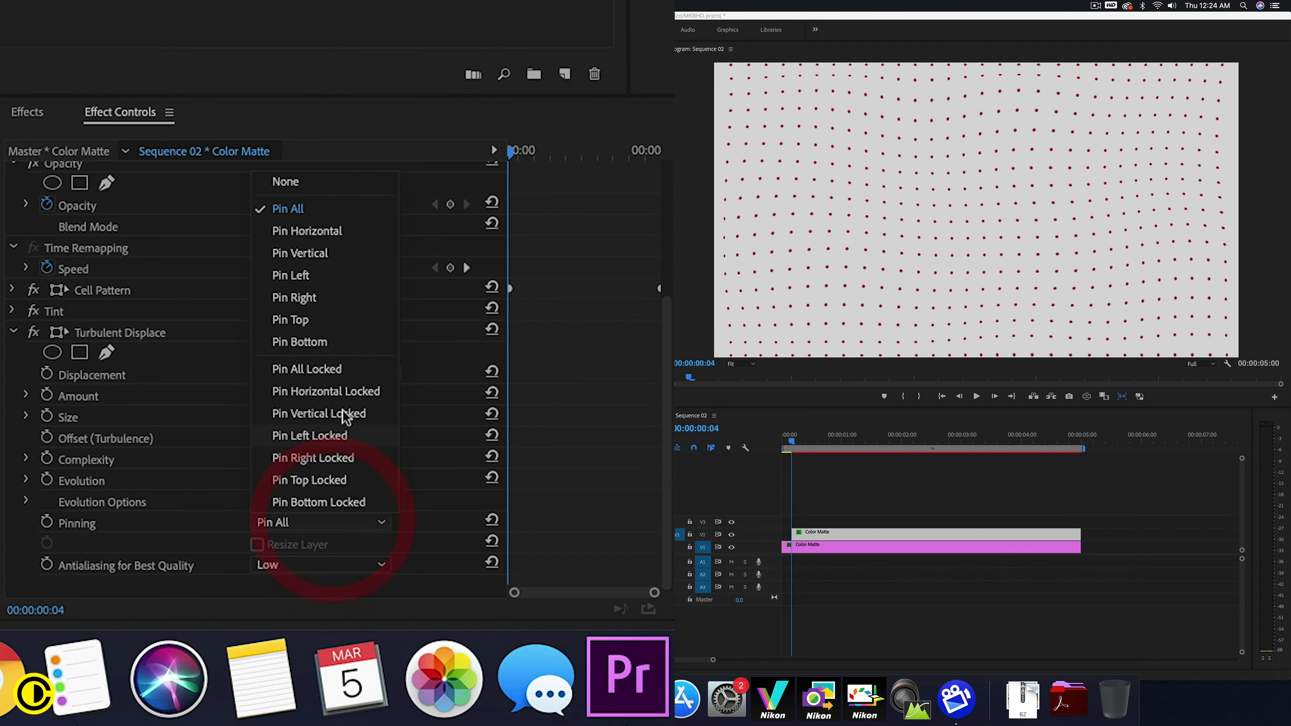
left_click(344, 230)
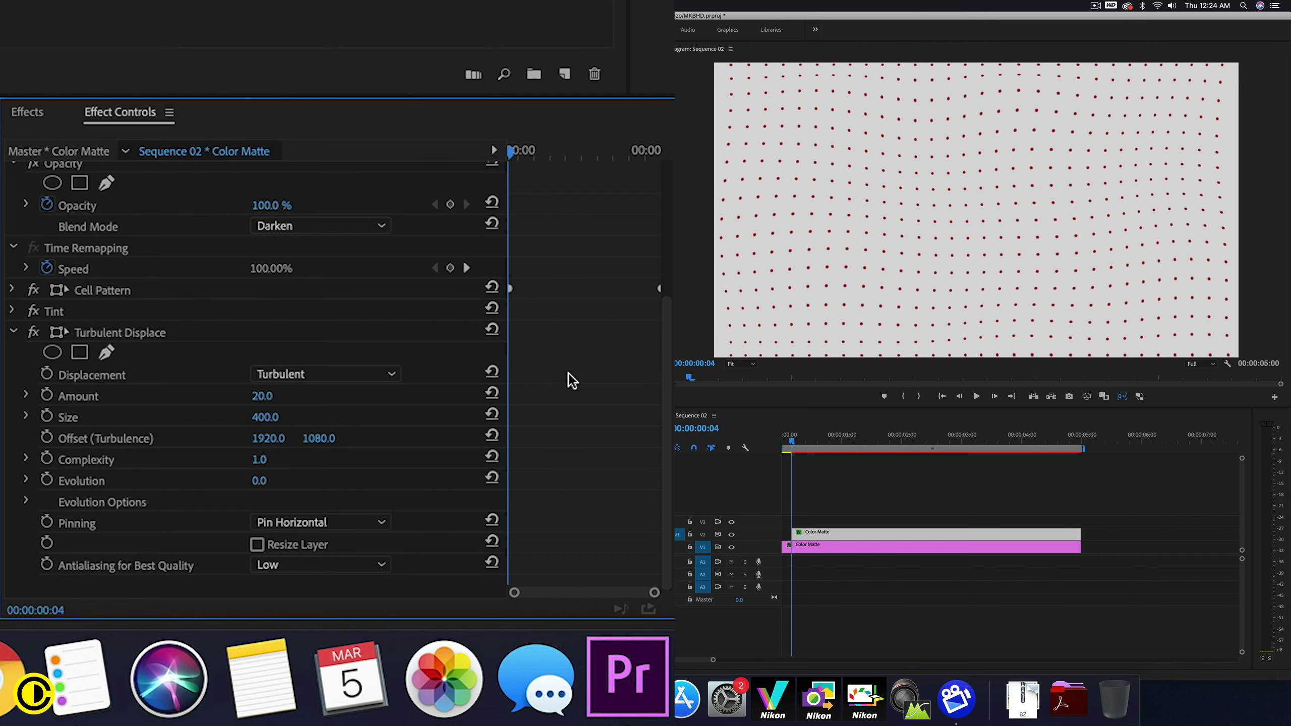
- Keyframe Turbulent Displace's Evolution from 0 at the clip's start to 2x at its end and preview the motion
left_click_drag(792, 441, 903, 442)
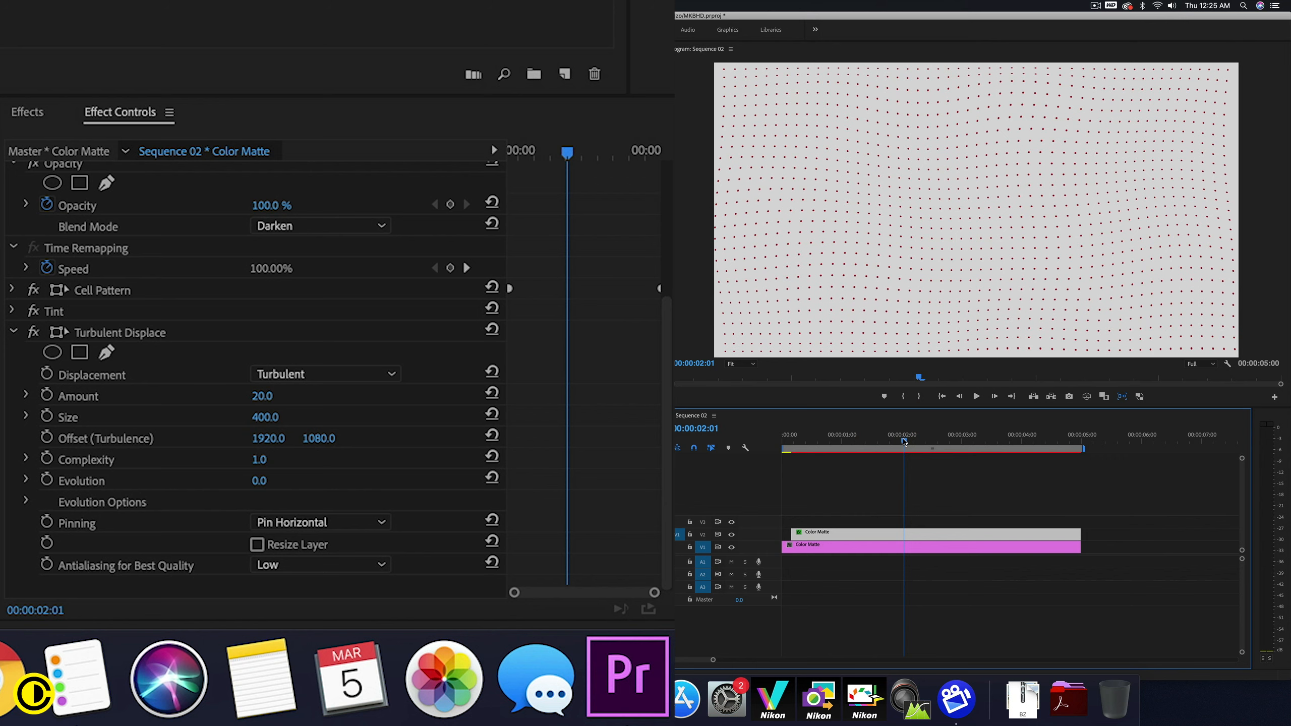
left_click(48, 478)
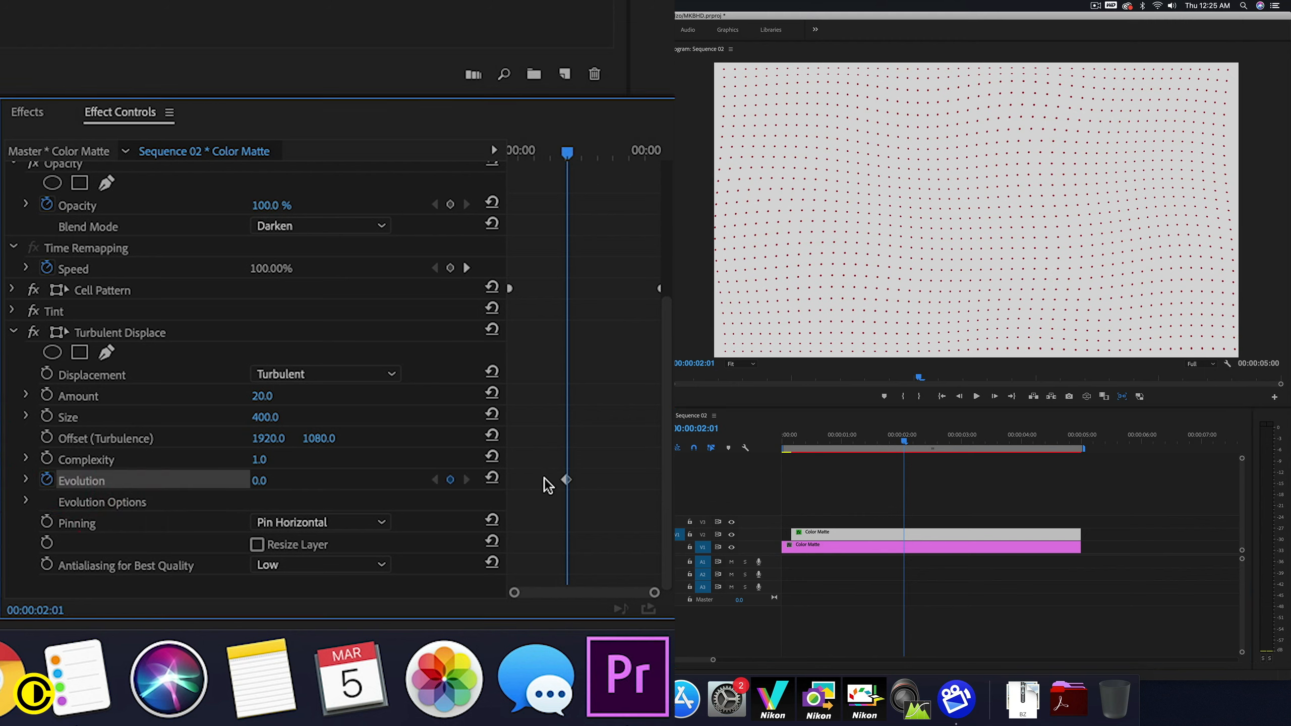
left_click_drag(567, 481, 456, 480)
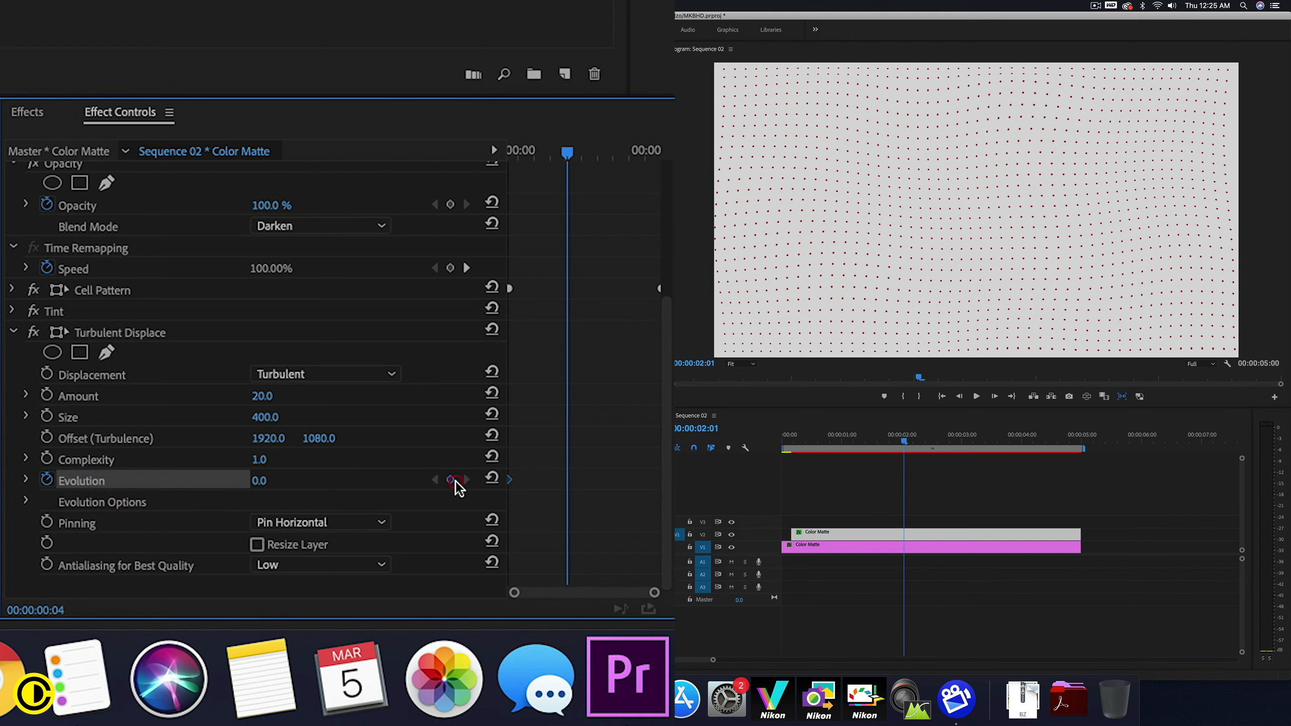
left_click(285, 478)
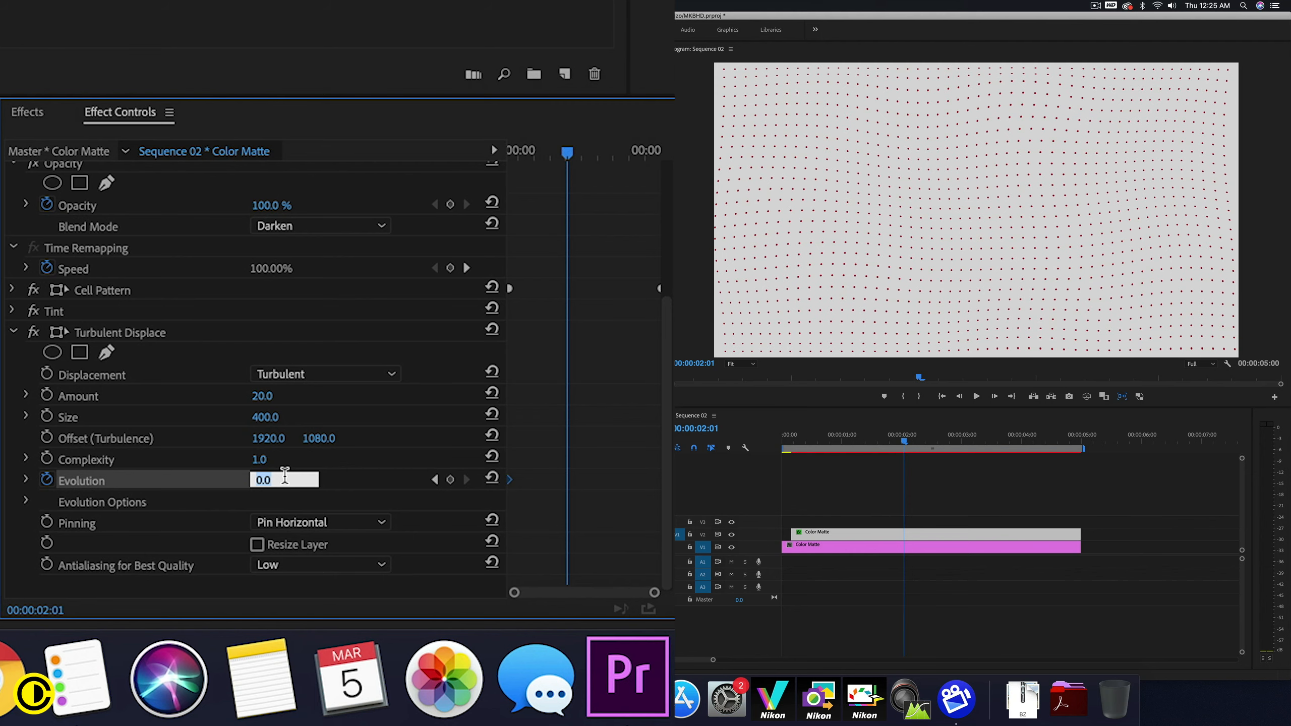
type("2x")
key("Return")
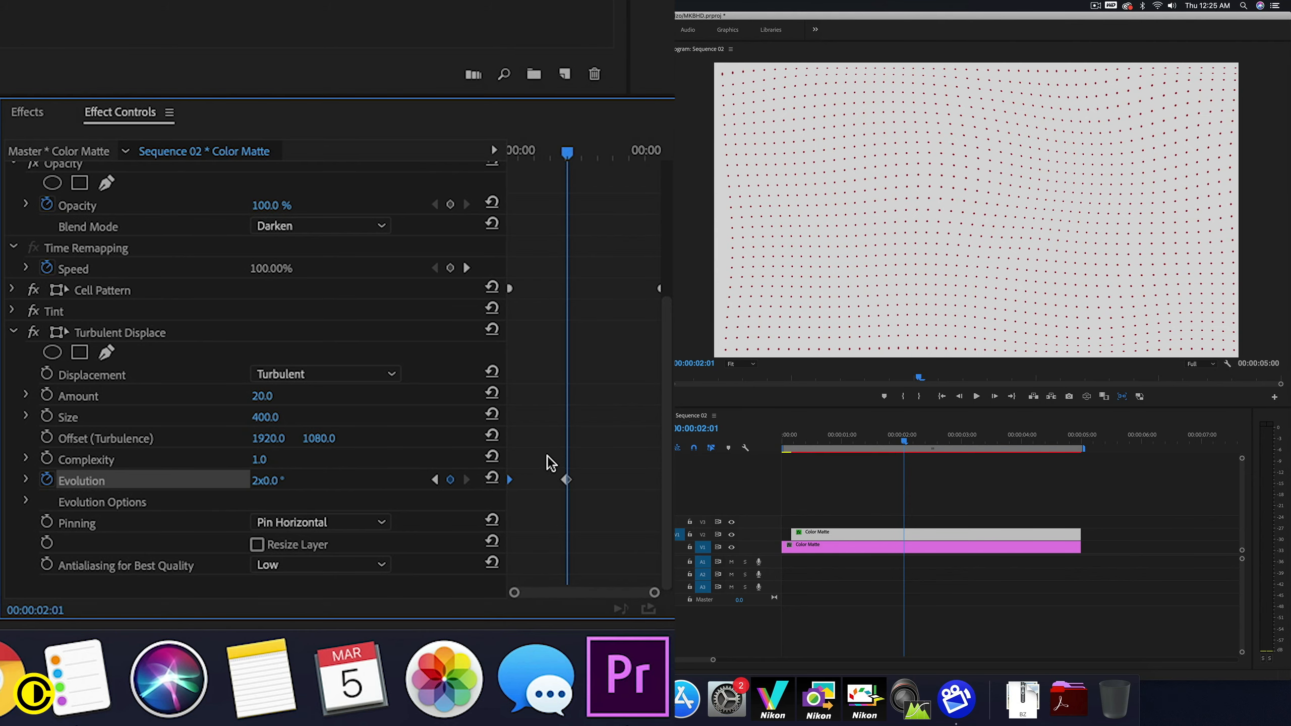
left_click_drag(571, 481, 657, 480)
left_click_drag(801, 436, 938, 441)
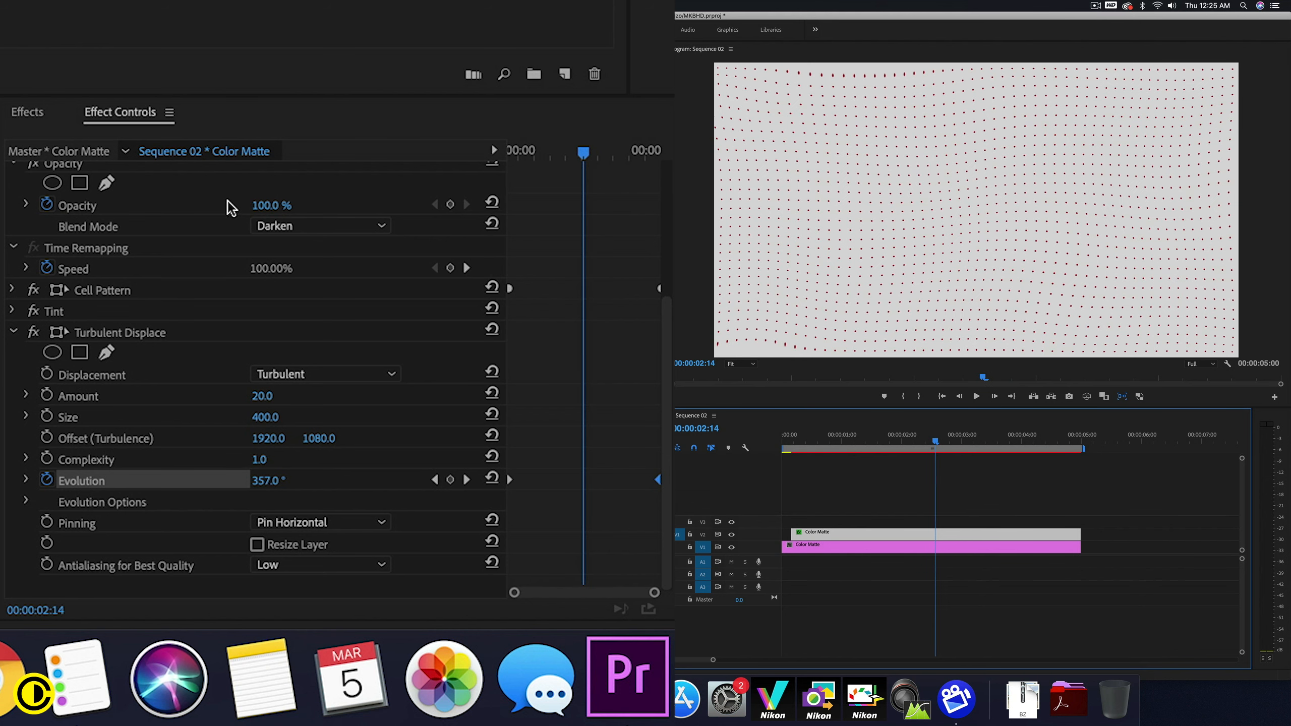
- Try Pin All as Turbulent Displace's Pinning and preview the edges of the pattern
left_click(336, 524)
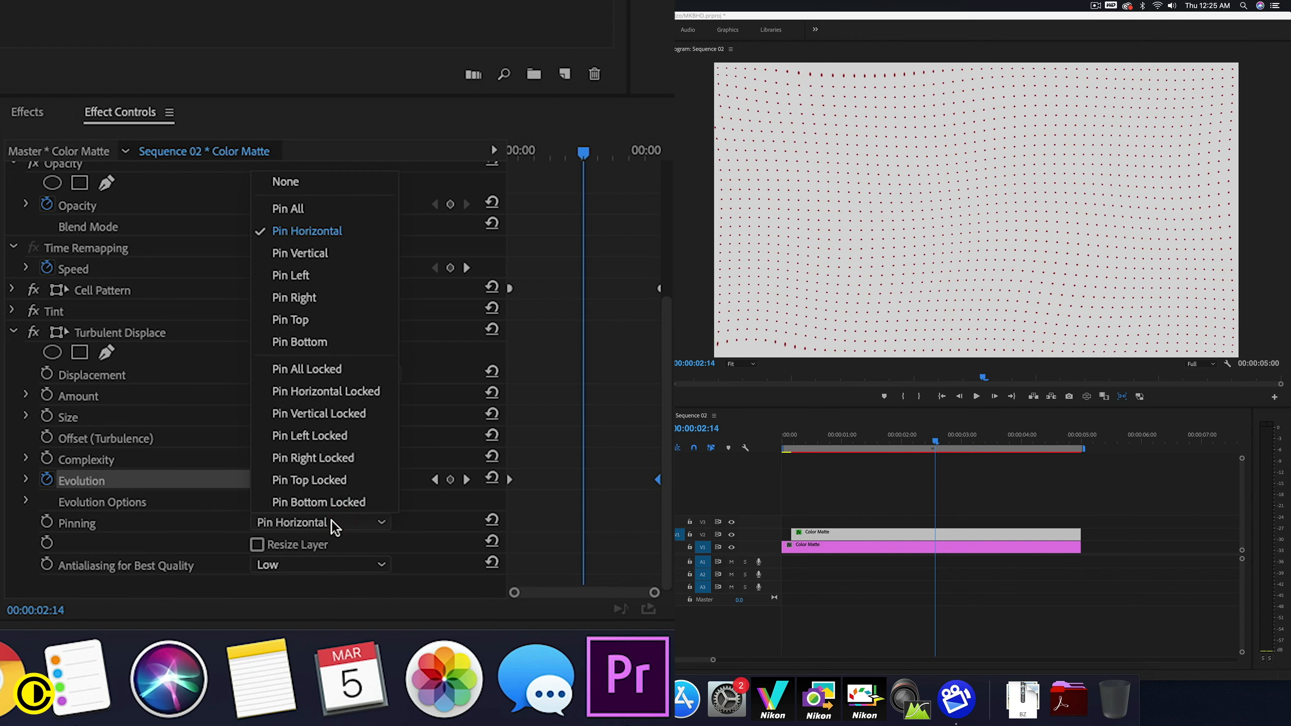
left_click(301, 208)
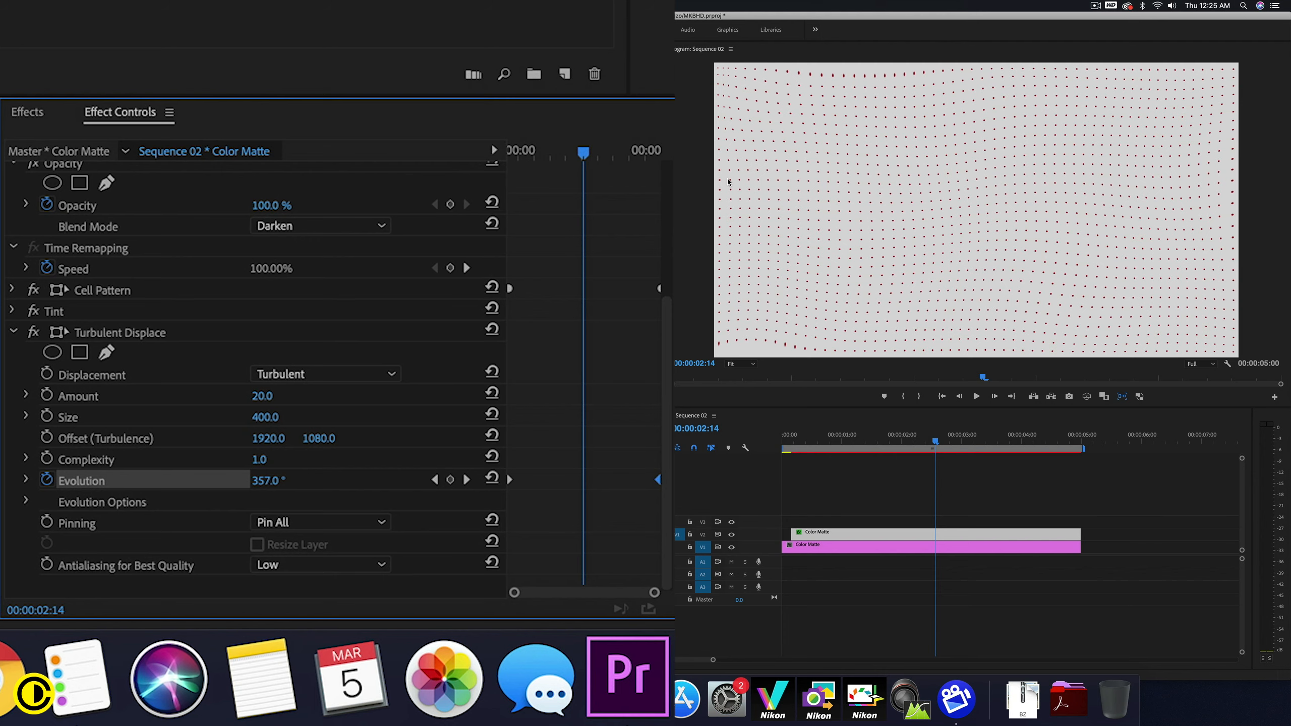
left_click_drag(811, 443, 913, 439)
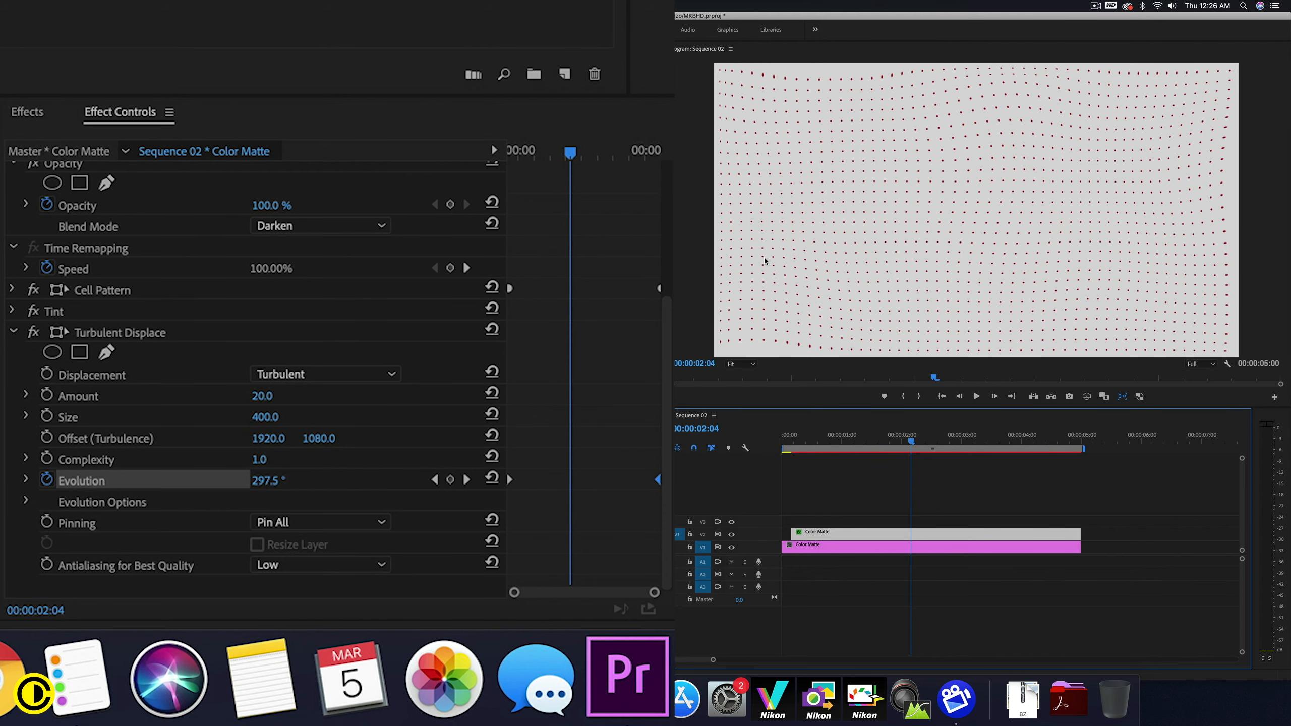
- Change Turbulent Displace's Displacement type to Bulge and preview the animation
left_click(305, 375)
left_click(308, 417)
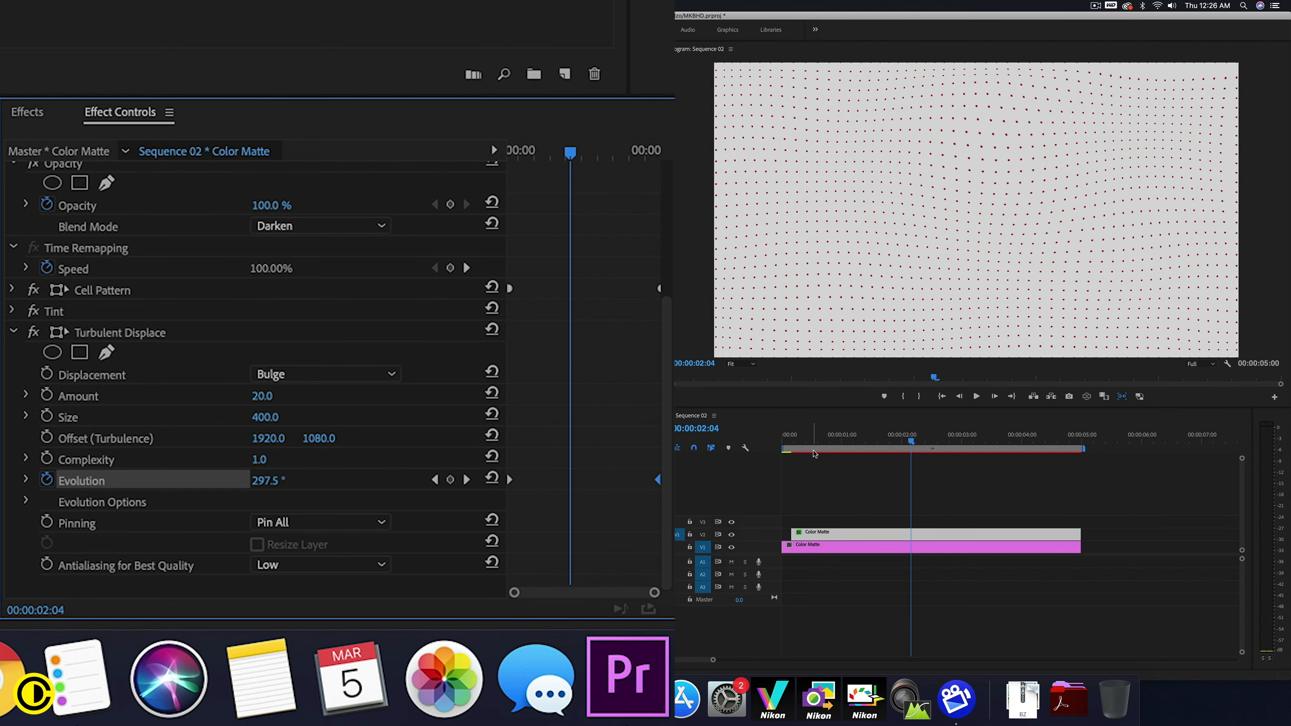
left_click_drag(797, 442, 881, 444)
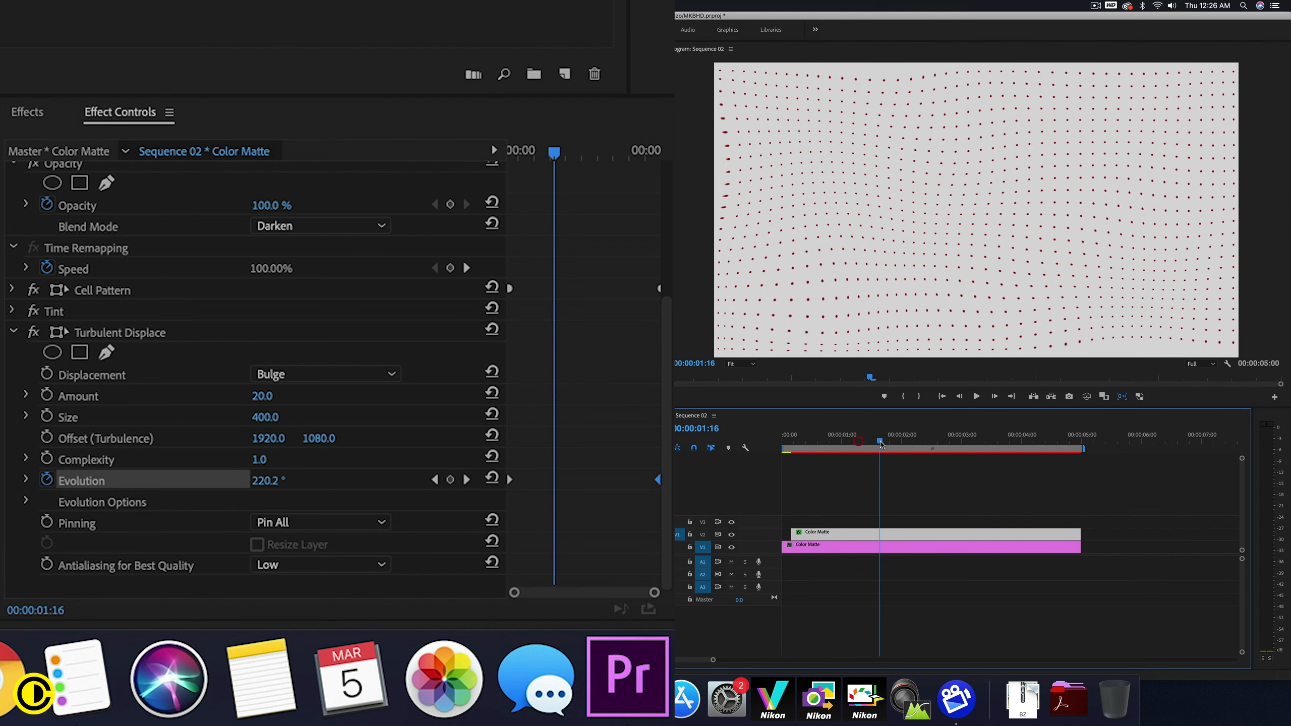
- Switch Turbulent Displace's Pinning to Pin Horizontal and scrub through the clip to check the dots
left_click(329, 527)
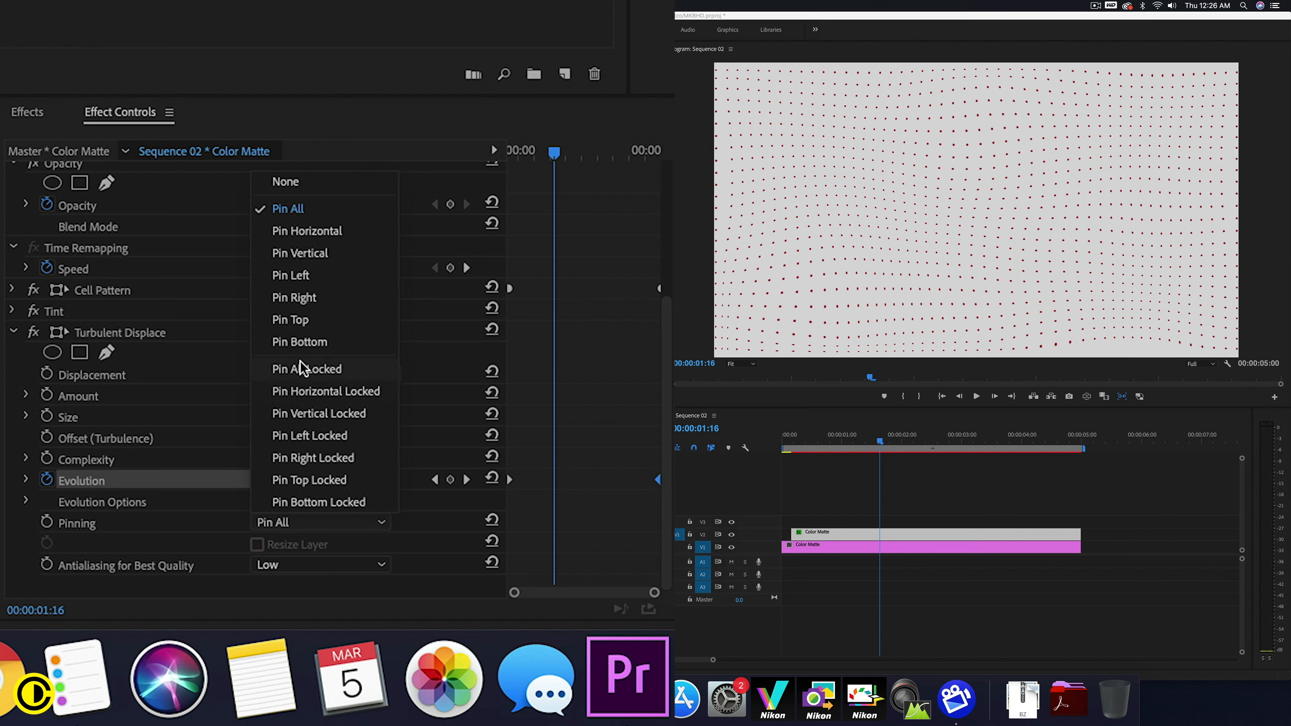
left_click(346, 231)
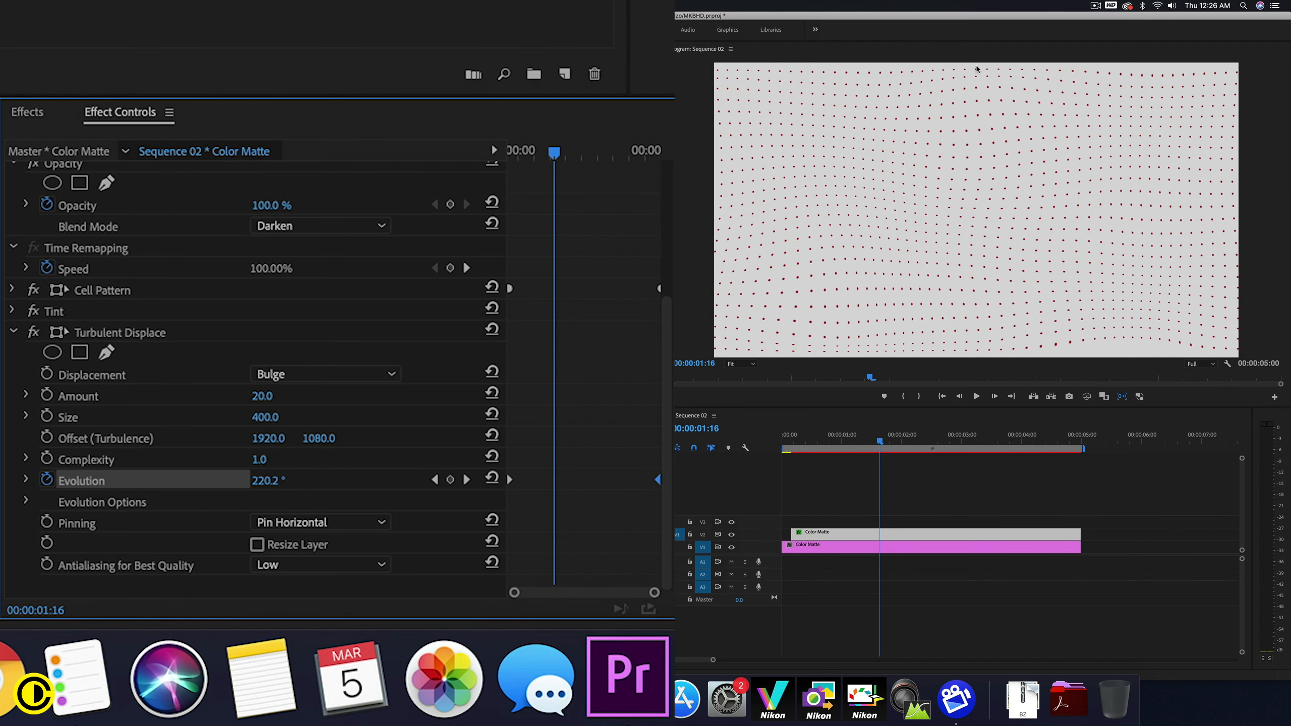
left_click_drag(788, 441, 960, 456)
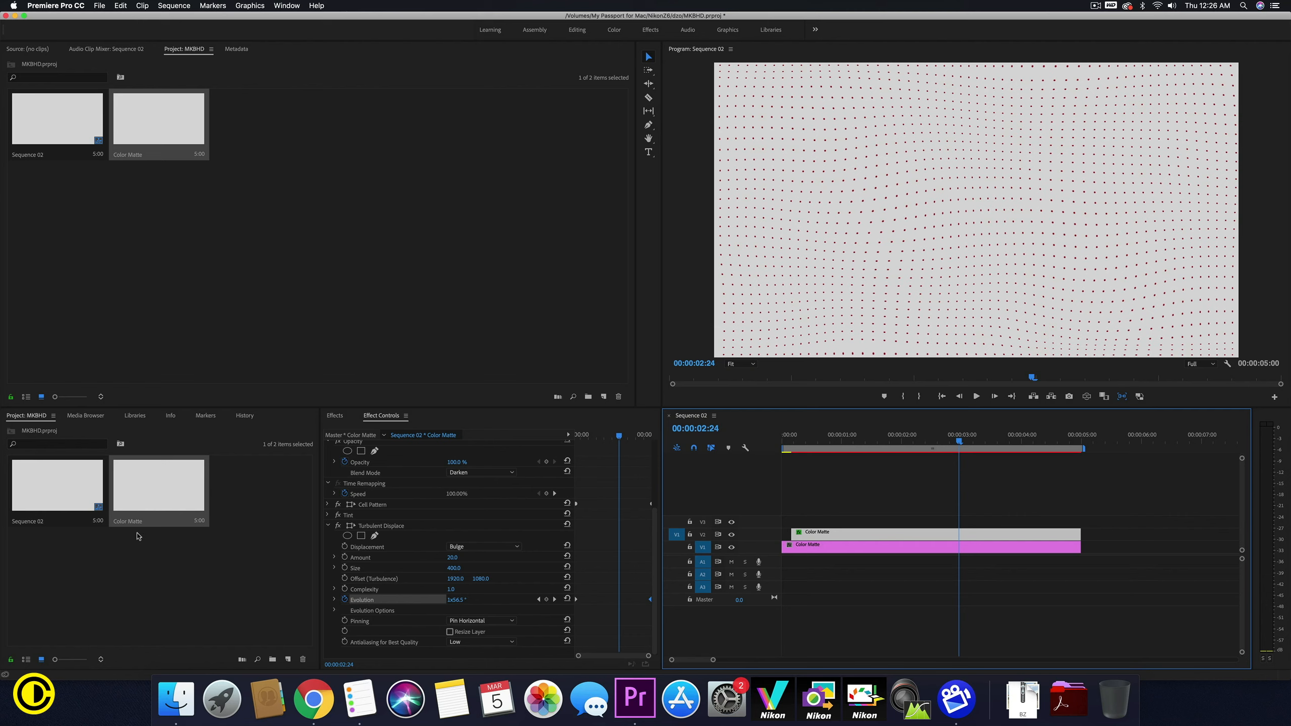
- Place another Color Matte on V3 above the dotted matte and trim its end to match the clips below
left_click_drag(143, 499, 791, 521)
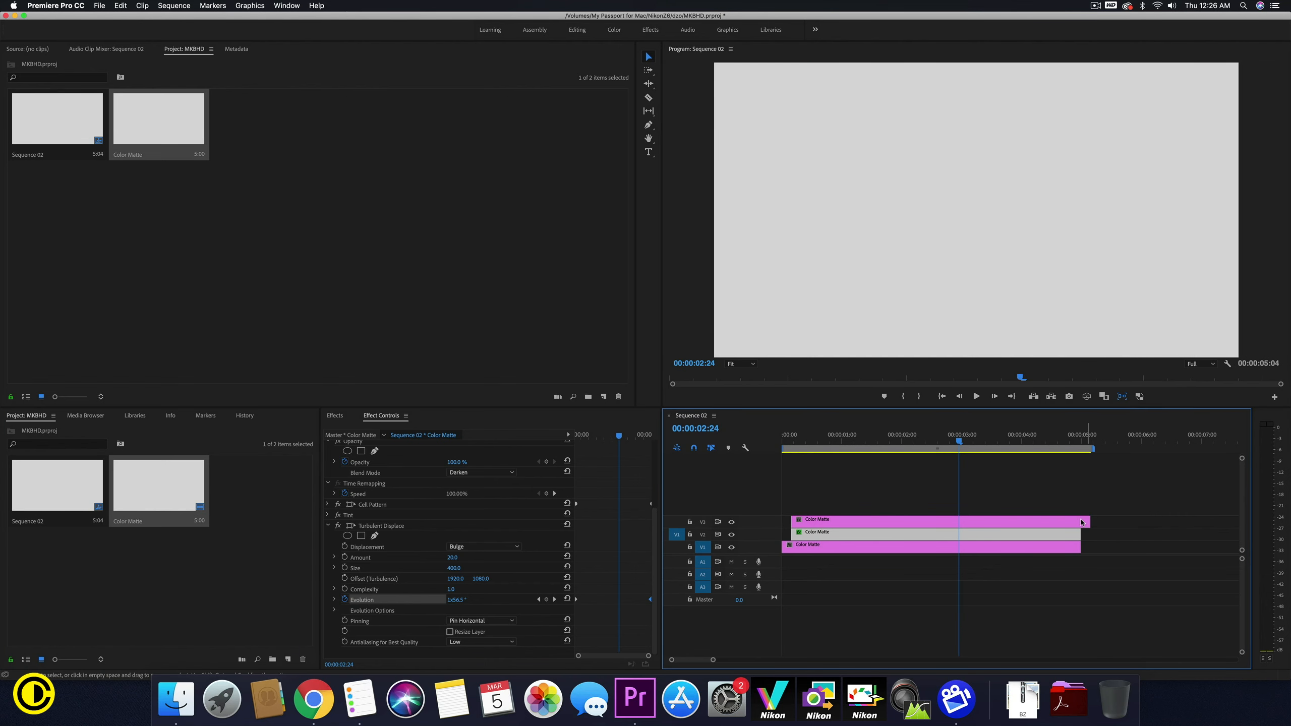
left_click_drag(1087, 521, 1082, 521)
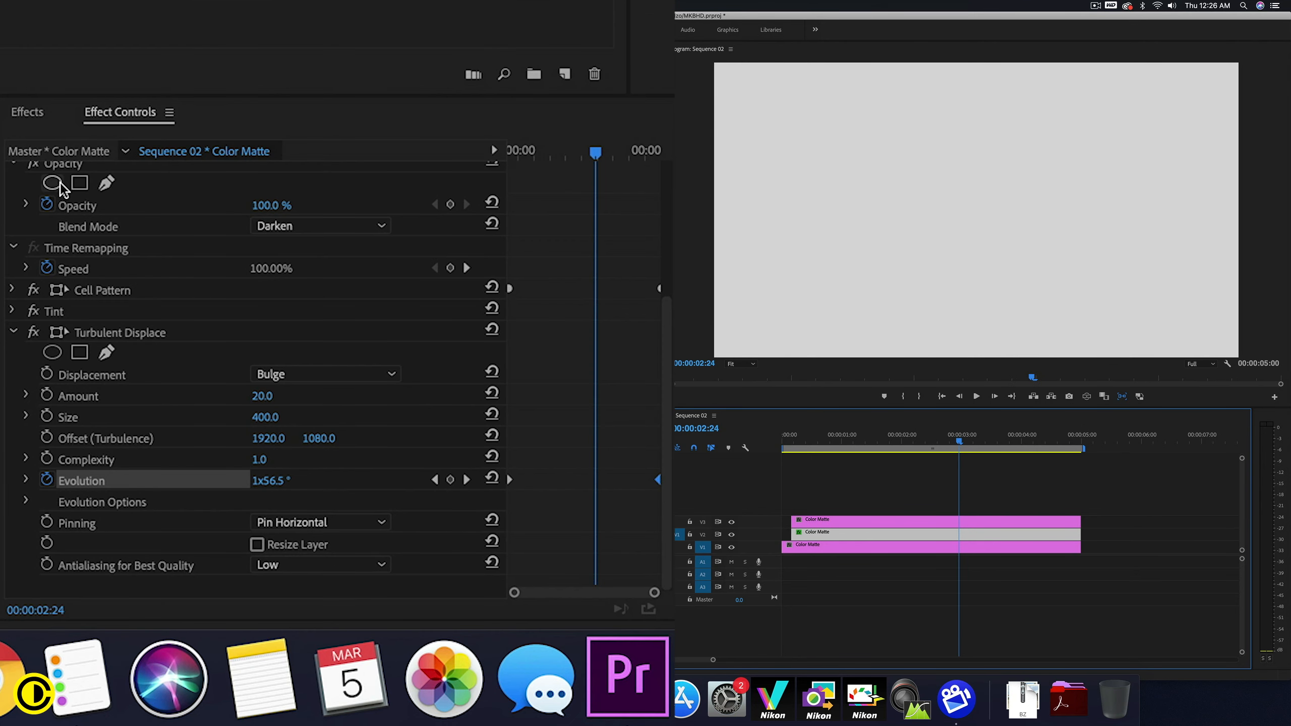
- Apply the VR Fractal Noise effect from the Immersive Video effects to the Color Matte on V3
left_click(49, 112)
scroll(375, 413, "up", 5)
scroll(375, 413, "up", 5)
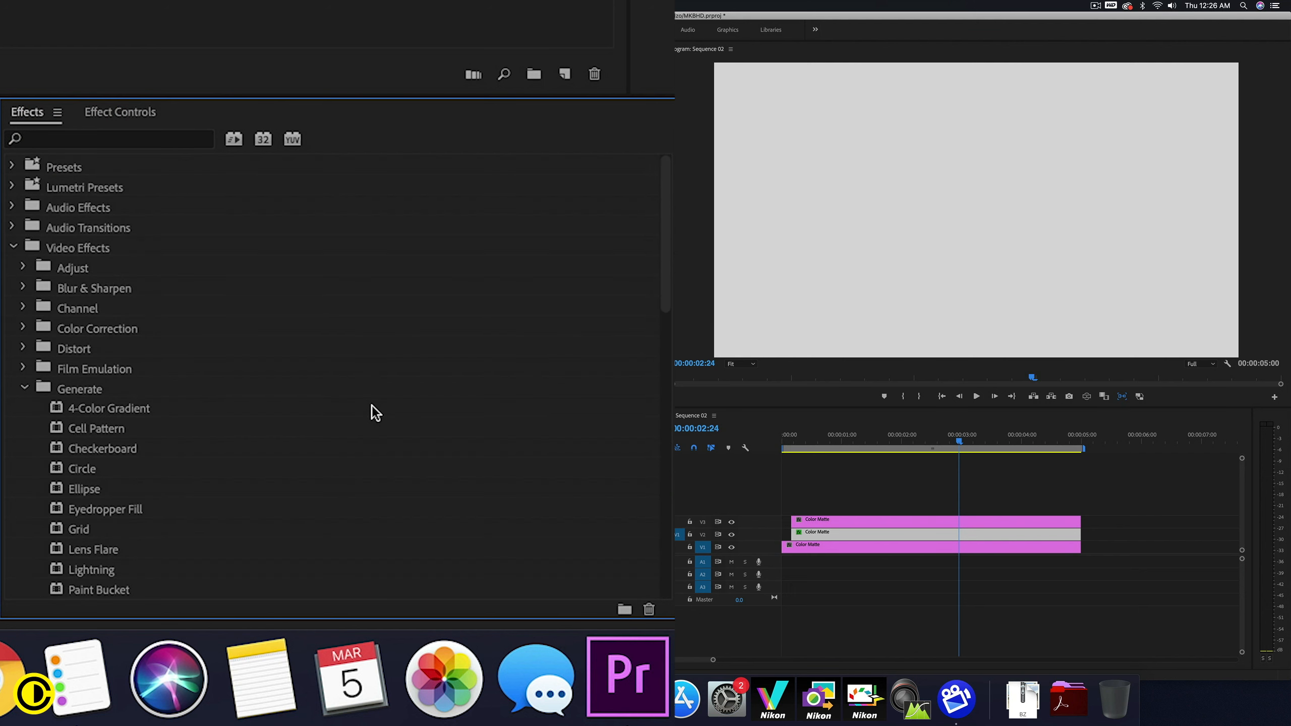
left_click(12, 247)
left_click(11, 288)
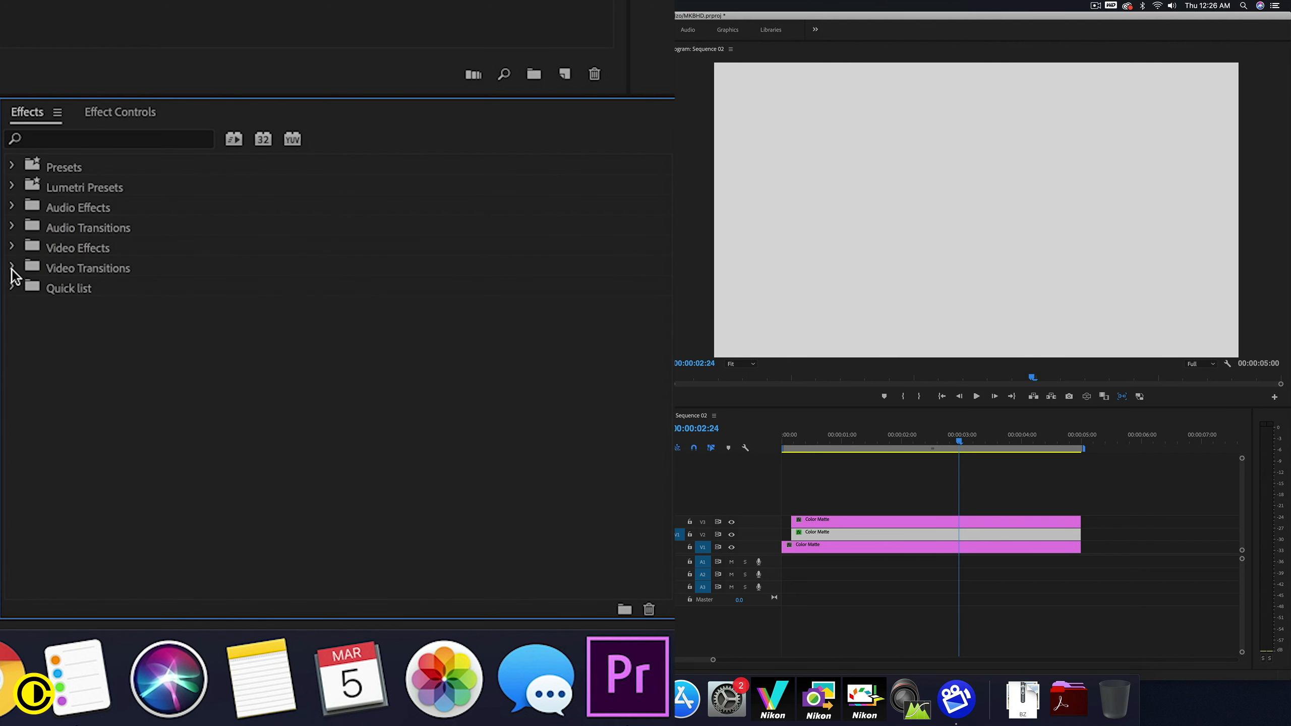
left_click(11, 247)
scroll(22, 330, "down", 4)
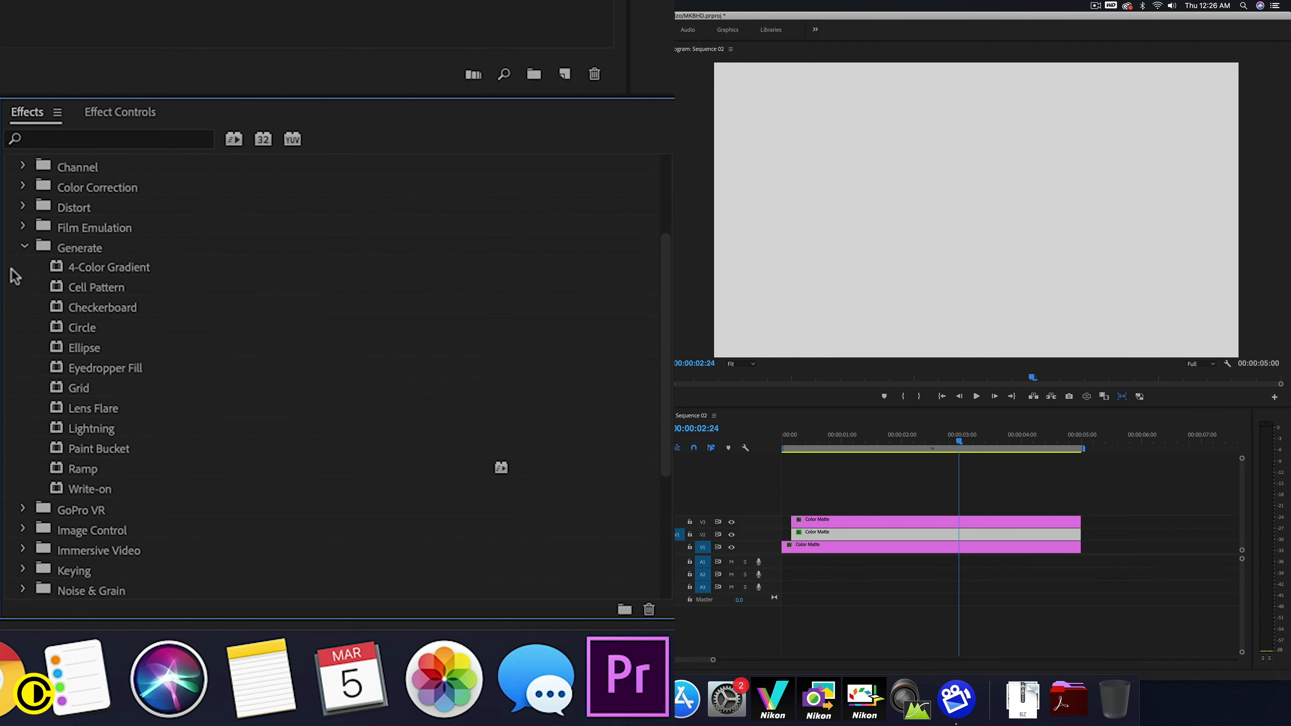
left_click(24, 248)
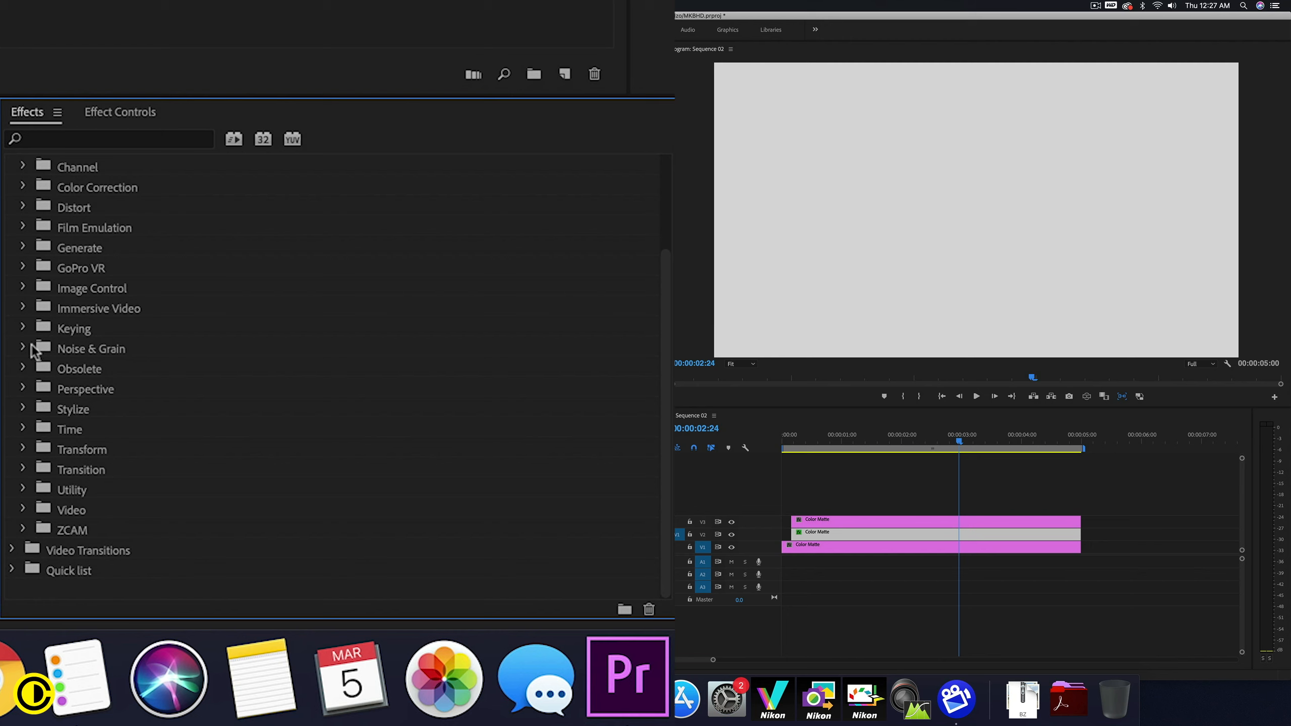
scroll(40, 338, "up", 3)
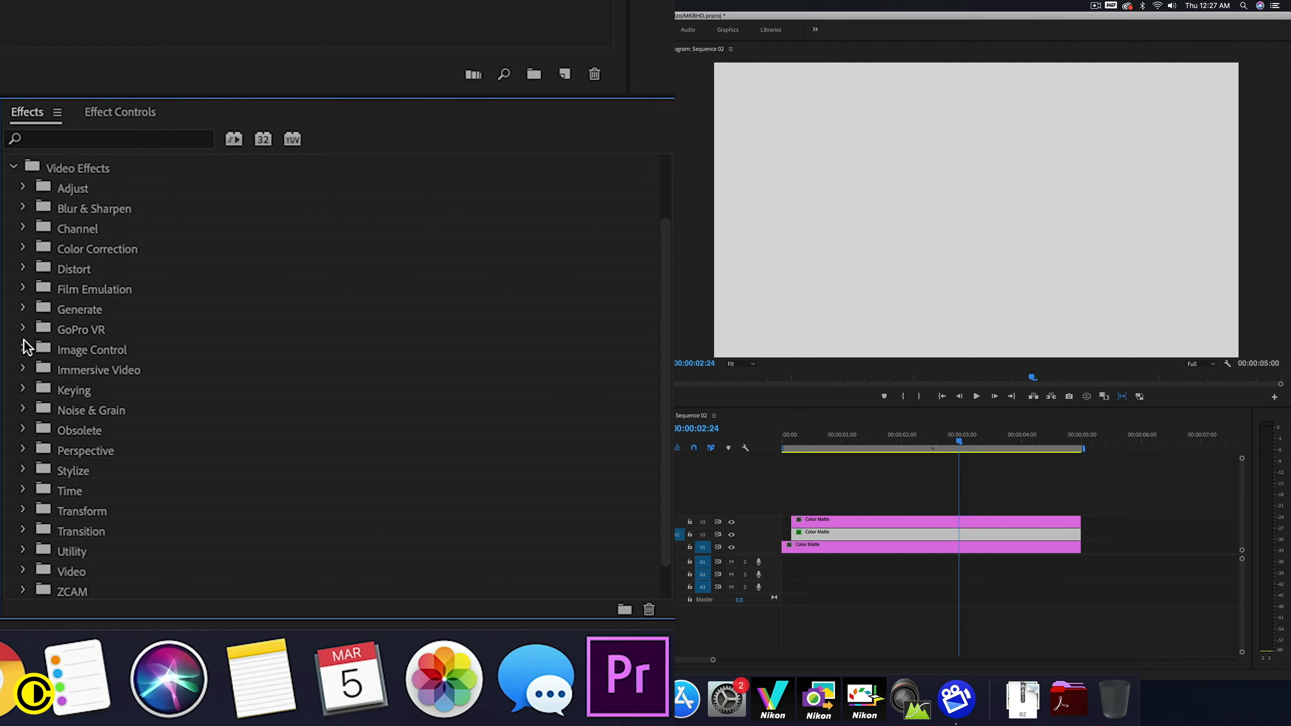
left_click(23, 368)
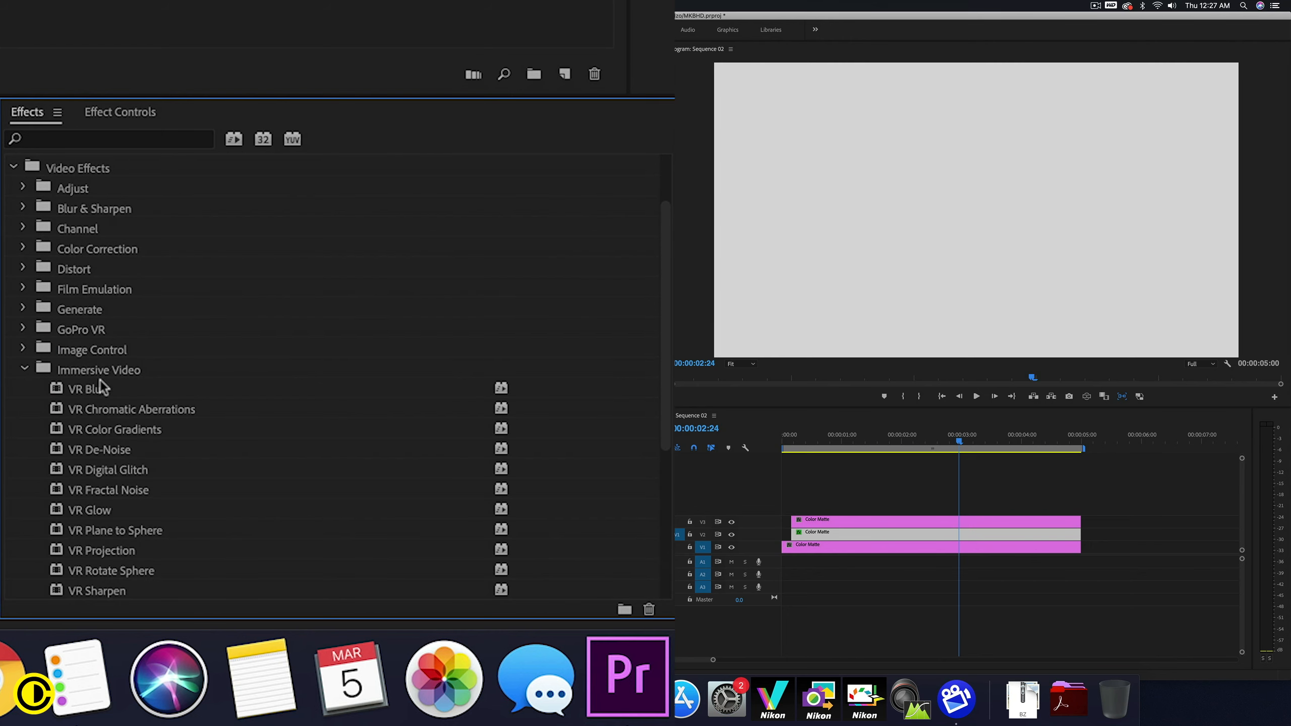
left_click_drag(82, 494, 640, 402)
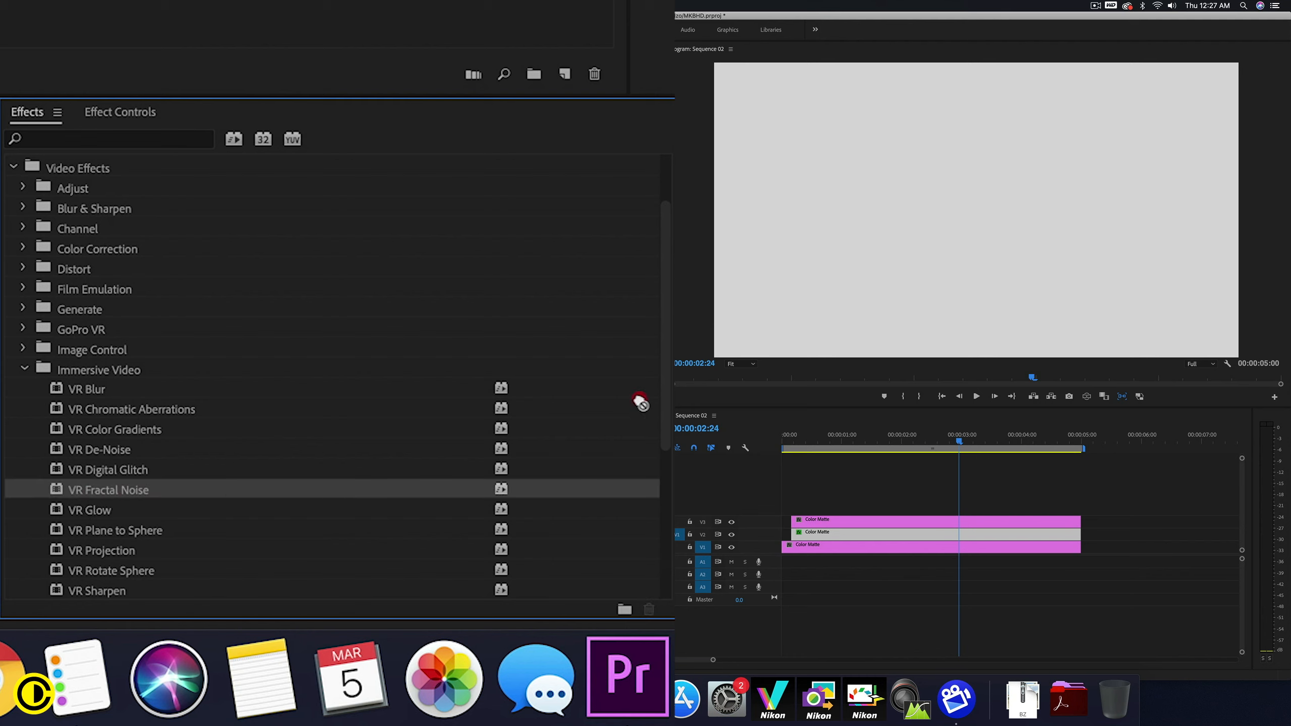
left_click_drag(775, 553, 815, 520)
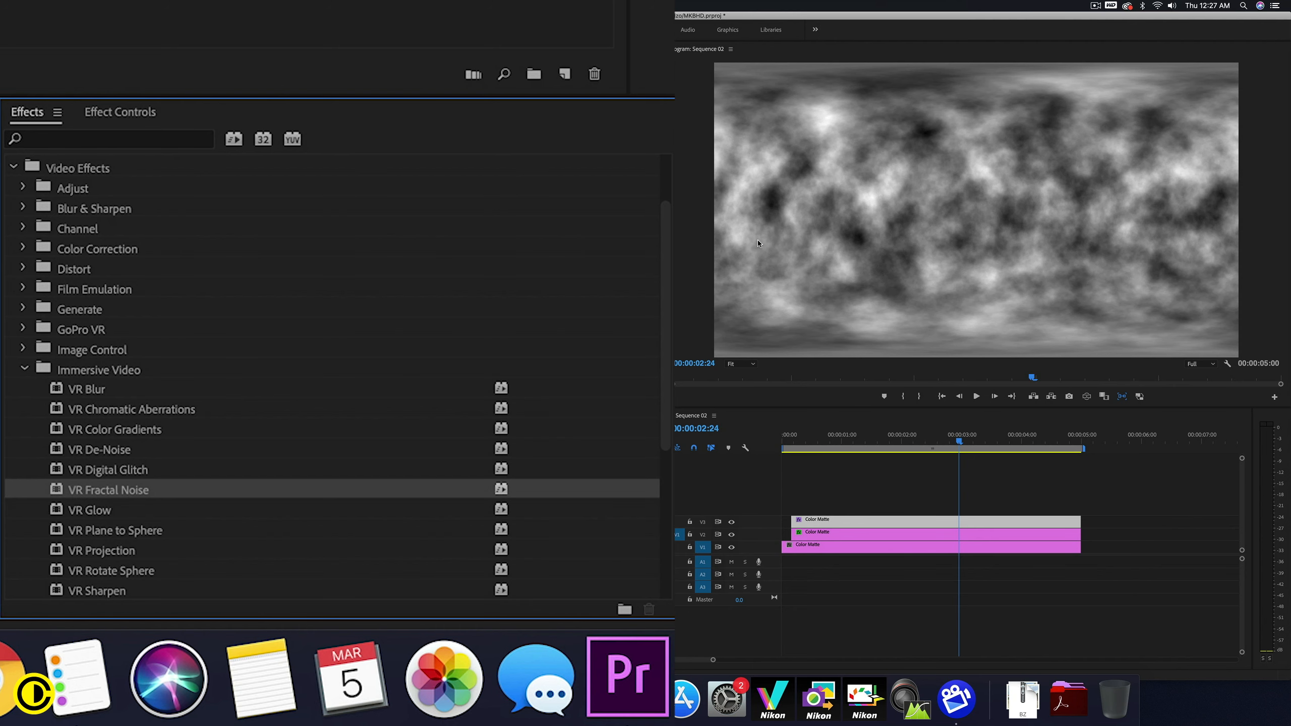
- Set the VR Fractal Noise effect's Contrast to 400 and Complexity to 2.3 on the V3 matte
left_click(127, 115)
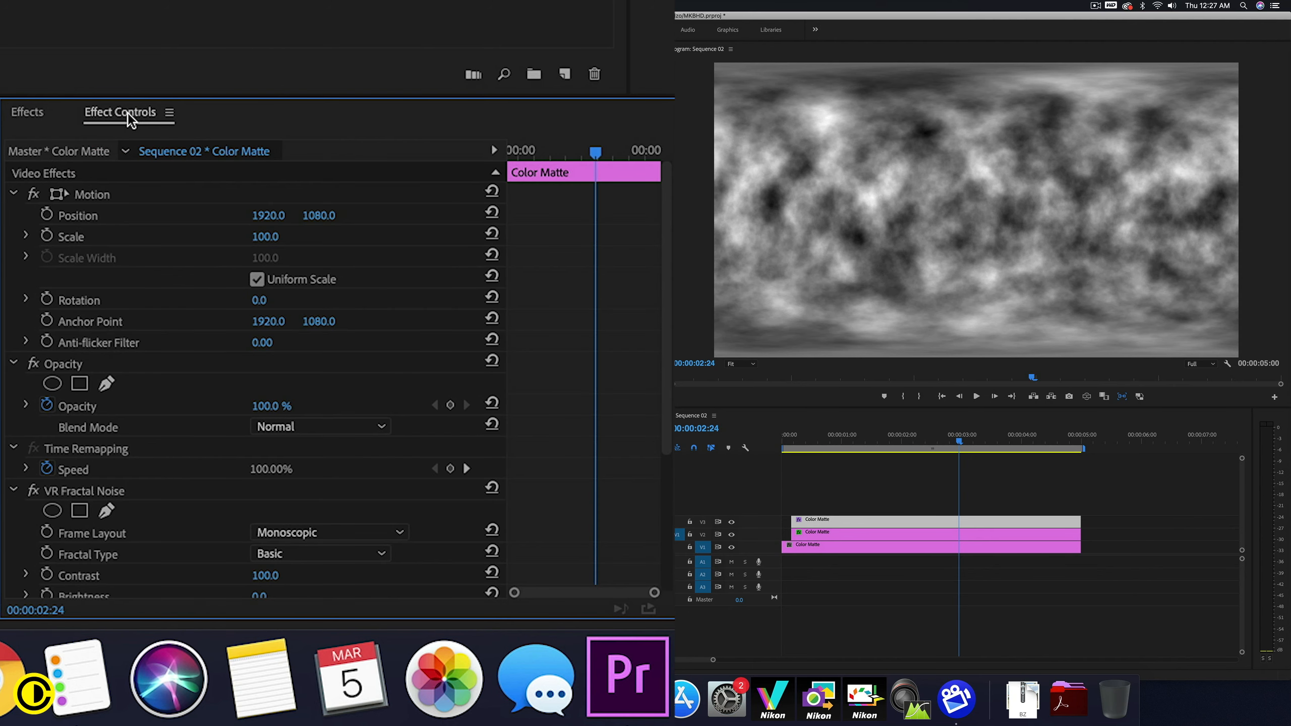
scroll(586, 411, "down", 5)
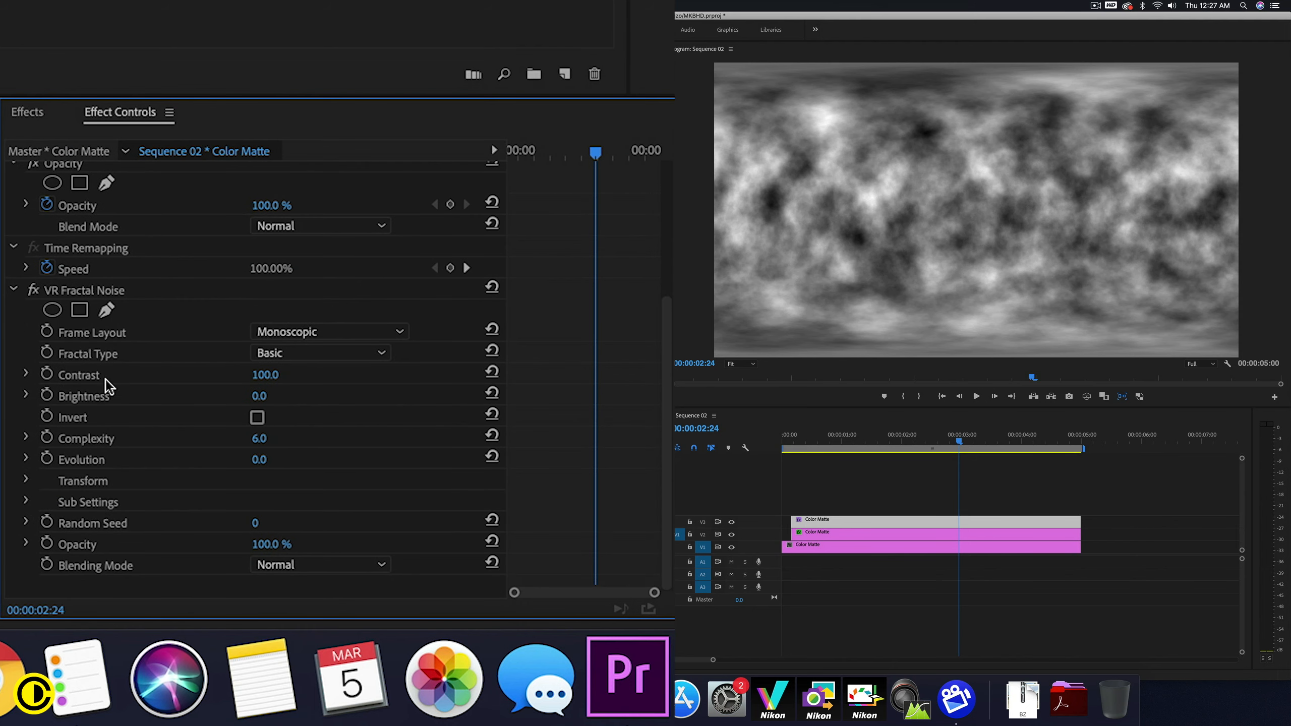
left_click_drag(259, 377, 411, 376)
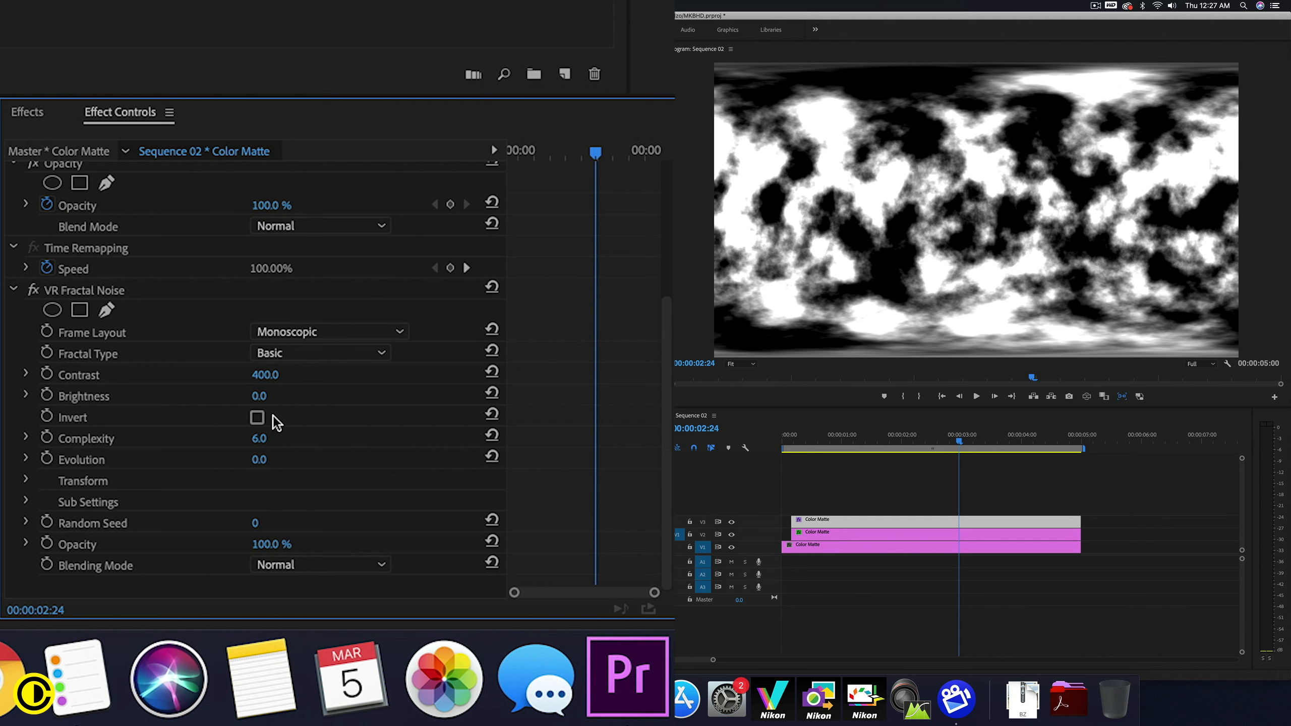
left_click_drag(259, 438, 229, 438)
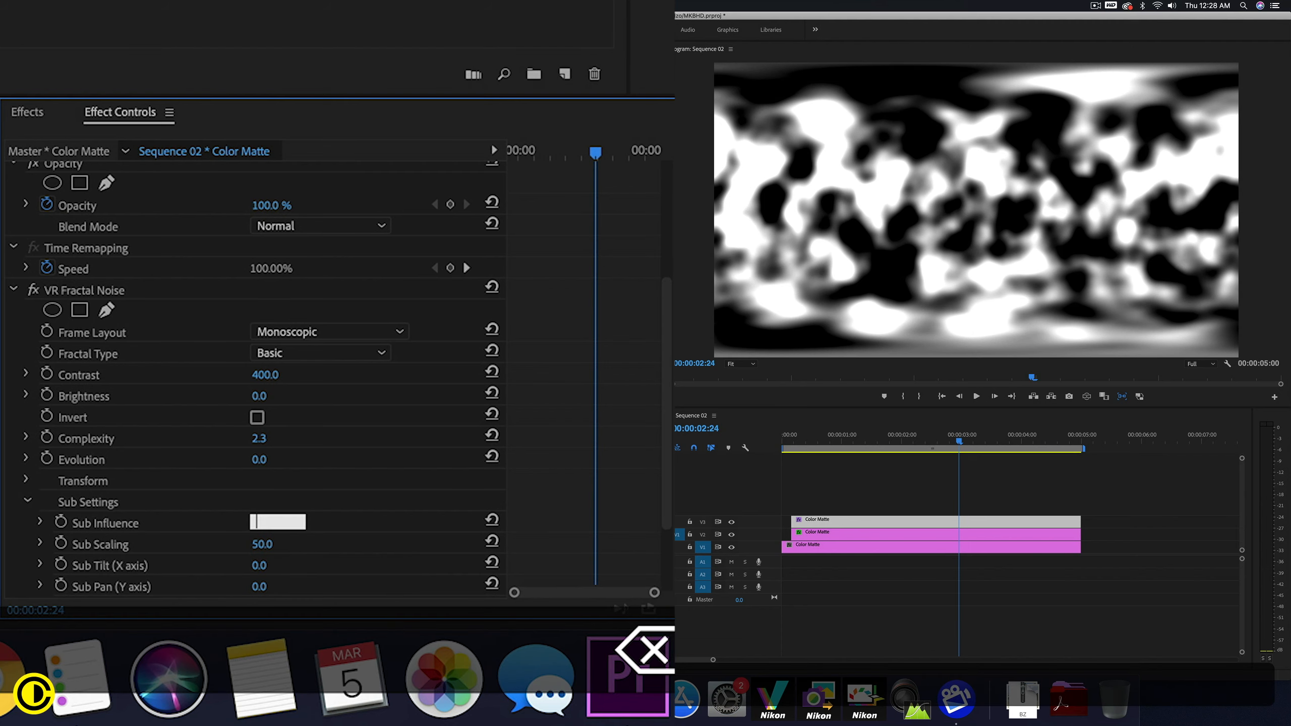
- Change the Sub Influence value in the VR Fractal Noise effect's Sub Settings
type("00")
key("BackSpace")
key("Return")
left_click(26, 501)
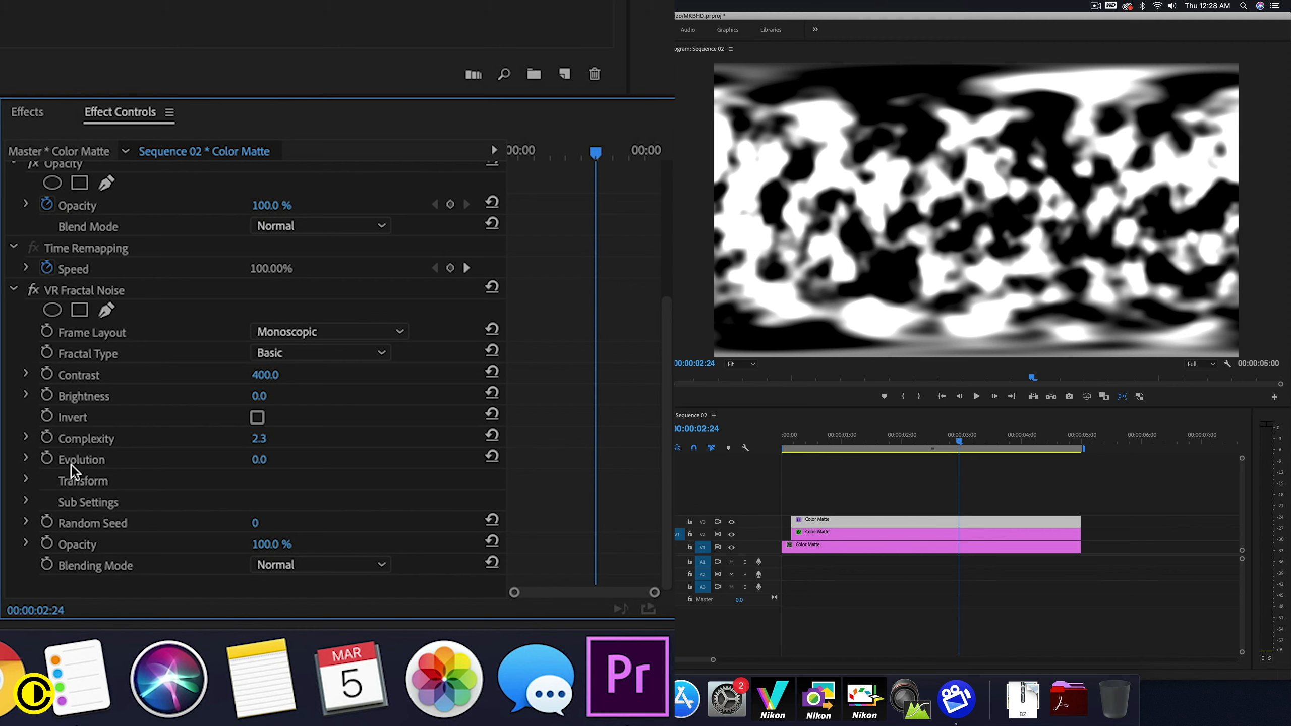
- Keyframe the fractal noise's Evolution from 0.0 at the clip's start to 3x0.0° at its end, and preview the animation
left_click(47, 459)
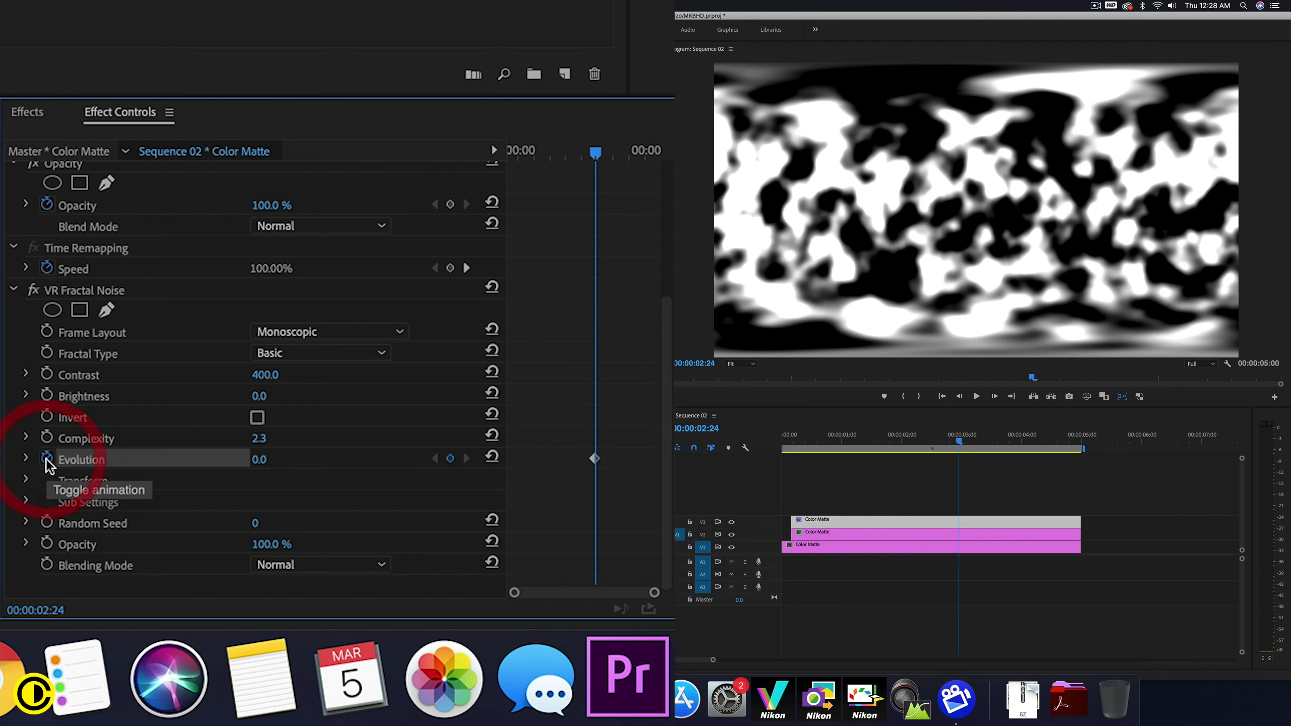
left_click_drag(594, 460, 501, 463)
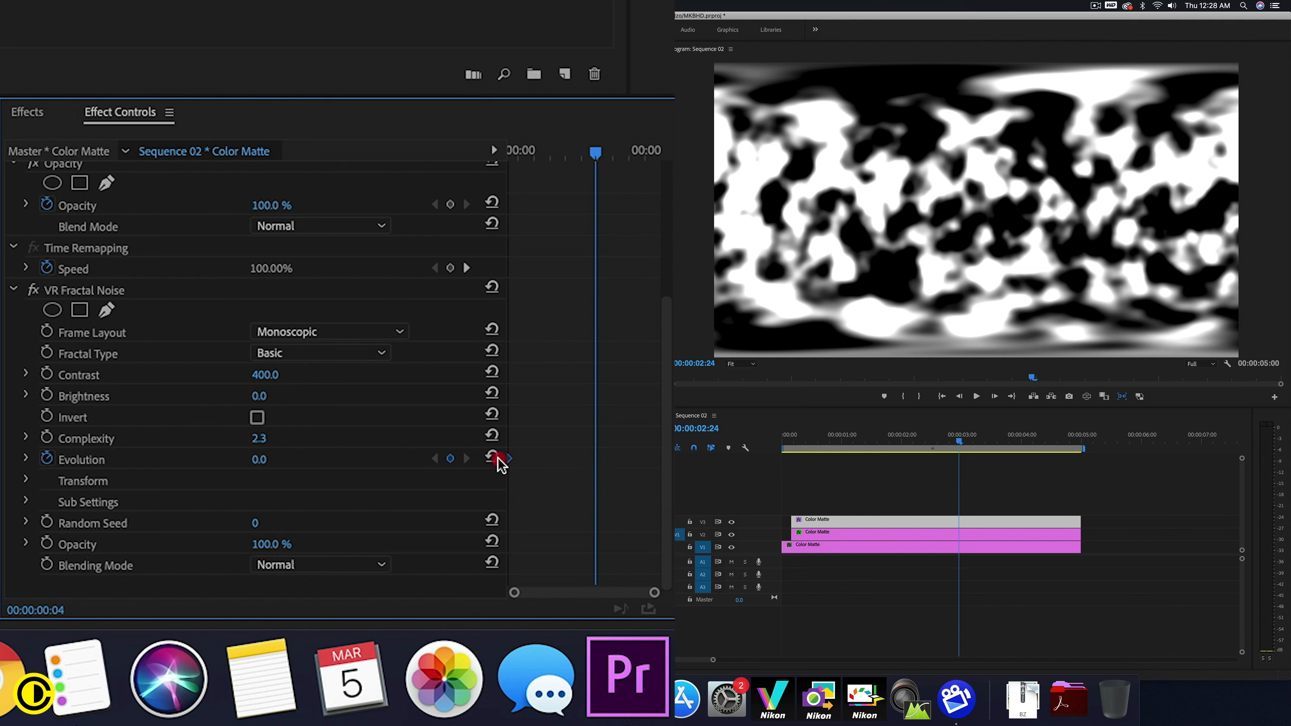
left_click(284, 458)
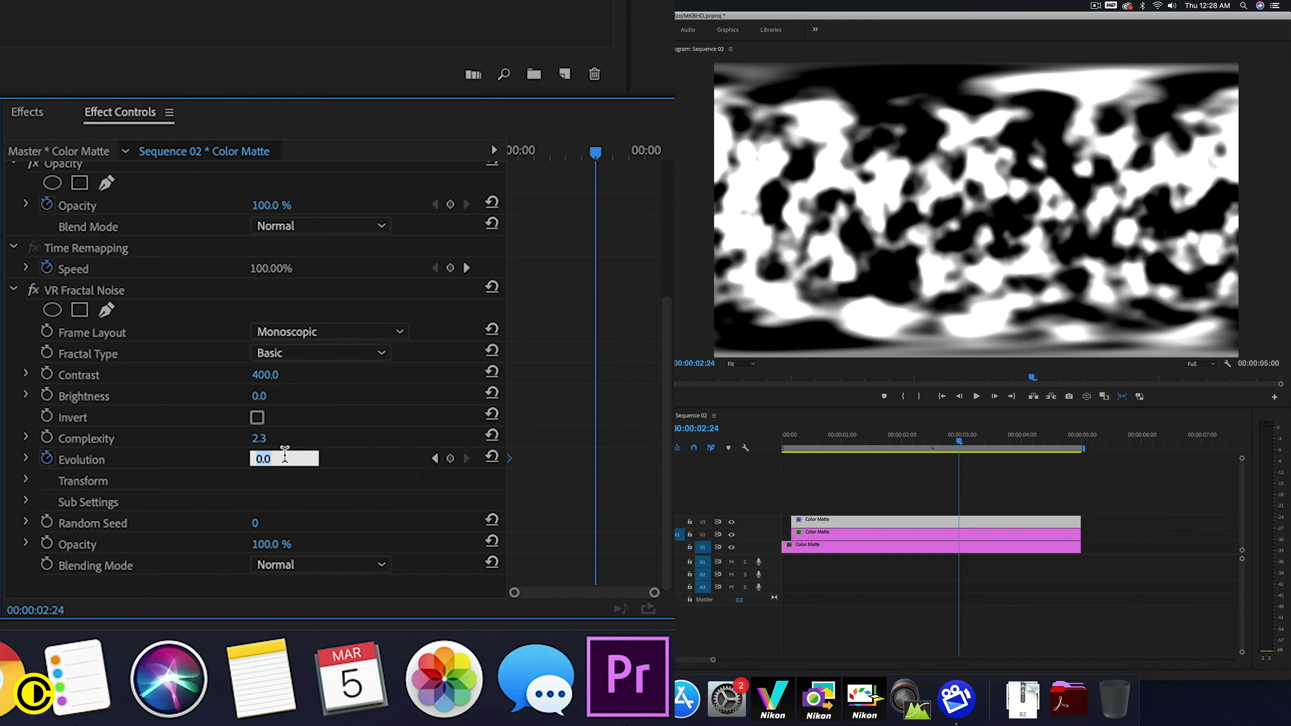
type("3x")
key("Return")
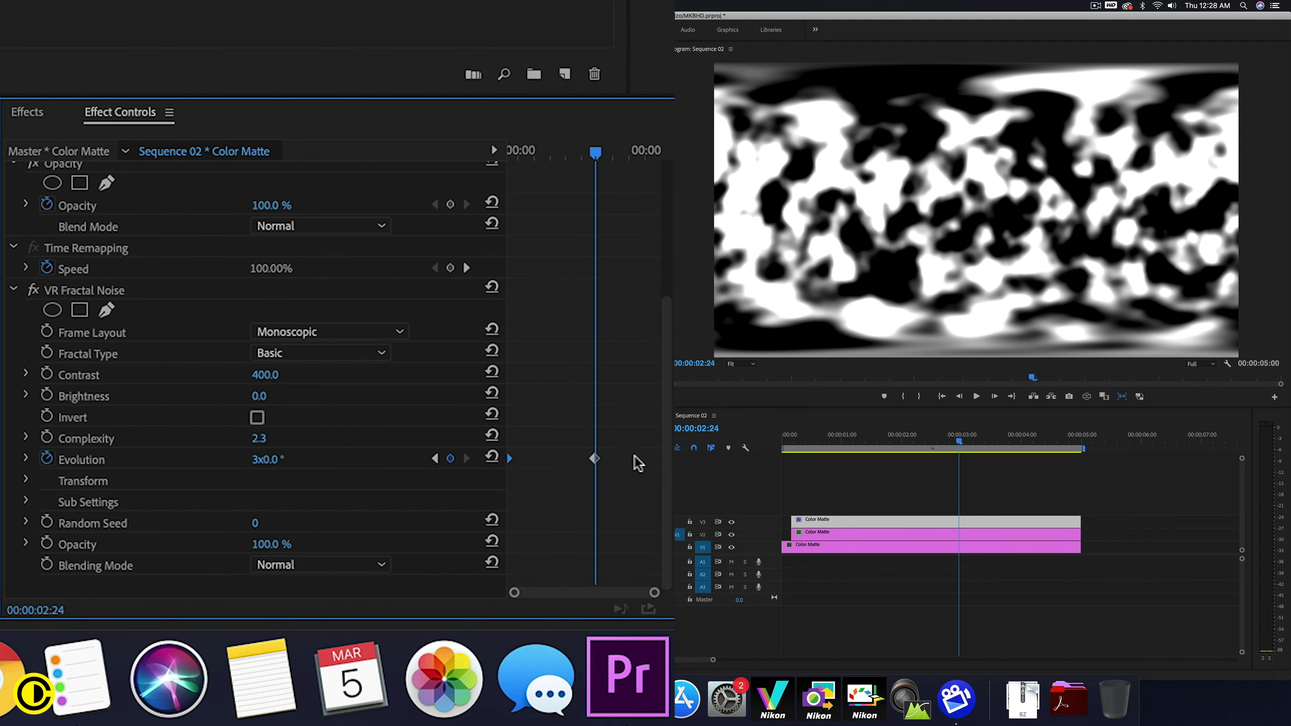
mouse_move(576, 153)
left_mouse_down()
mouse_move(463, 175)
mouse_move(577, 165)
left_mouse_up()
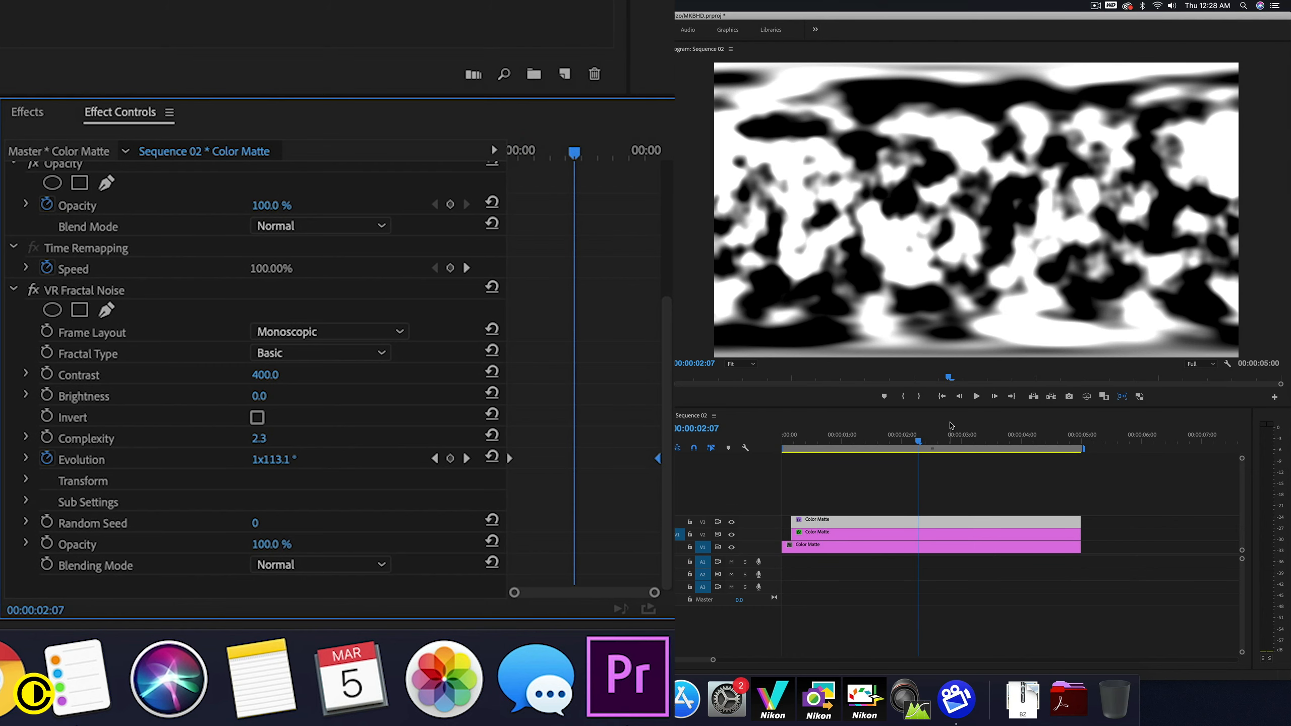
left_click_drag(812, 447, 957, 440)
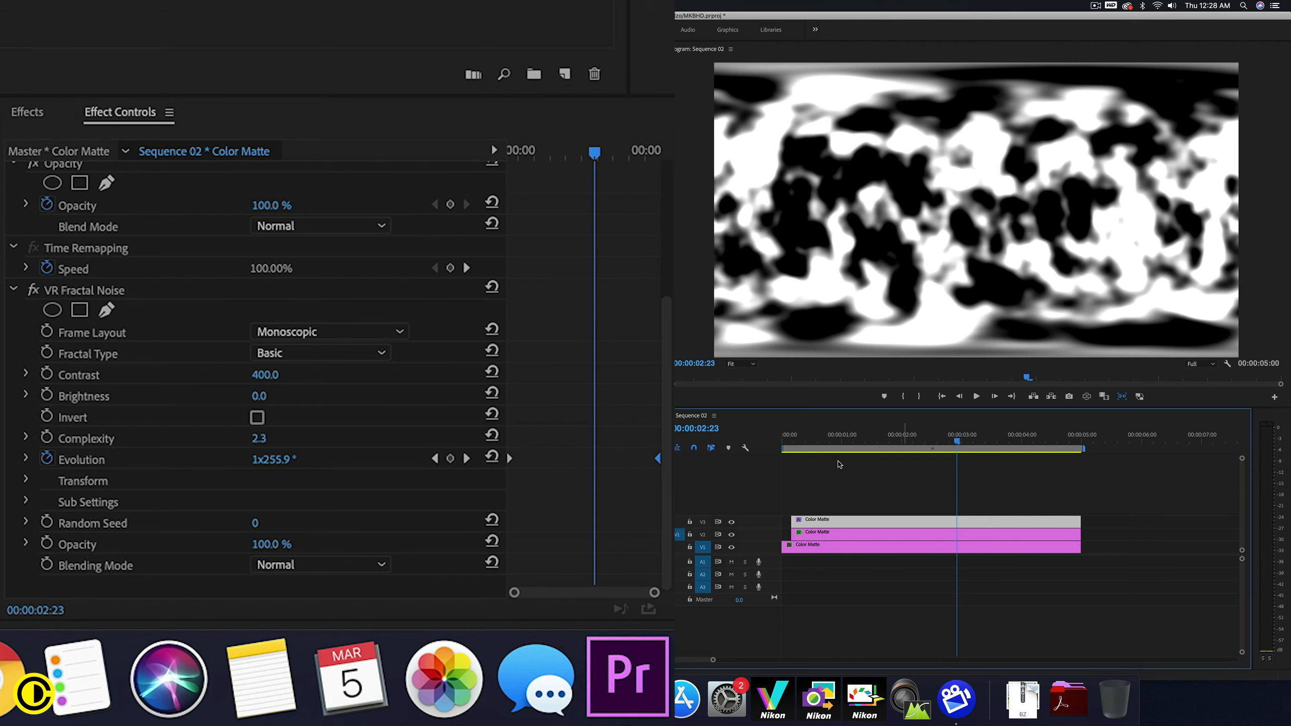
left_click_drag(801, 441, 851, 446)
- Set the V3 noise matte's Scale to 125 and scrub through the sequence to check the frame coverage
scroll(572, 261, "up", 5)
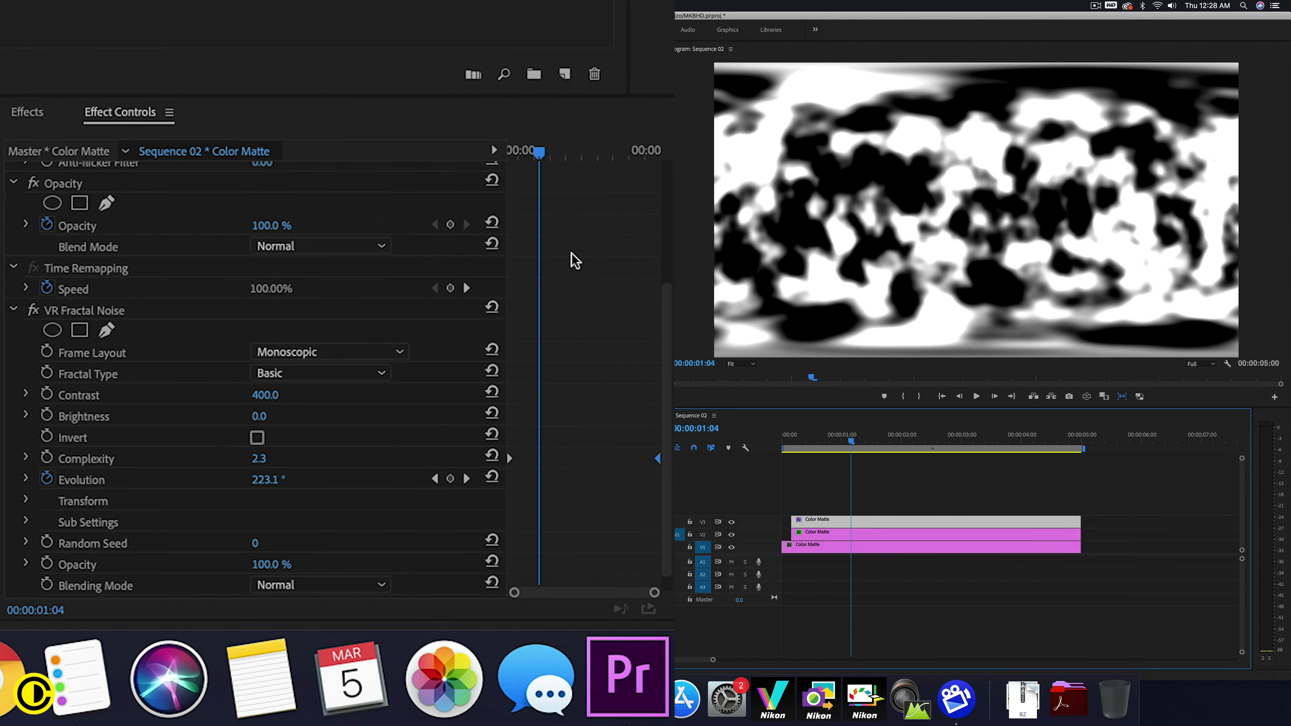
left_click_drag(273, 237, 286, 236)
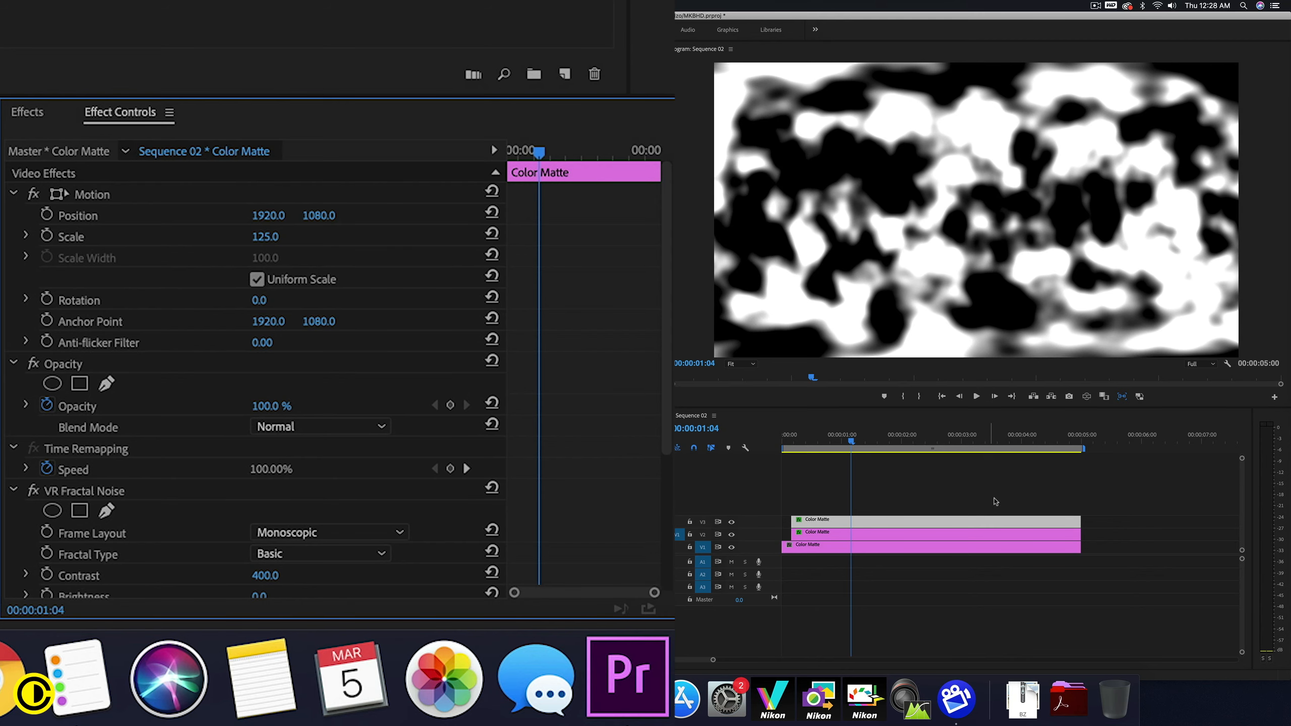
left_click_drag(792, 437, 1039, 442)
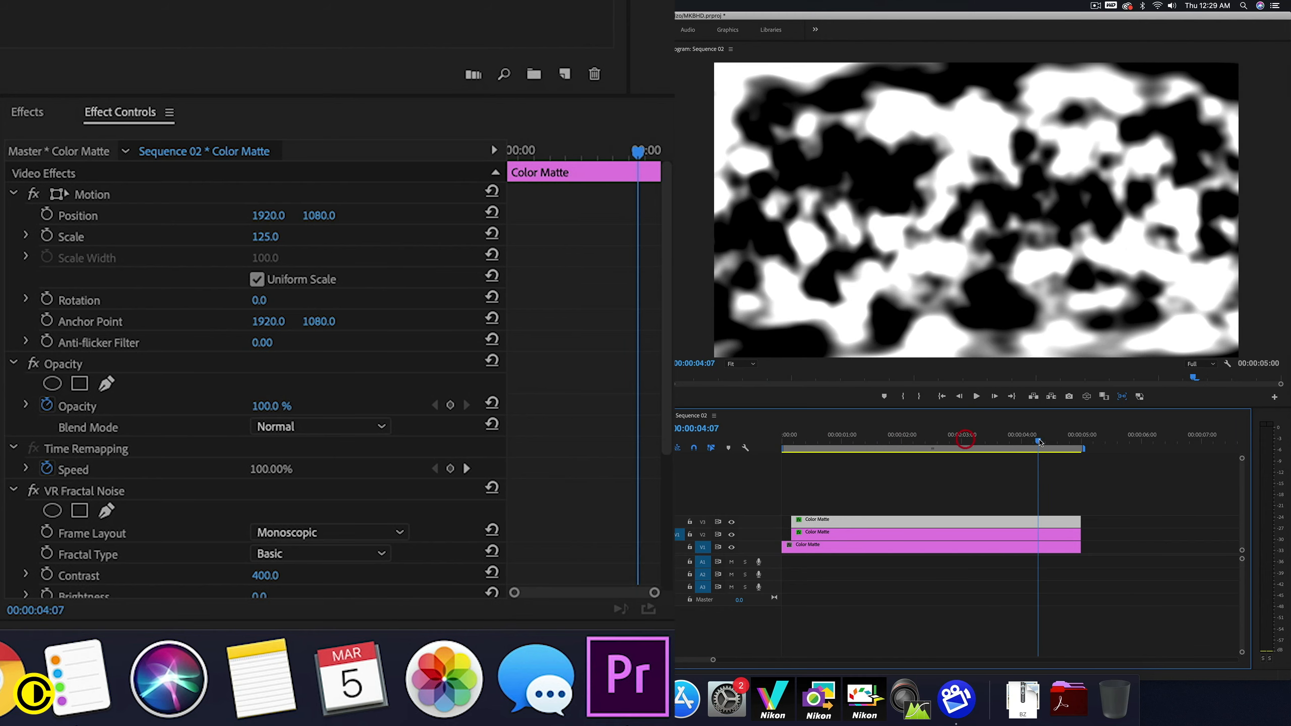
- Apply the Track Matte Key effect from the Keying effects to the dotted Color Matte on V2
left_click(23, 112)
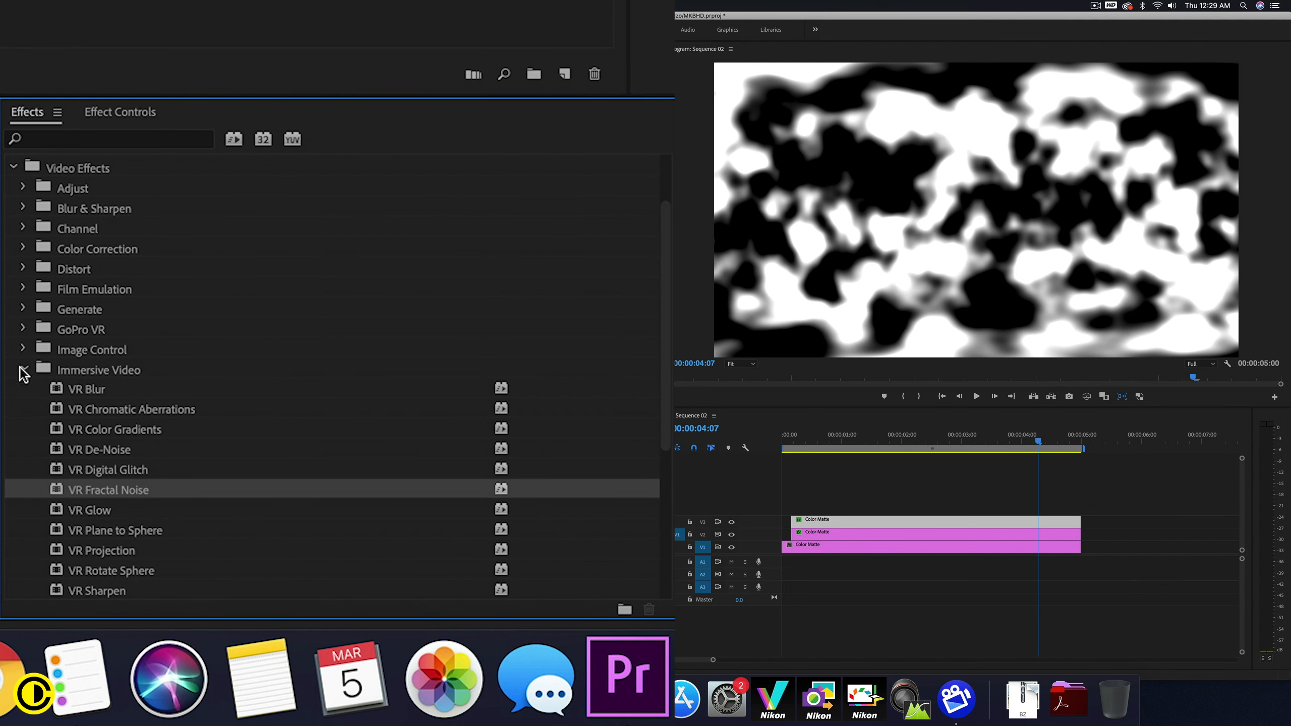
left_click(22, 369)
left_click(24, 390)
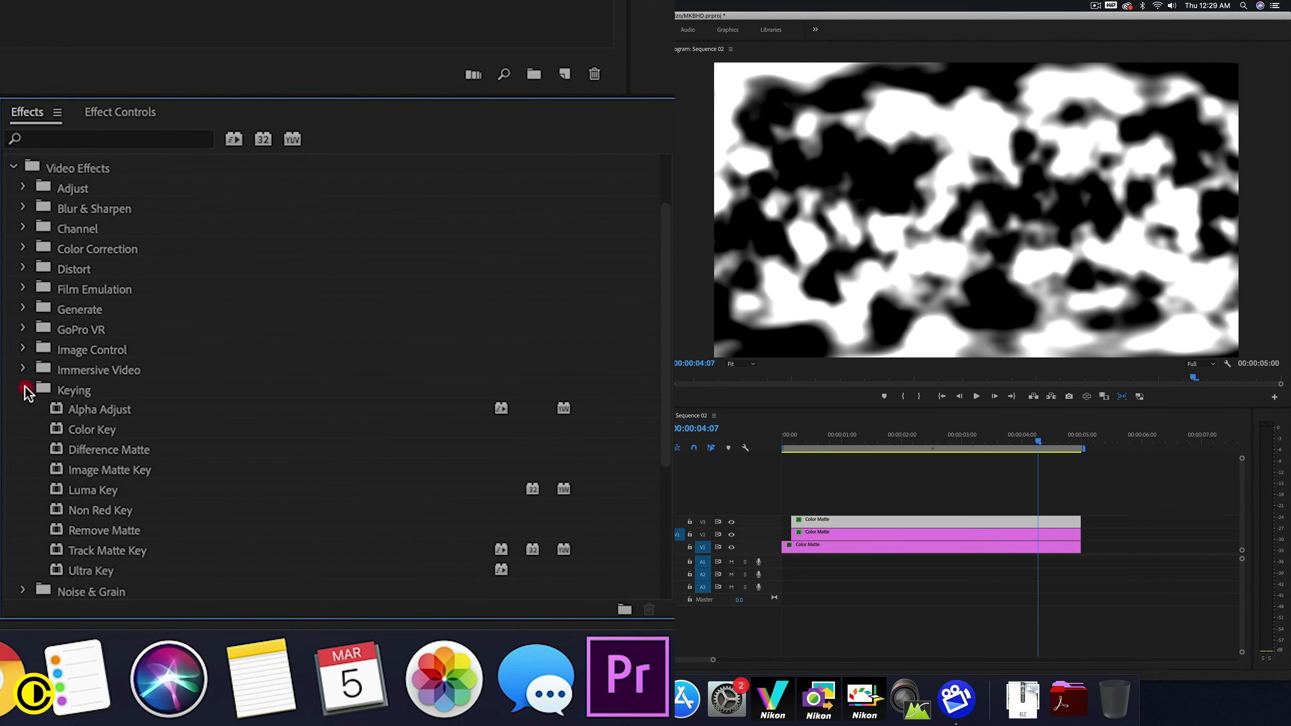
scroll(239, 447, "down", 1)
left_click_drag(127, 530, 857, 535)
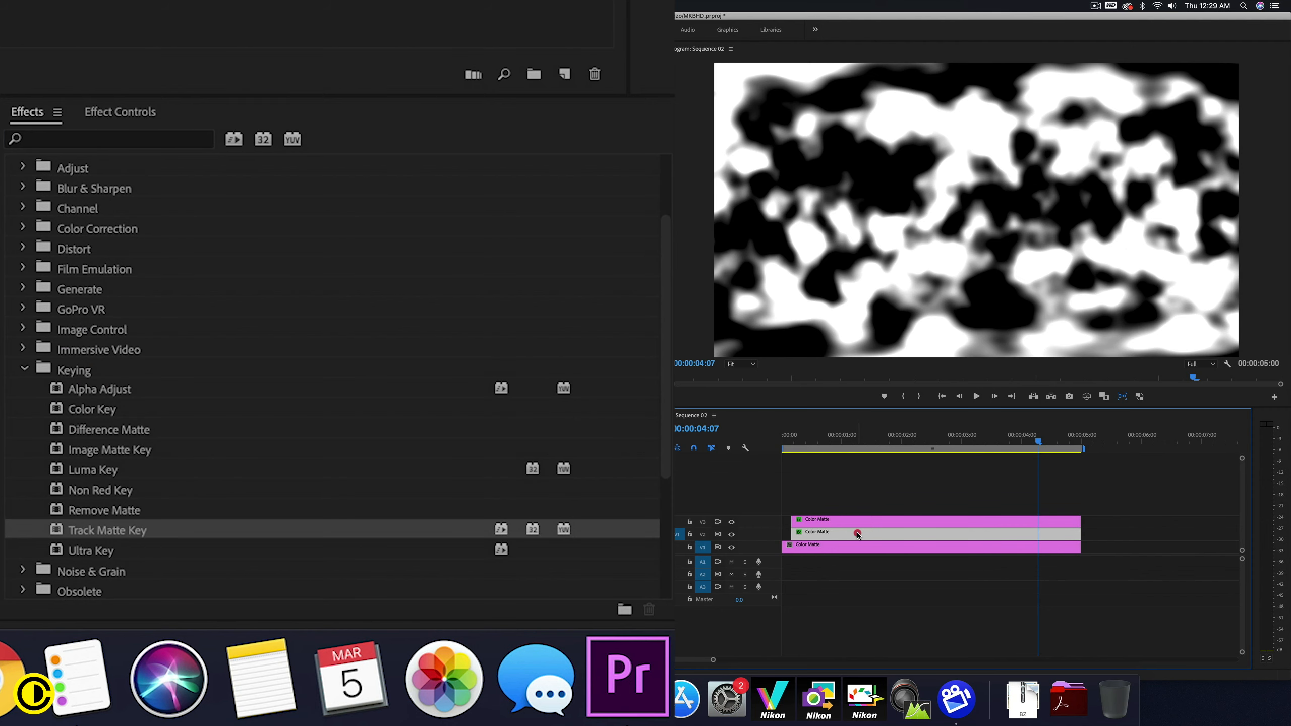
- Set the Track Matte Key to use Video 3 as its matte with Matte Luma compositing, and preview the dots
left_click(128, 111)
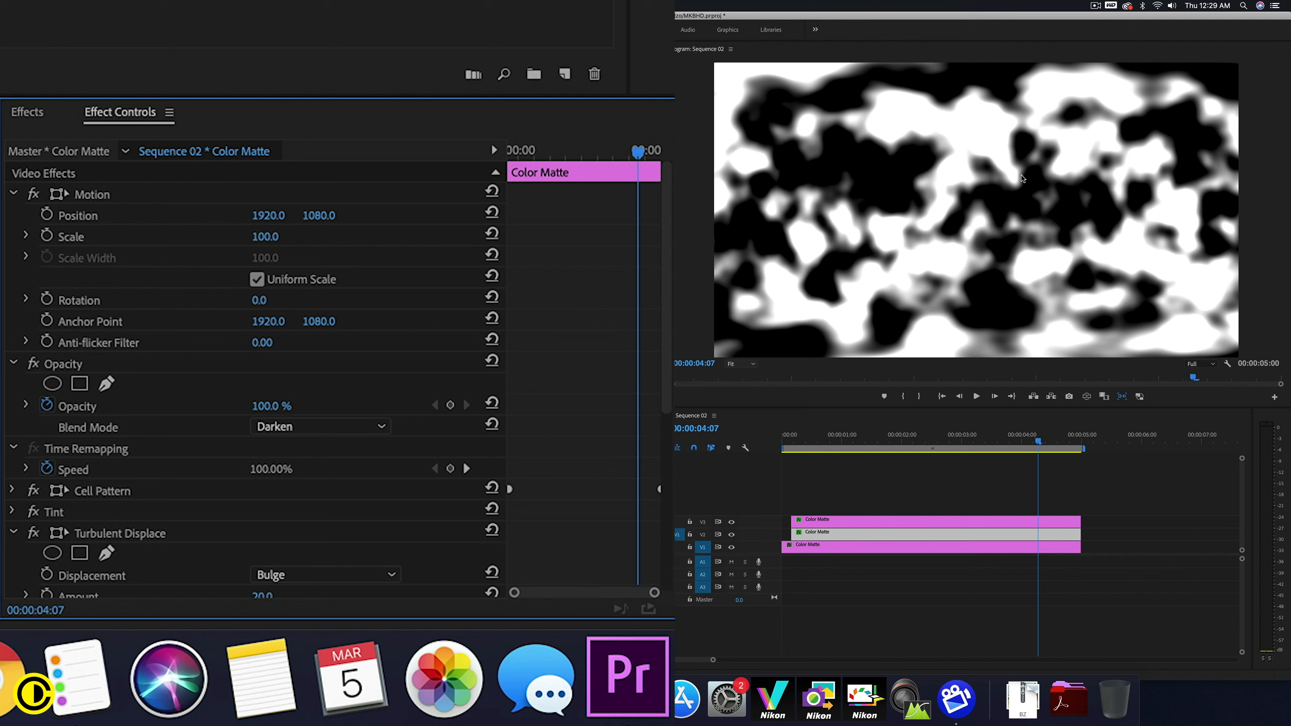
scroll(619, 439, "down", 6)
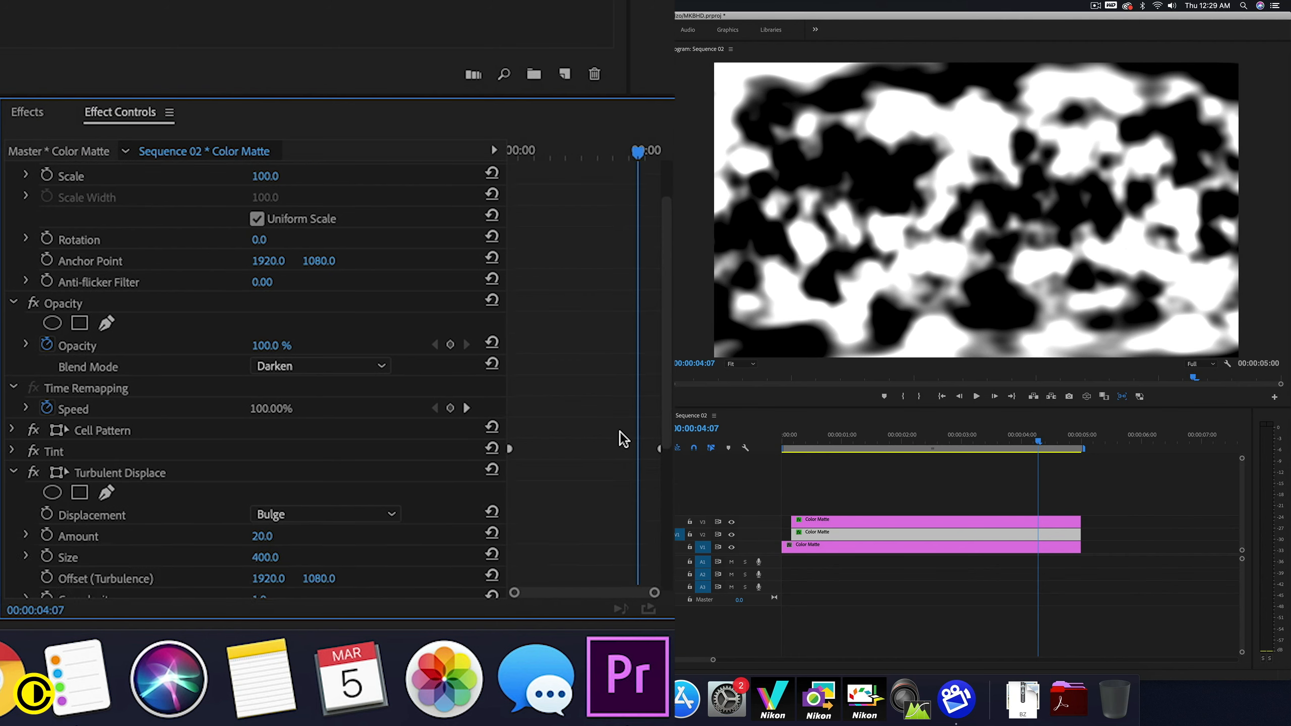
left_click(288, 544)
left_click(321, 589)
left_click(280, 530)
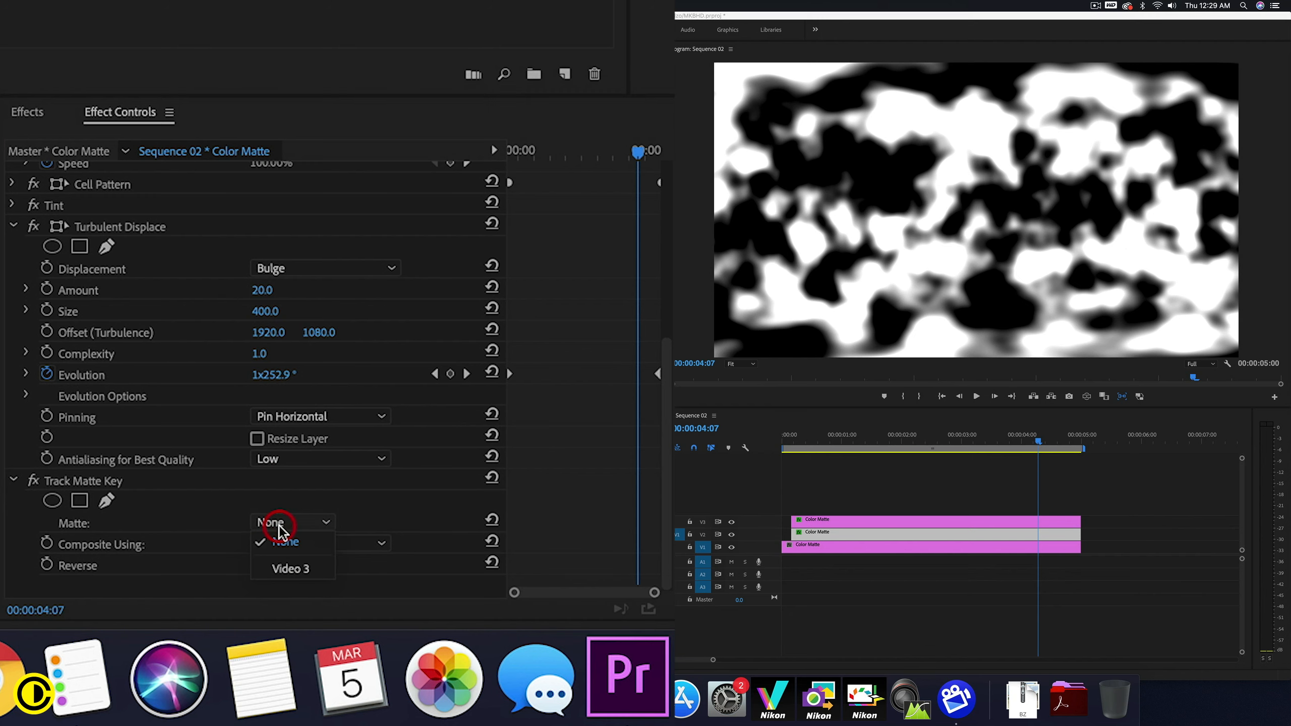
left_click(311, 569)
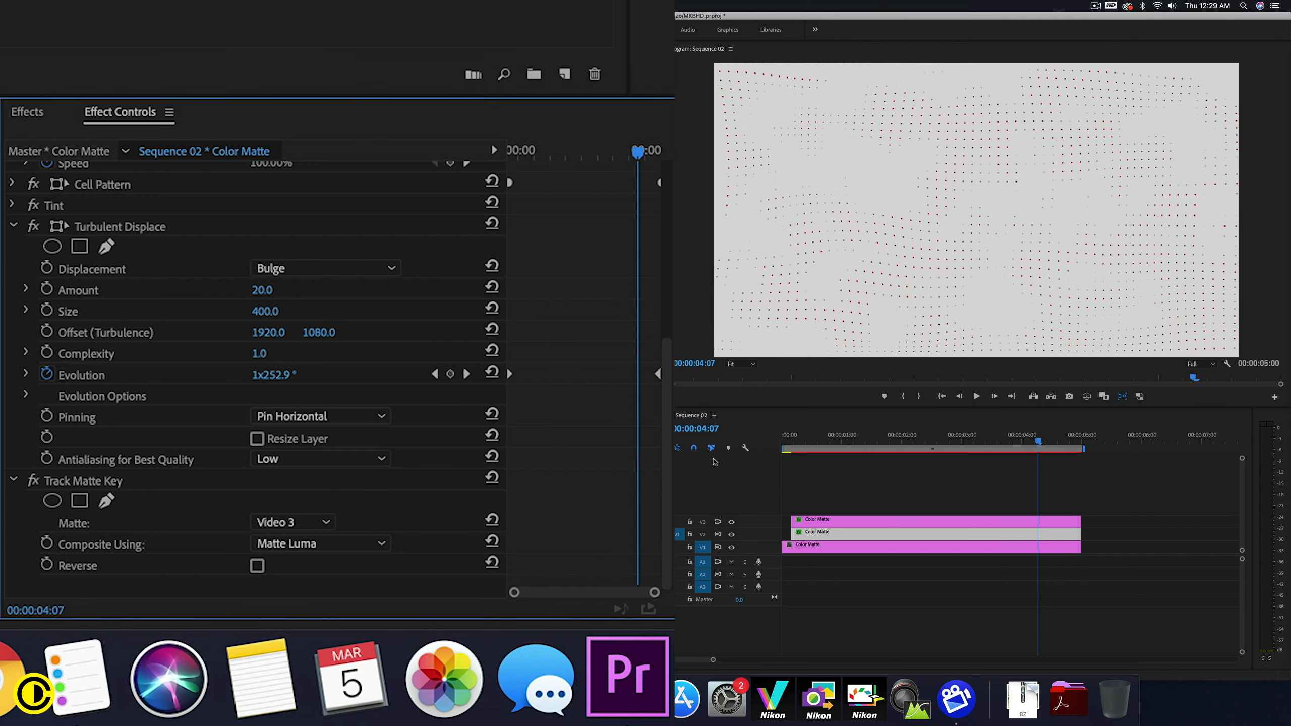
left_click_drag(793, 442, 1037, 432)
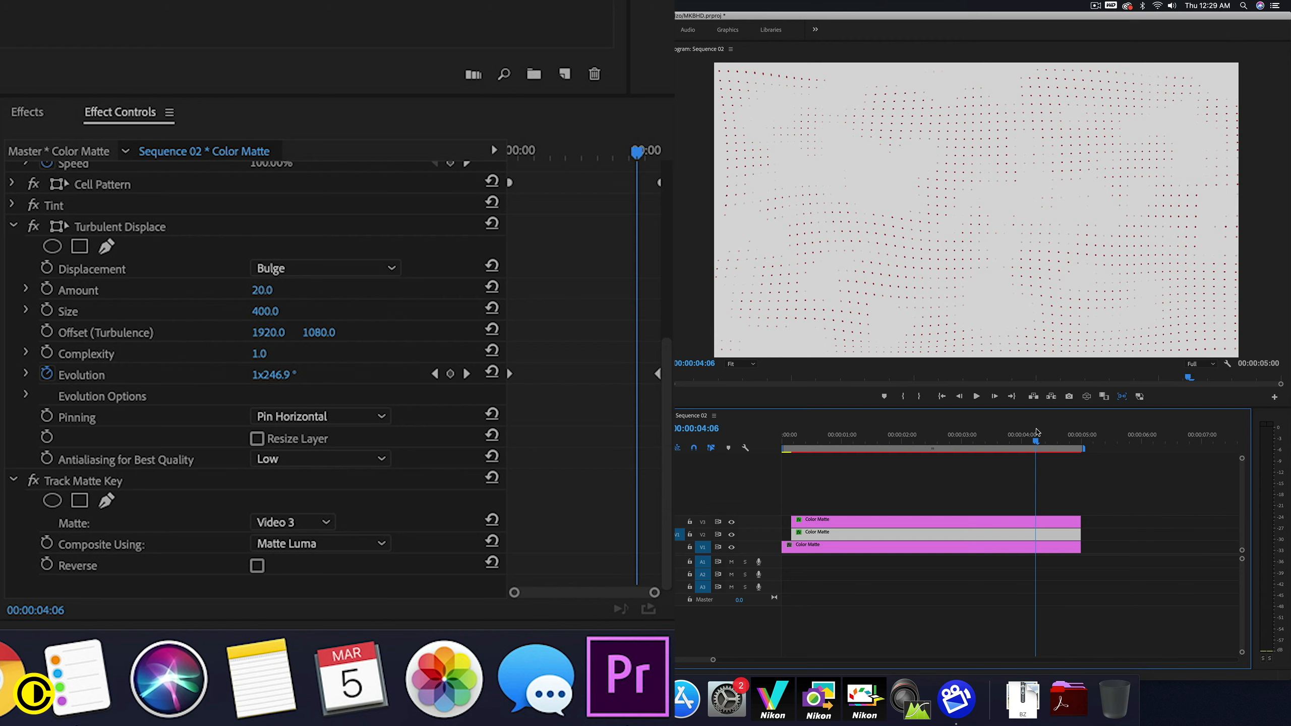
left_click_drag(790, 452, 852, 443)
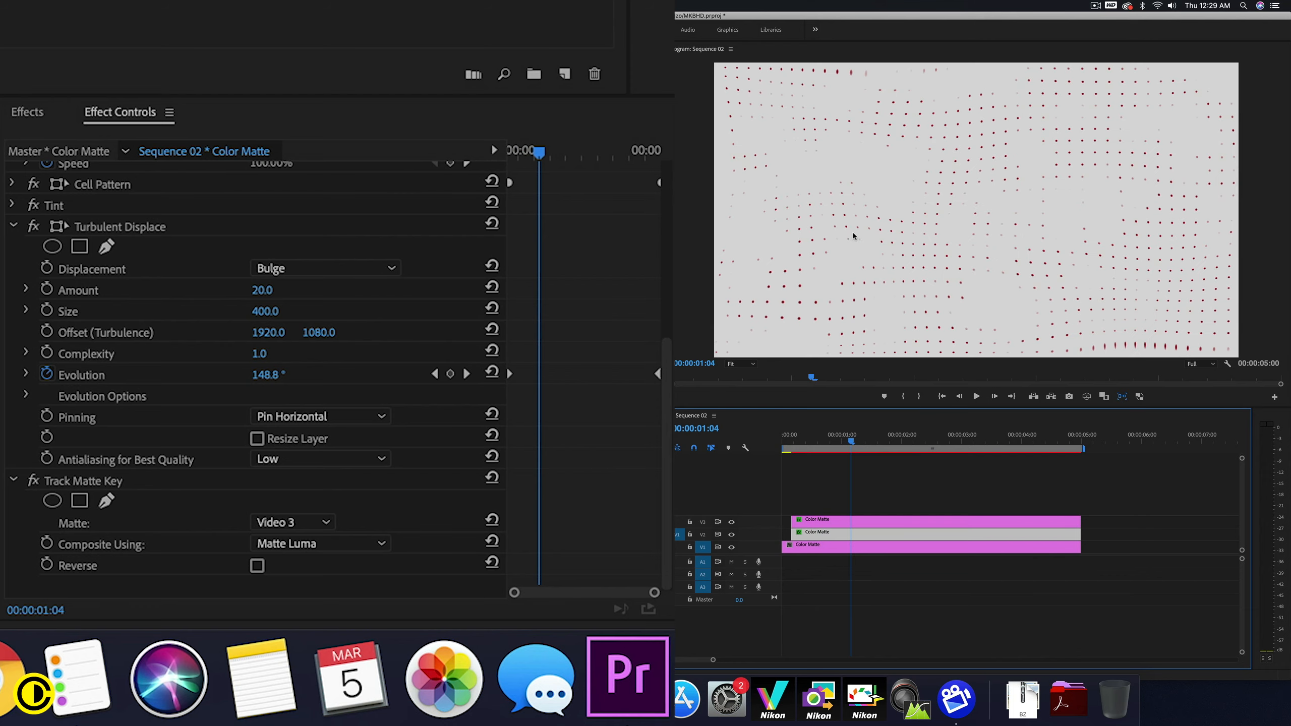
- Nest the fractal noise Color Matte clip on V3
left_click(818, 521)
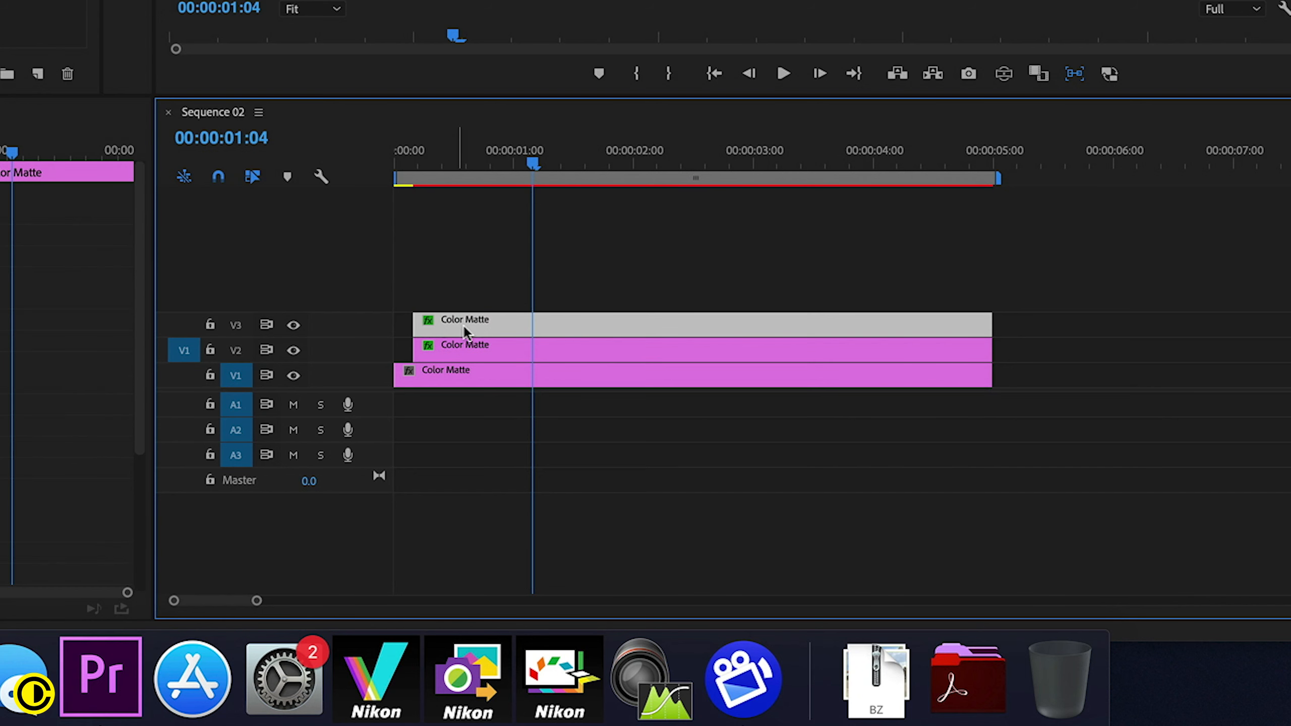
right_click(468, 325)
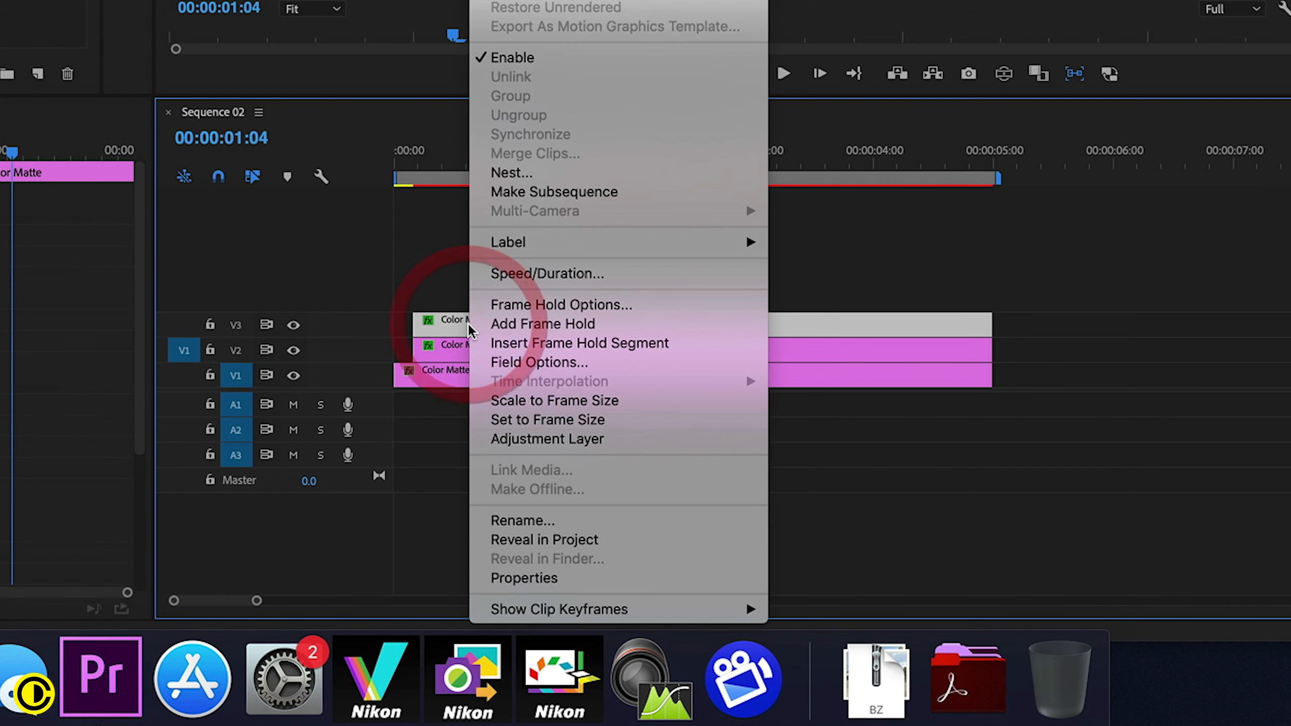
left_click(515, 175)
left_click(689, 358)
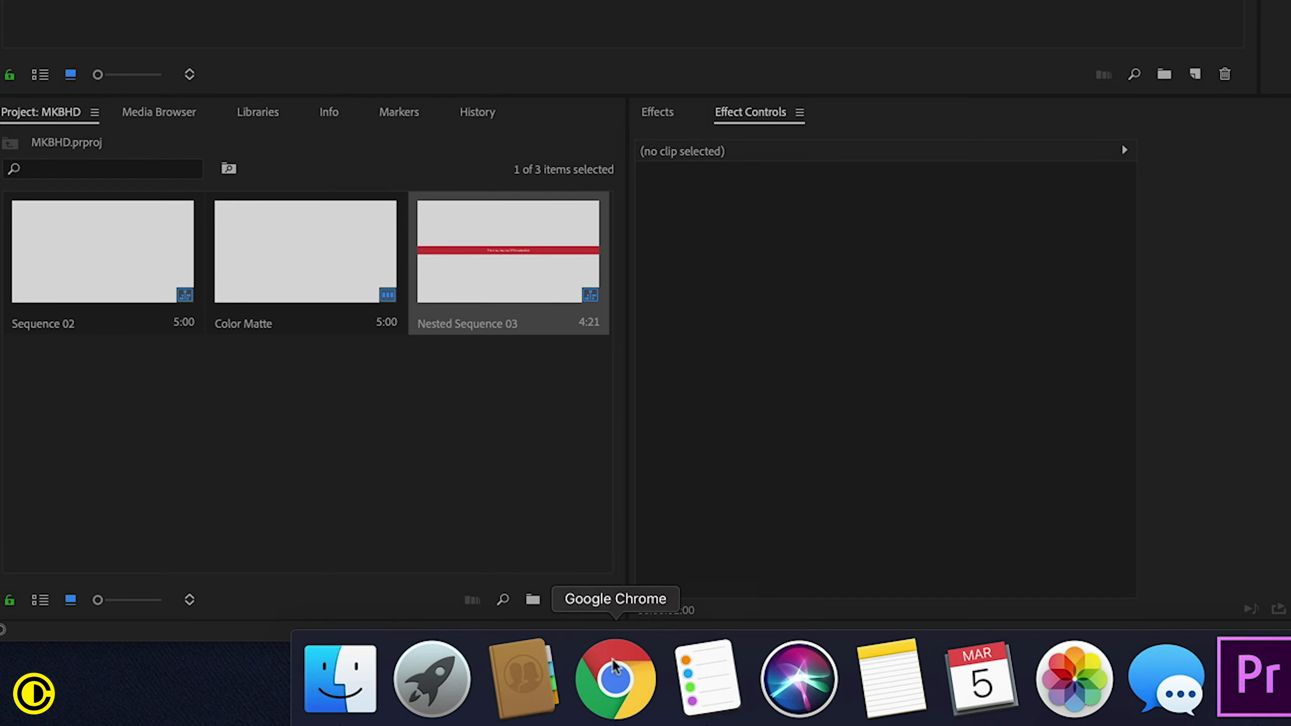
- Create a 3840 × 2160 Black Video at 25 fps and place it on V4 above the Color Matte in Nested Sequence 03
left_click(564, 600)
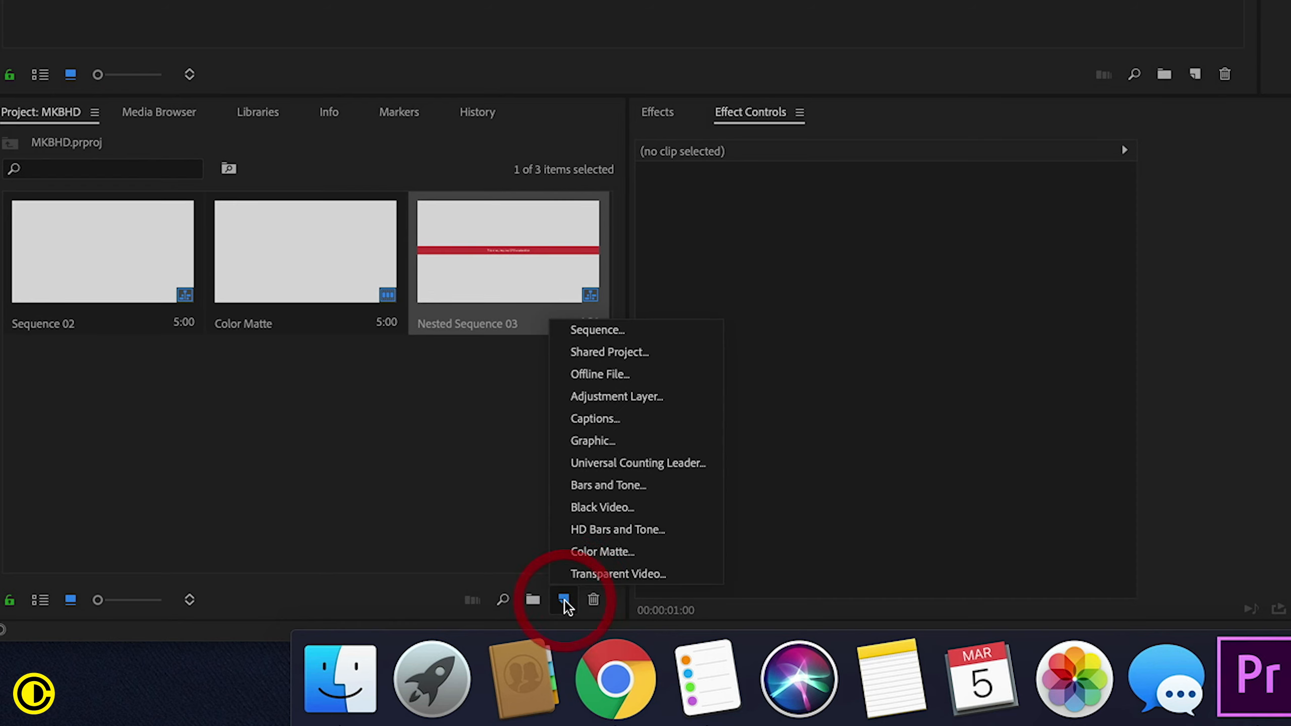
left_click(641, 506)
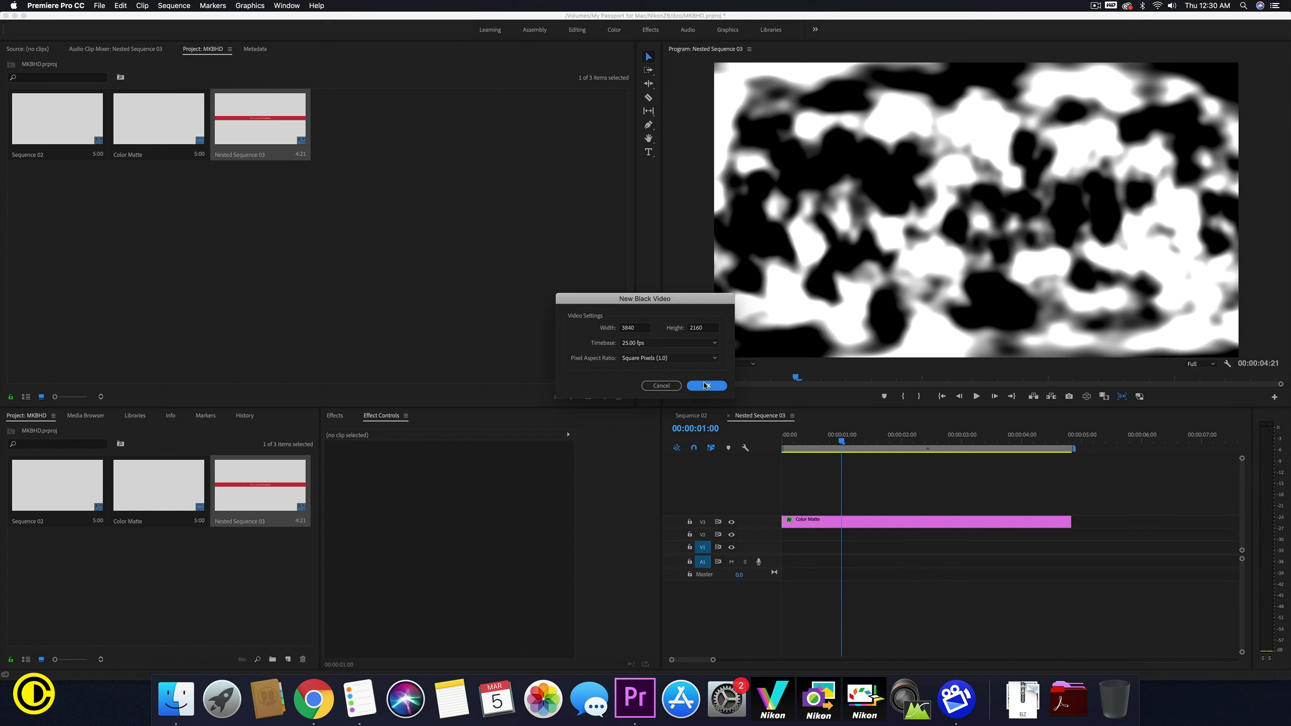
left_click(705, 384)
left_click_drag(256, 492, 770, 503)
left_click(854, 506)
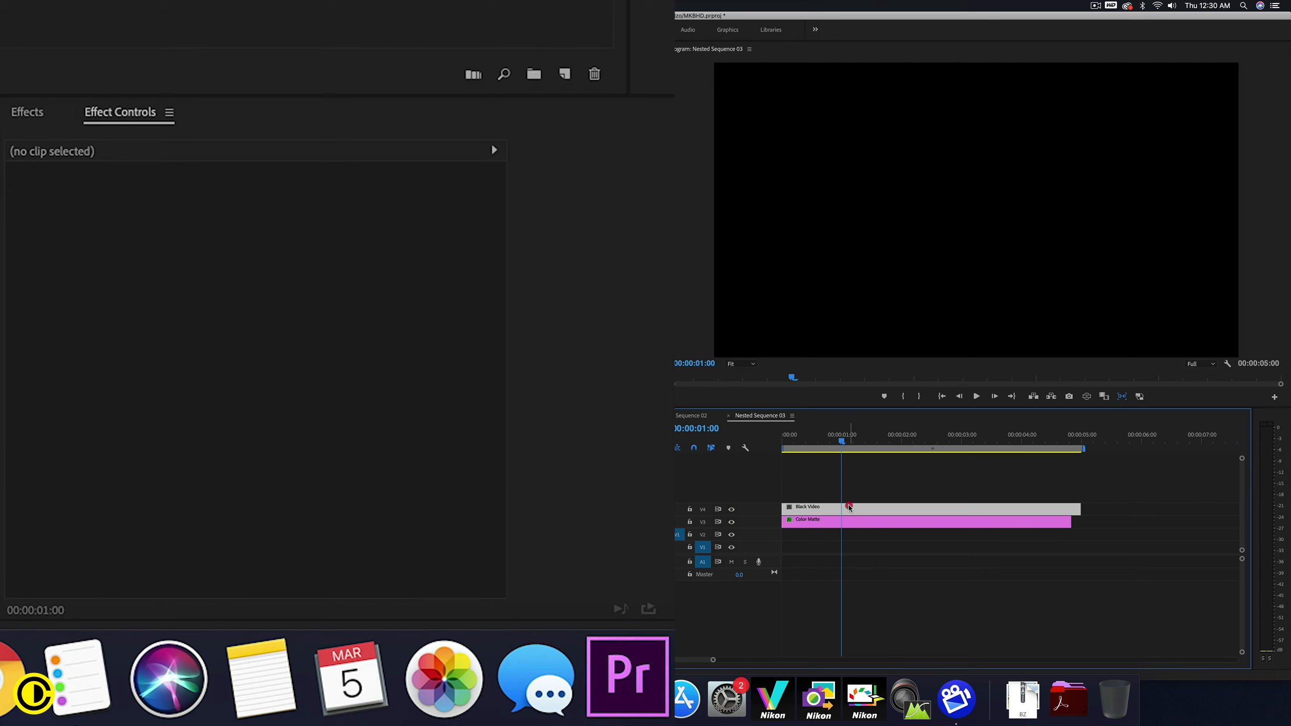
- Trim the Black Video clip on V4 to end at 00:00:01:00 and scrub across its end
left_click_drag(1084, 507, 891, 508)
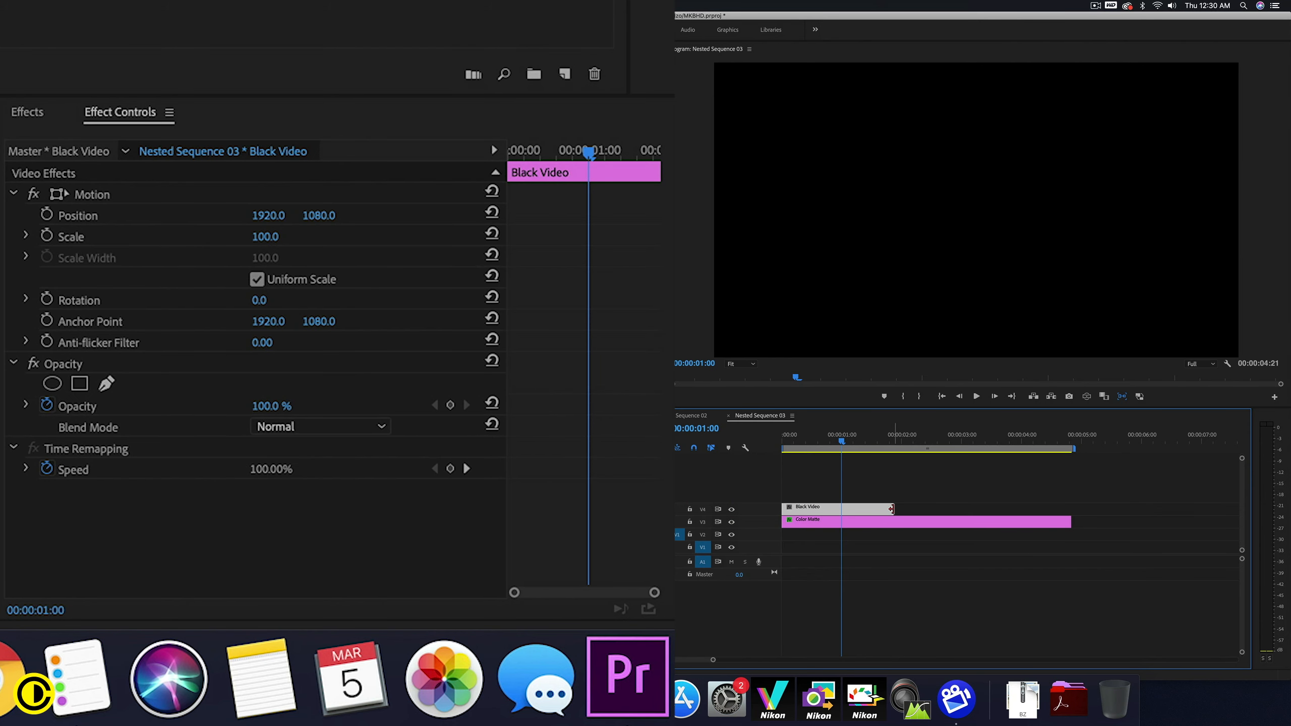
left_click_drag(846, 446, 843, 446)
left_click_drag(894, 505, 840, 504)
left_click(796, 511)
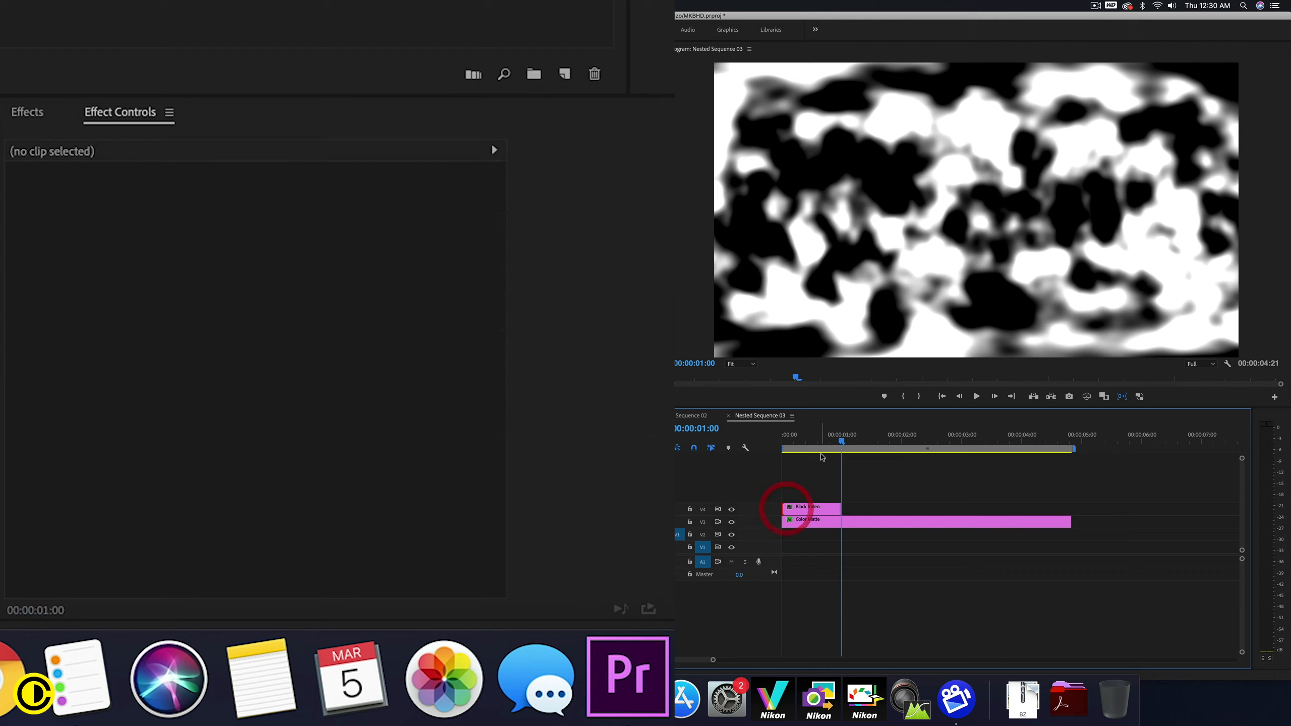
left_click(821, 447)
mouse_move(821, 447)
left_mouse_down()
mouse_move(842, 446)
mouse_move(787, 444)
mouse_move(841, 440)
left_mouse_up()
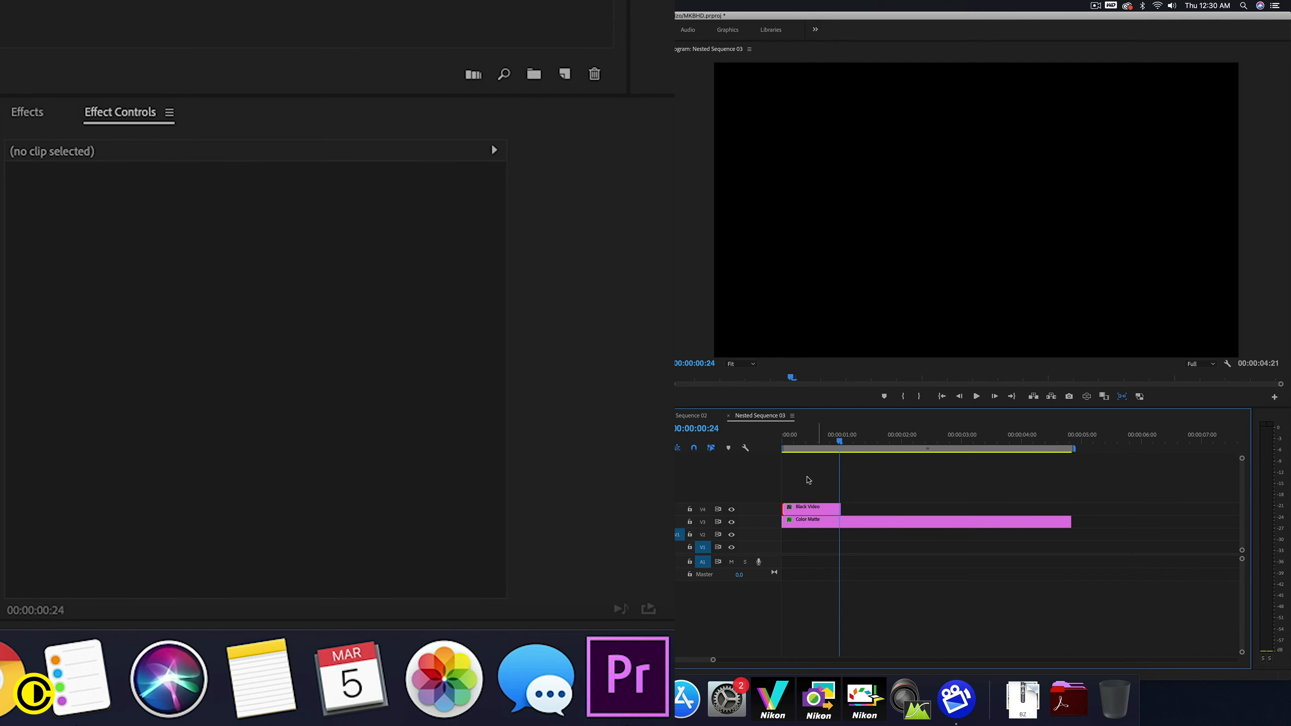
- Apply the Circle effect from the Generate effects to the Black Video clip on V4
left_click(805, 508)
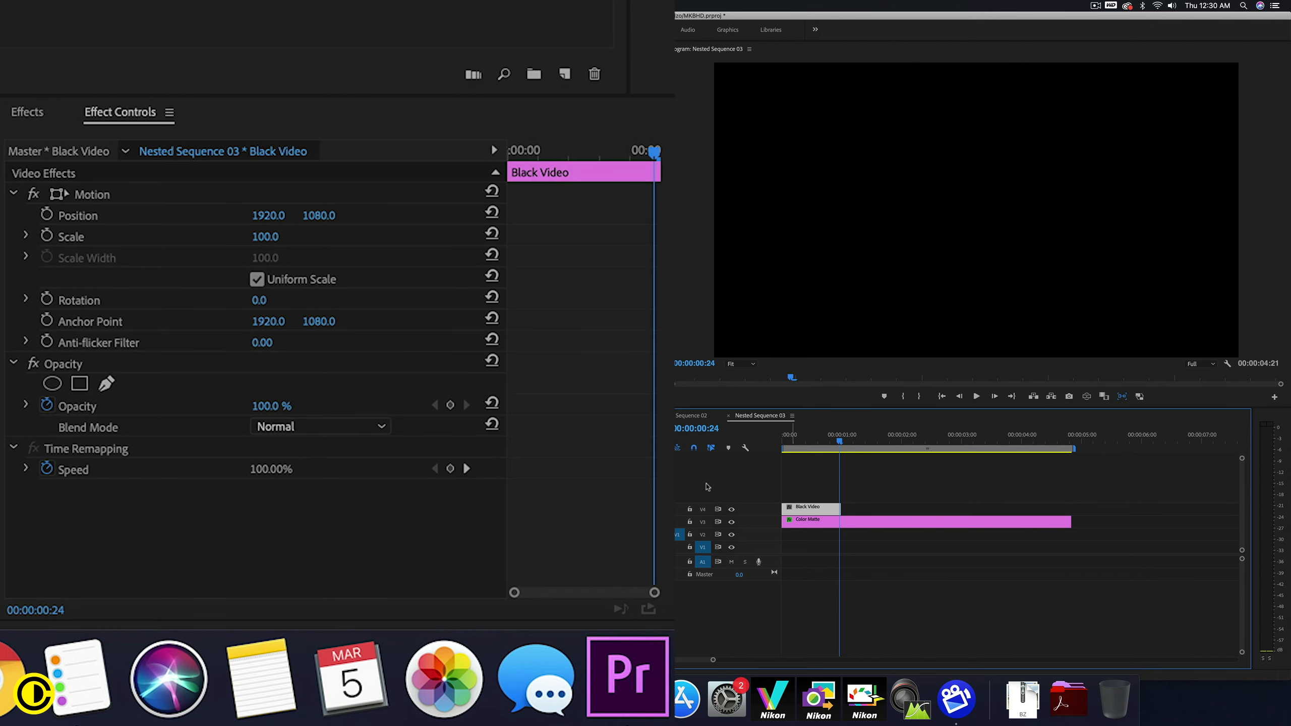
left_click(28, 112)
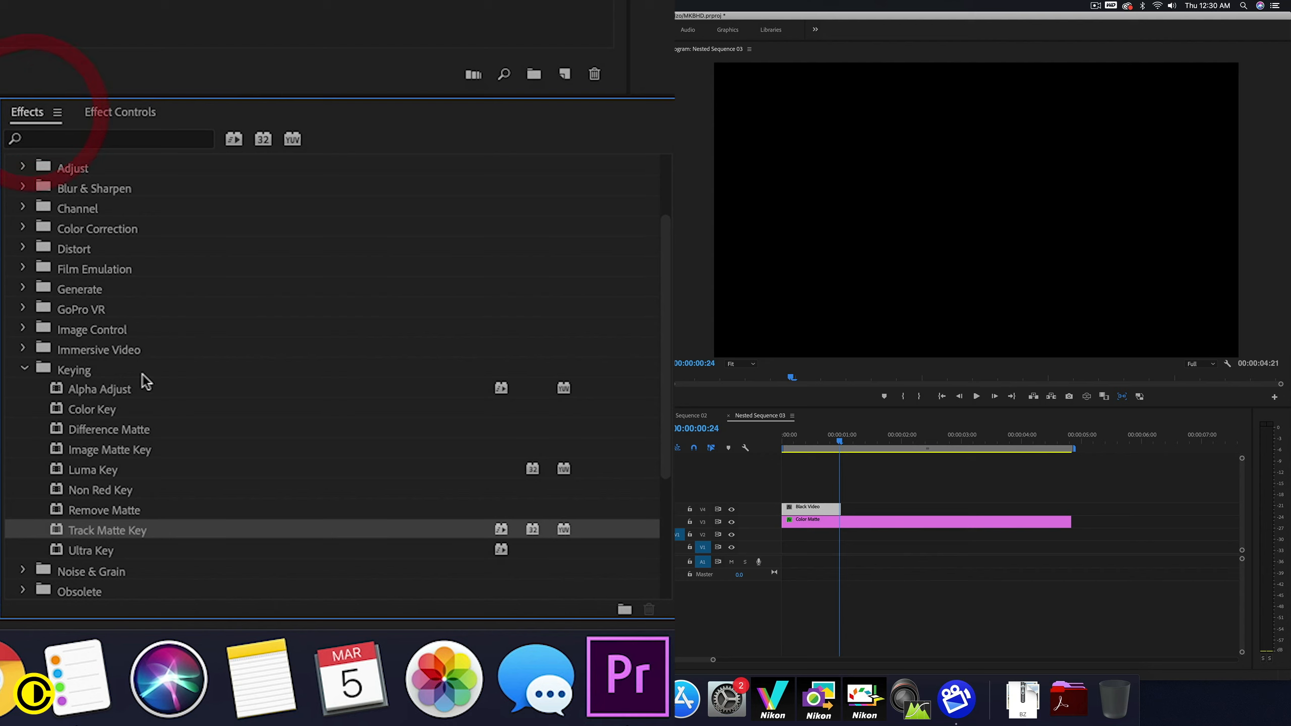
double_click(33, 373)
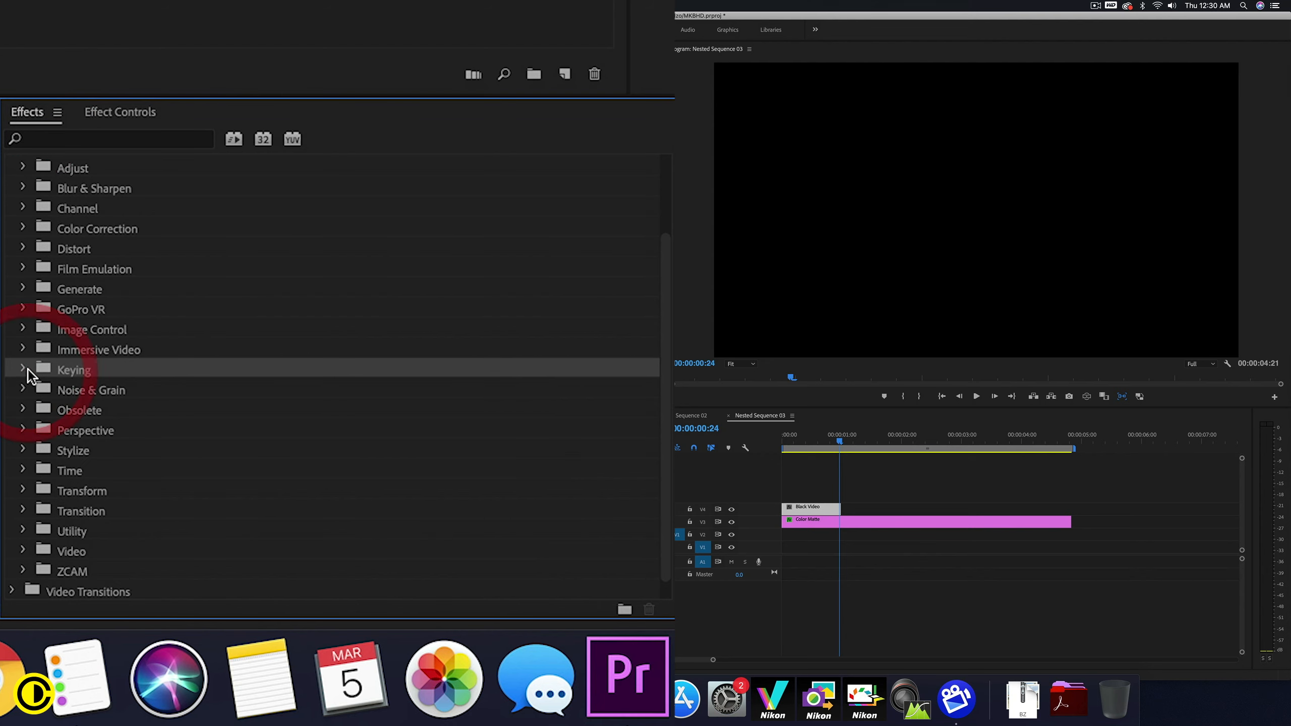
left_click(23, 308)
left_click(22, 308)
left_click(24, 288)
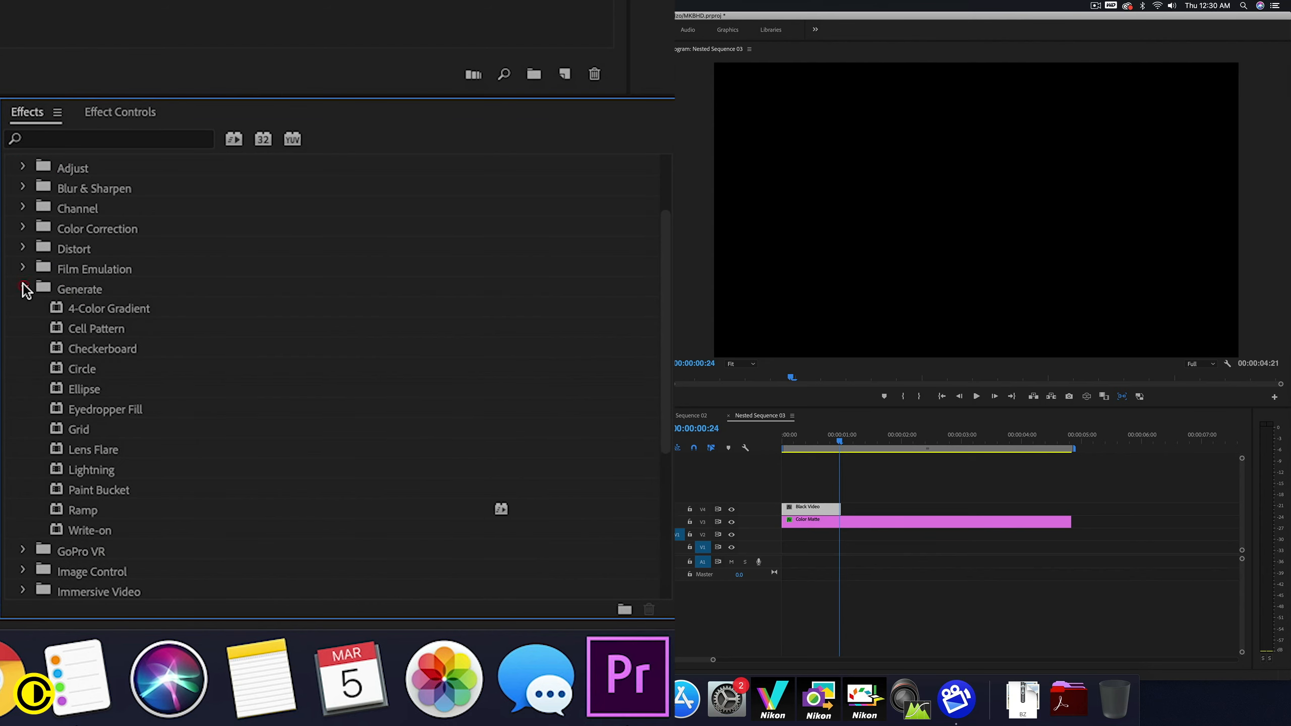
left_click_drag(70, 365, 346, 370)
left_click_drag(718, 525, 802, 507)
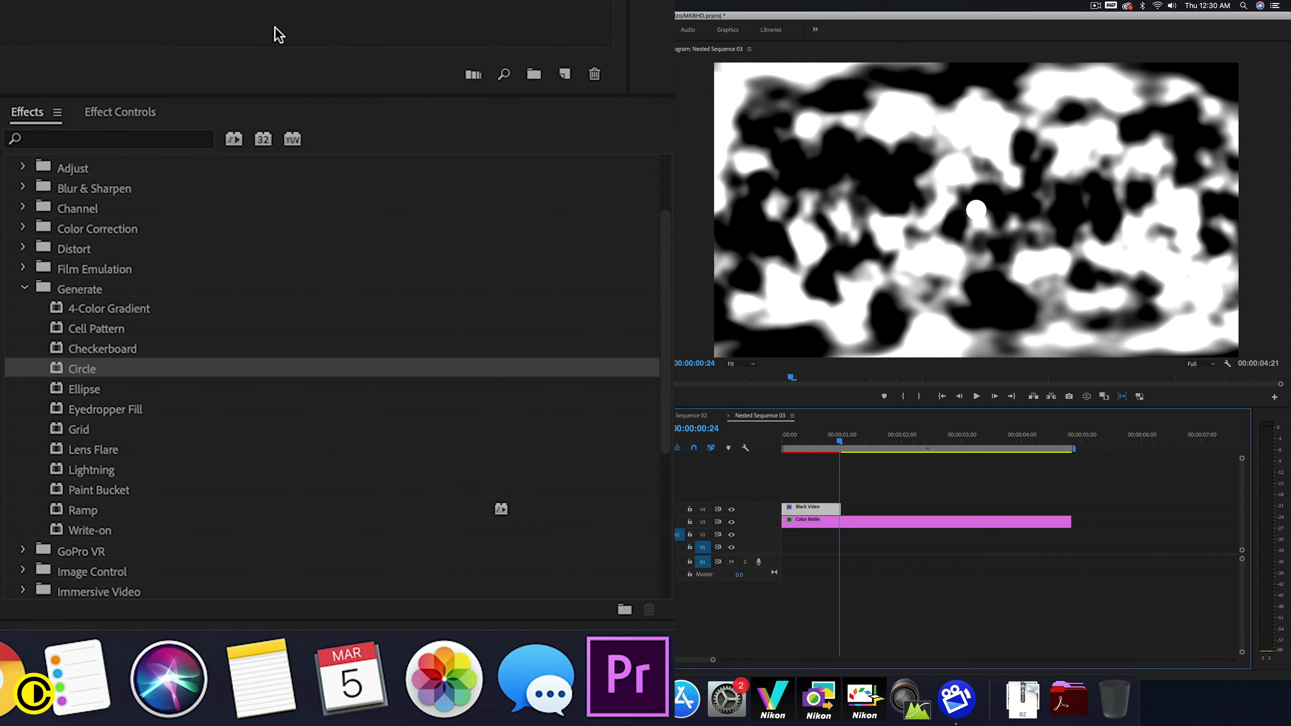
- Set the Circle effect's Blending Mode to Stencil Alpha and enable Invert Circle
left_click(129, 118)
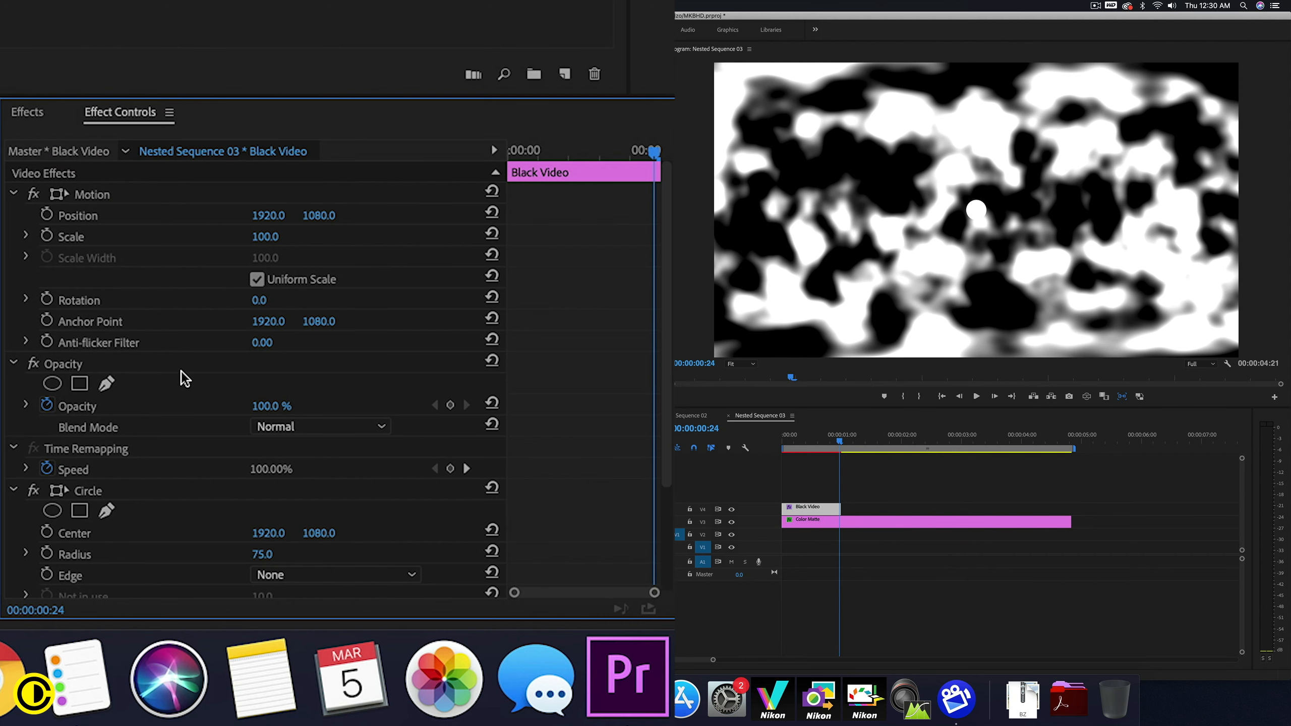
scroll(182, 386, "down", 3)
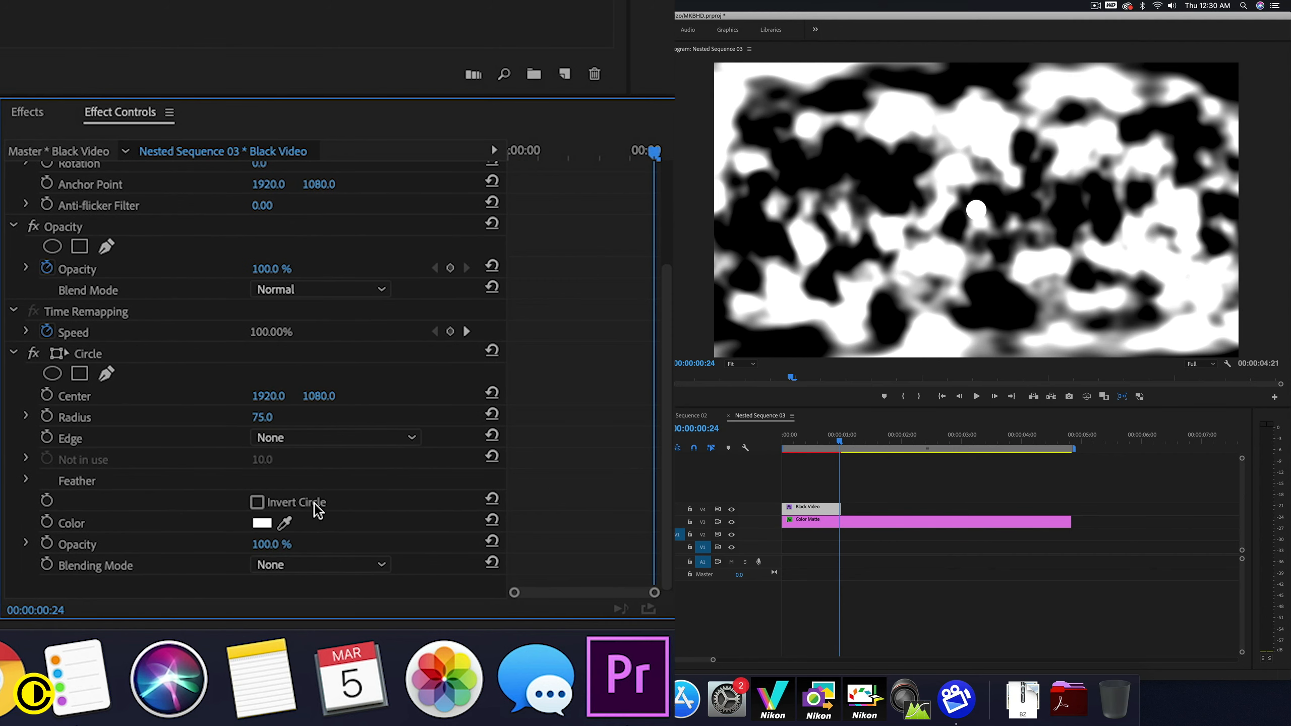
left_click(319, 565)
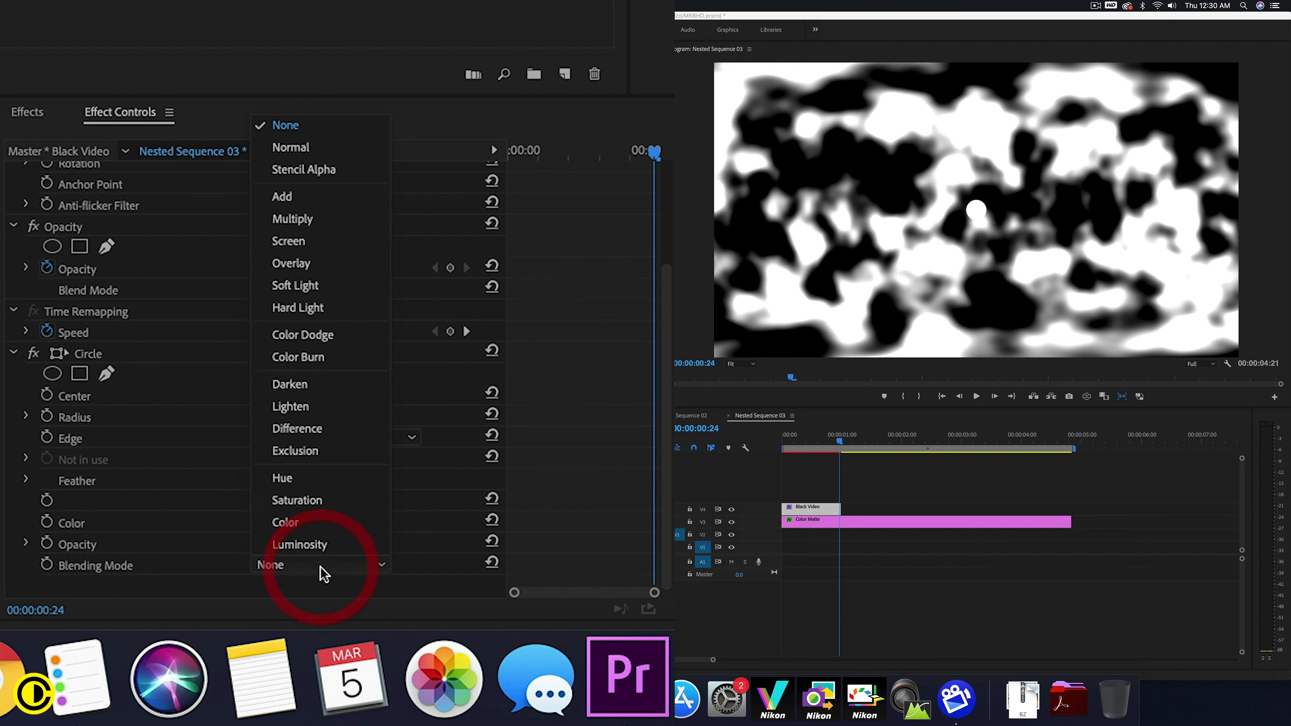
left_click(335, 164)
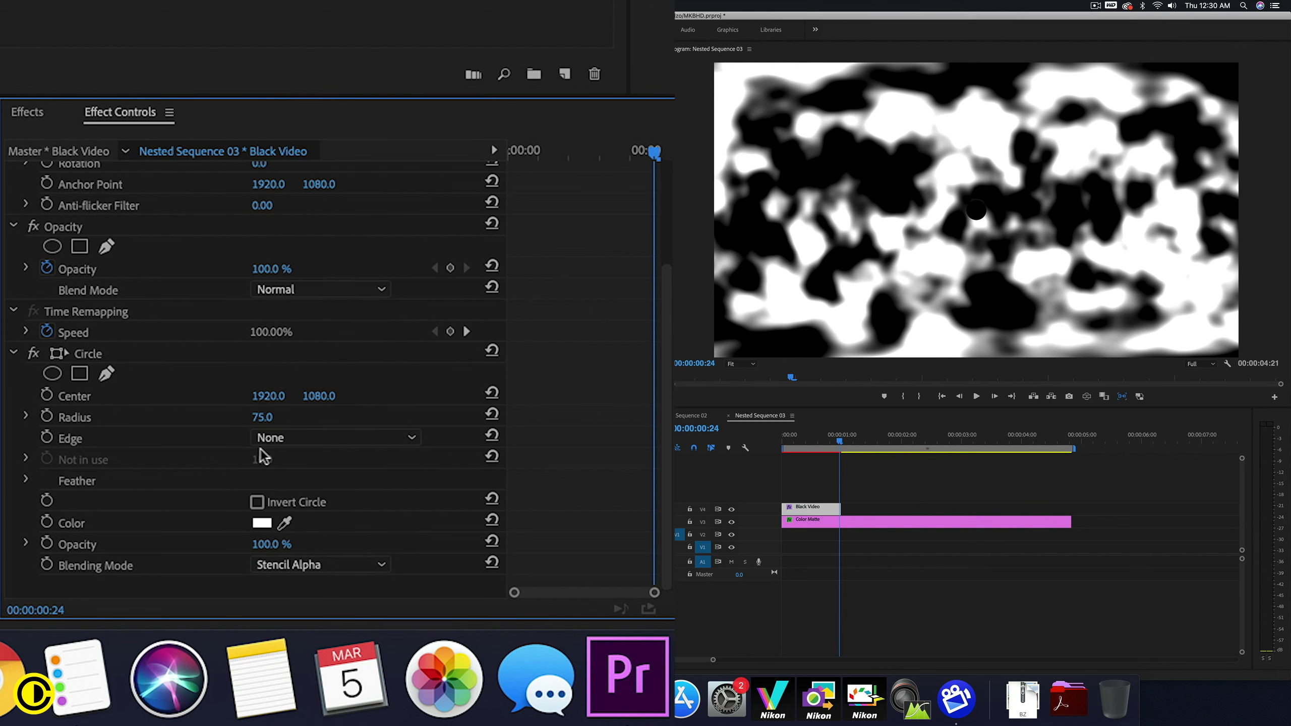
left_click(292, 499)
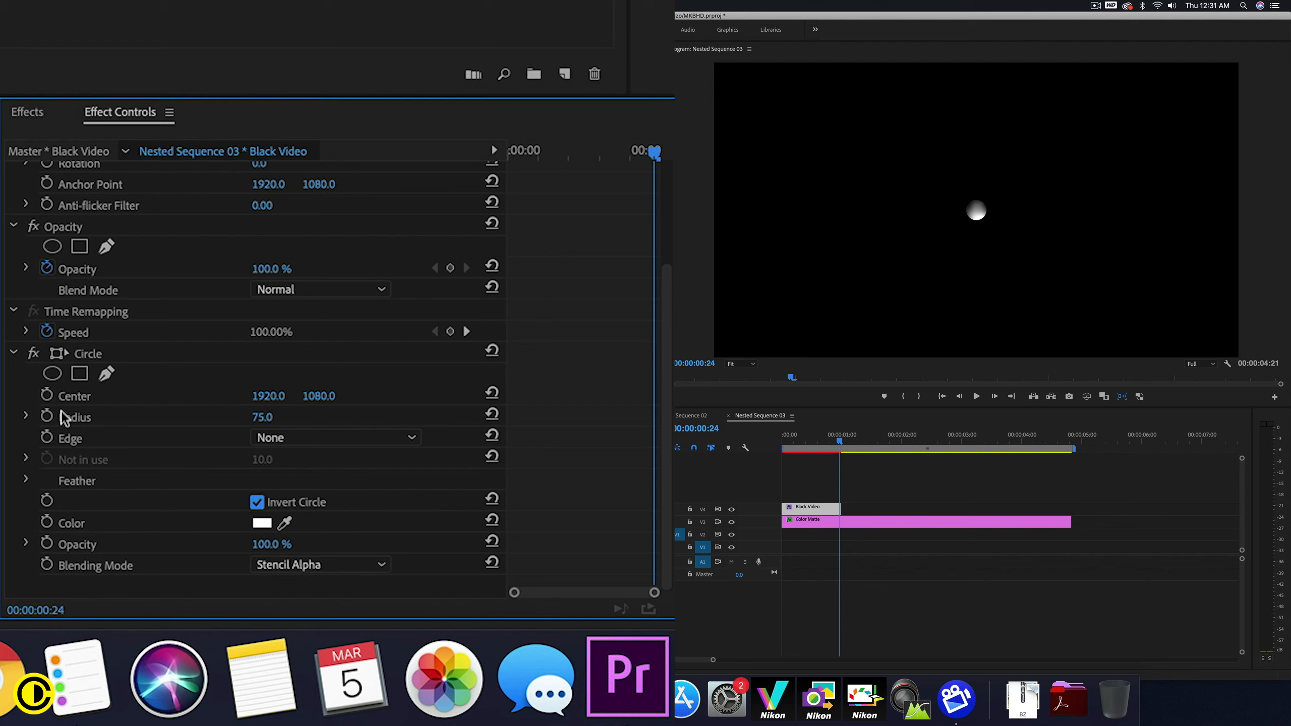
- Keyframe the Circle's Radius from 0 at the start of the Black Video clip to 2210 at its end
left_click(47, 416)
left_click(277, 413)
type("0")
key("Return")
left_click_drag(654, 417, 375, 416)
left_click(274, 416)
left_click(260, 416)
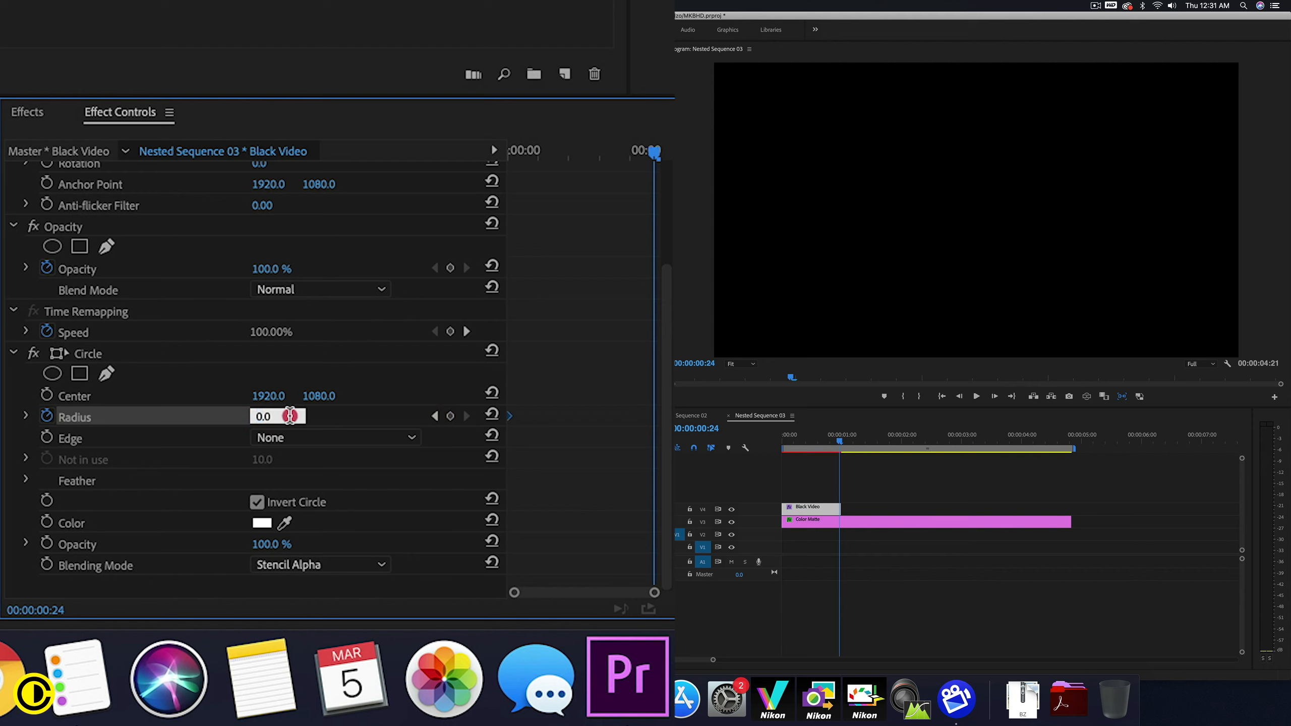
type("123")
key("Return")
left_click_drag(265, 417, 566, 416)
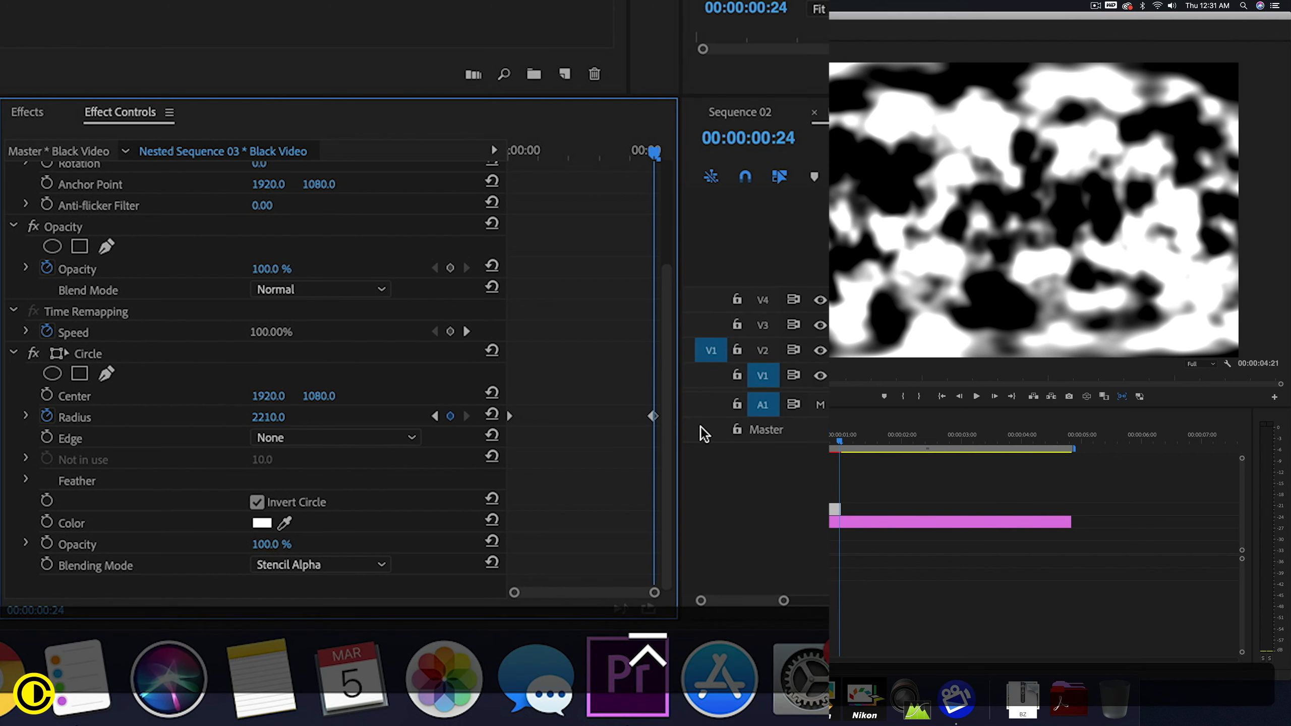
- Nudge the last Radius keyframe to the clip's very end, set both keyframes to Bezier, and preview the circle reveal
left_click_drag(652, 417, 660, 417)
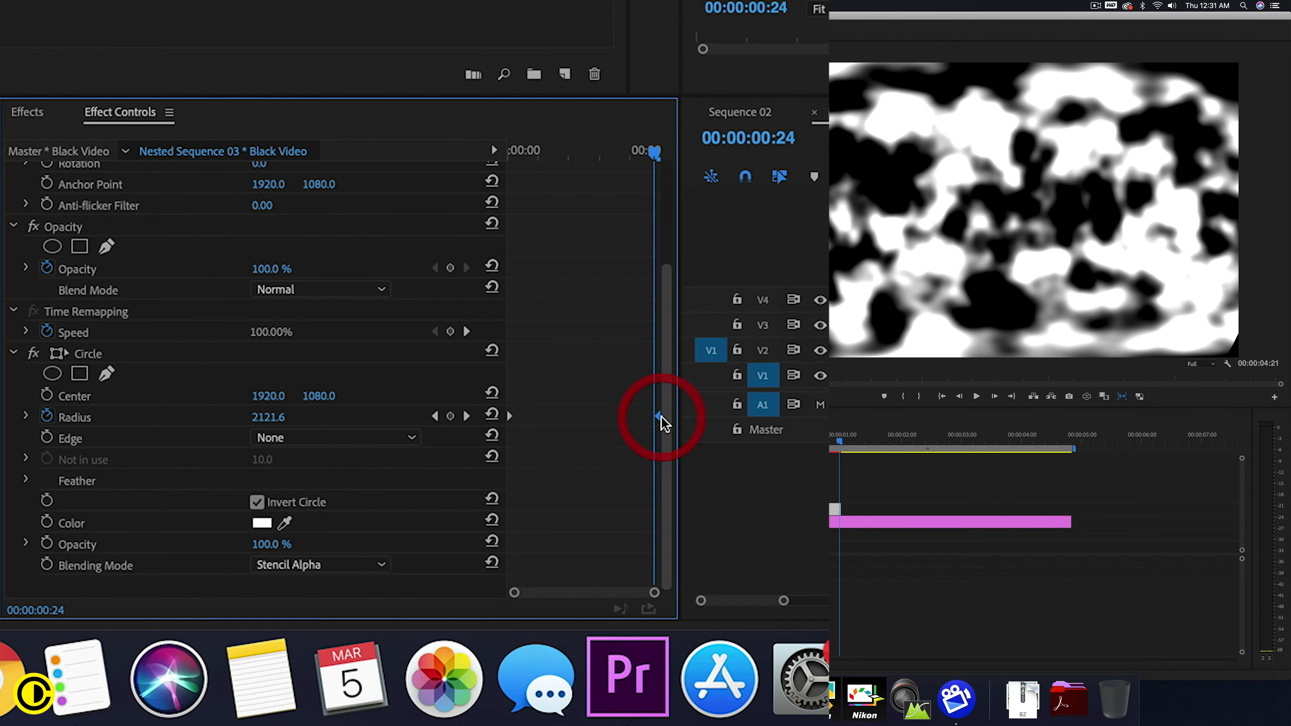
right_click(660, 418)
left_click(695, 496)
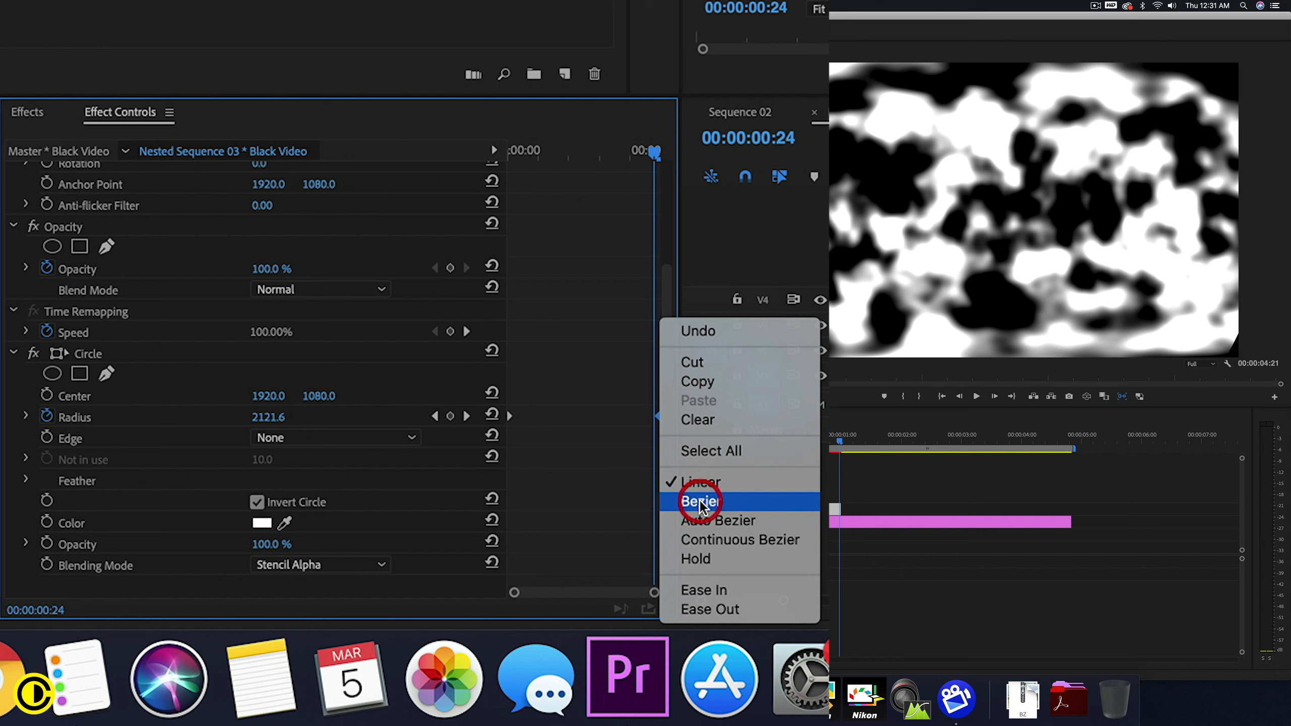
right_click(511, 417)
left_click(566, 488)
left_click(568, 501)
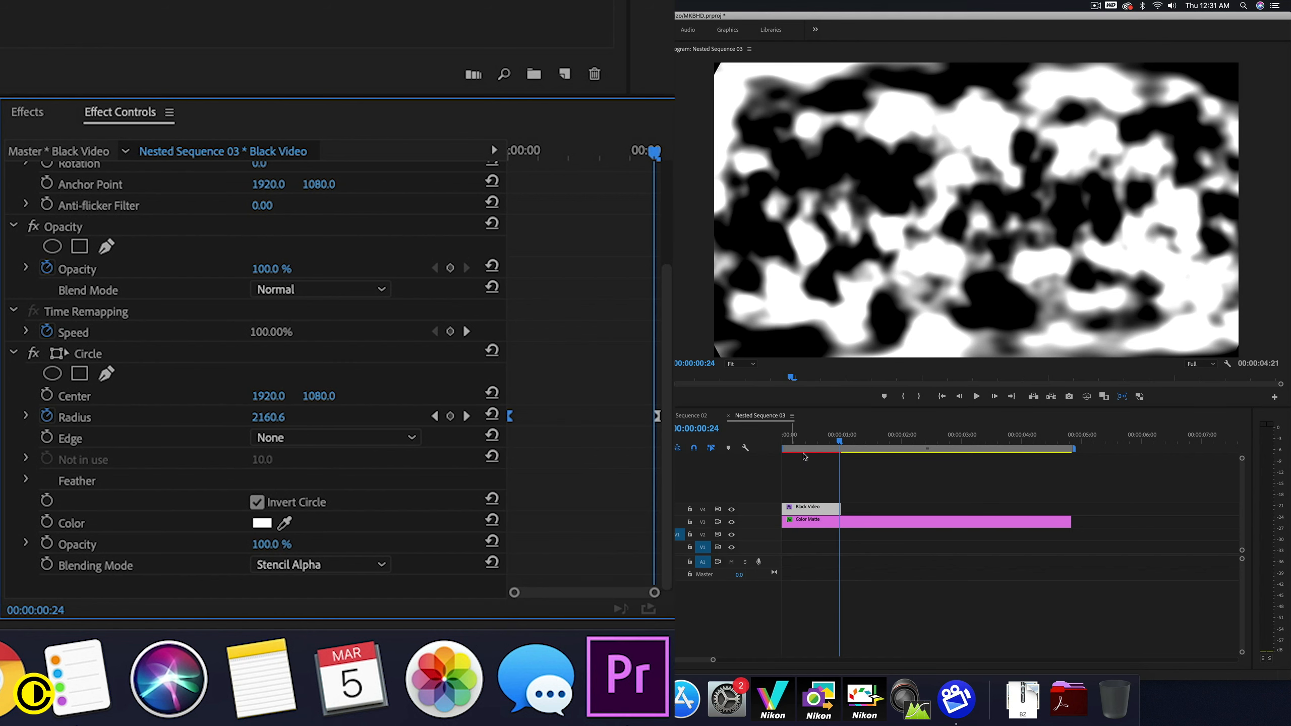
left_click(776, 443)
left_click_drag(780, 444, 850, 439)
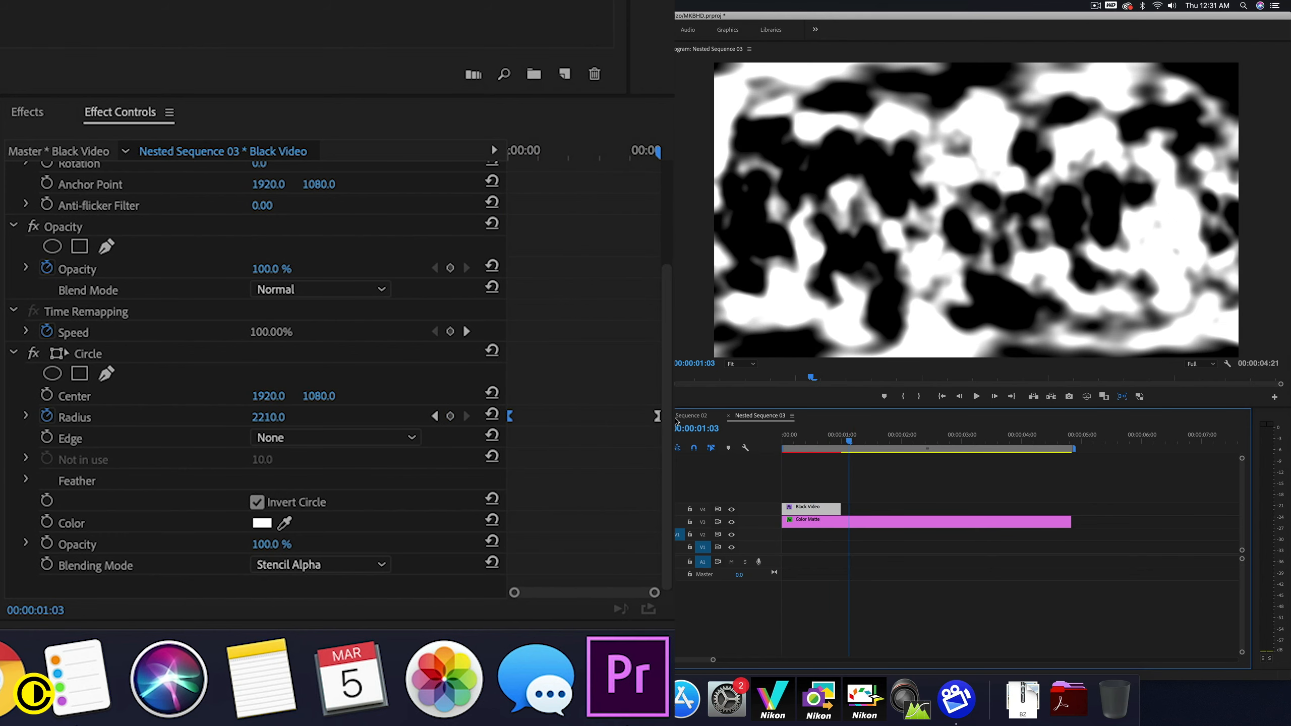
- In Sequence 02 at 00:00:00:04, draw a circle with the Ellipse Tool and move it to the frame's center
left_click(690, 416)
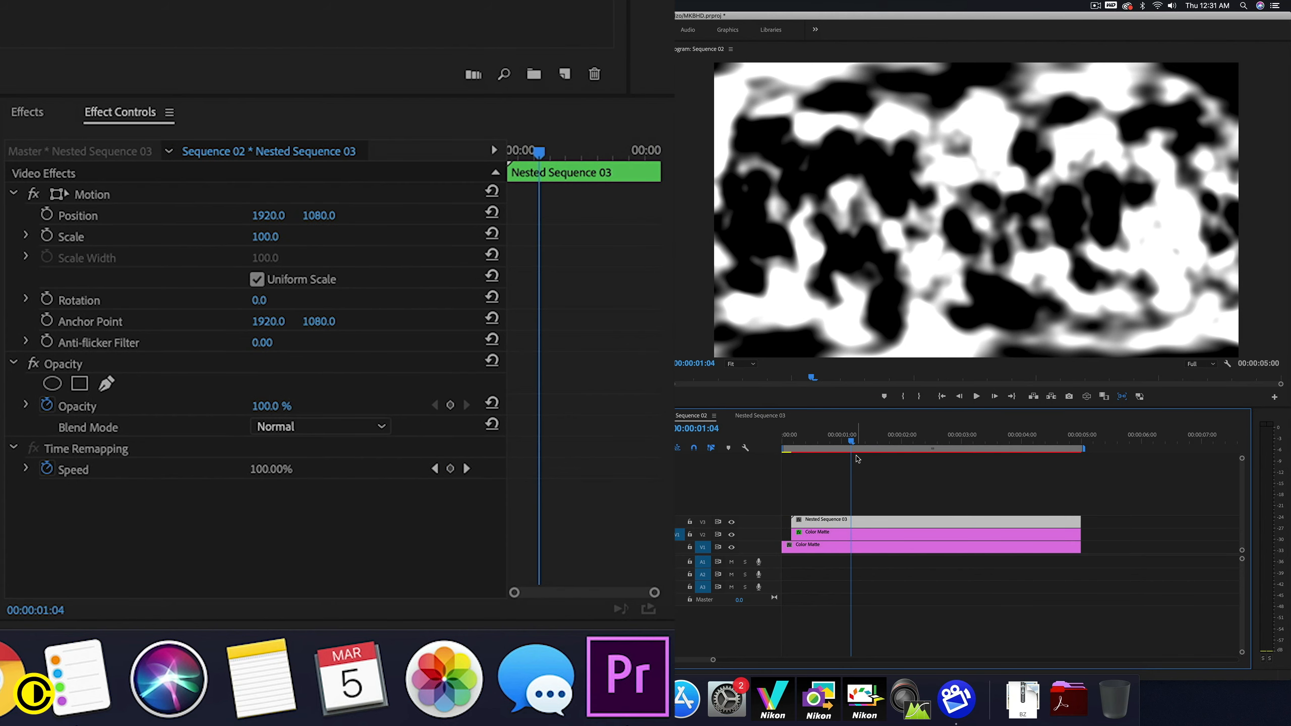
mouse_move(786, 444)
left_mouse_down()
mouse_move(1085, 425)
mouse_move(791, 439)
left_mouse_up()
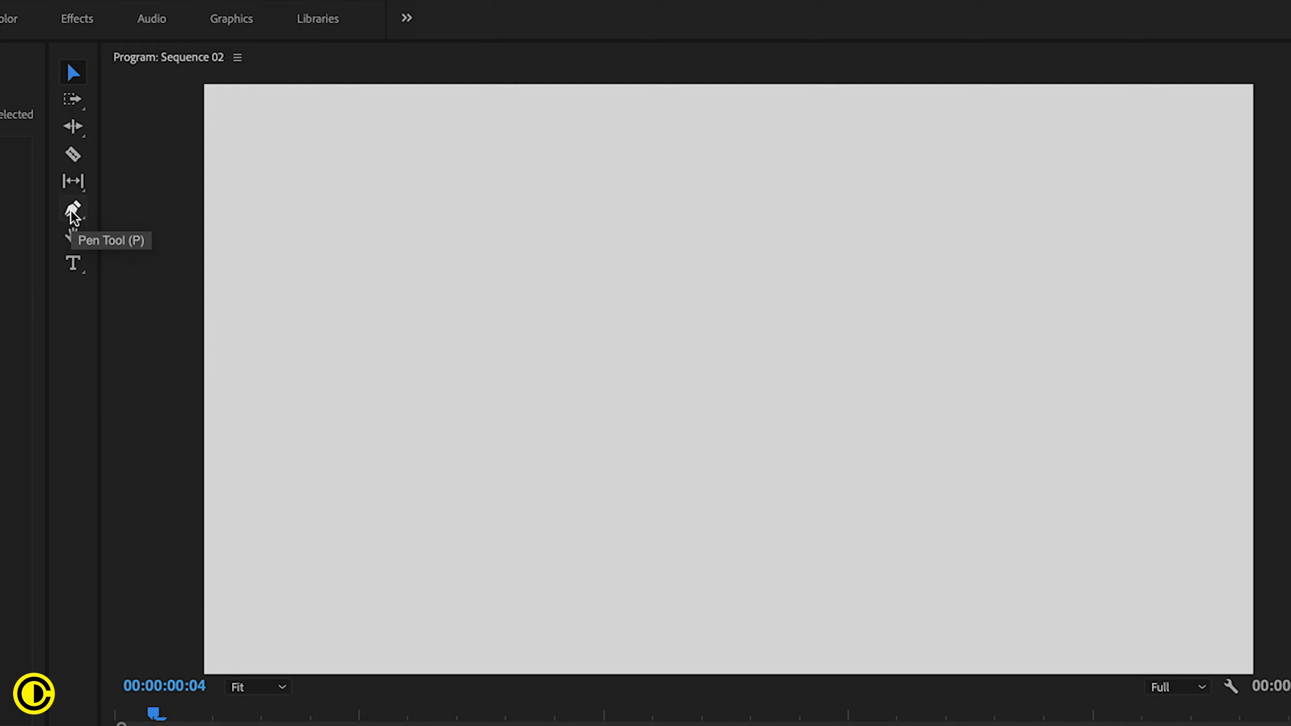
left_click_drag(73, 216, 146, 254)
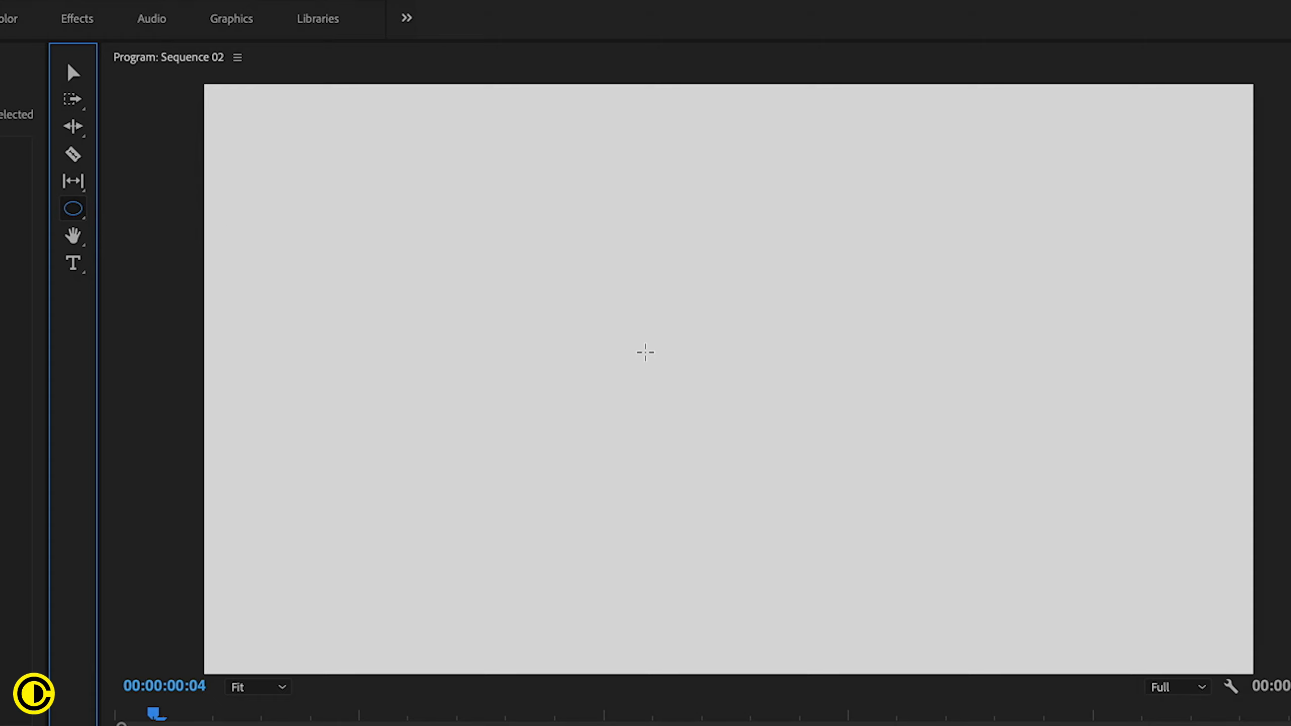
mouse_move(707, 365)
left_mouse_down()
mouse_move(879, 484)
mouse_move(1021, 548)
left_mouse_up()
left_click(68, 72)
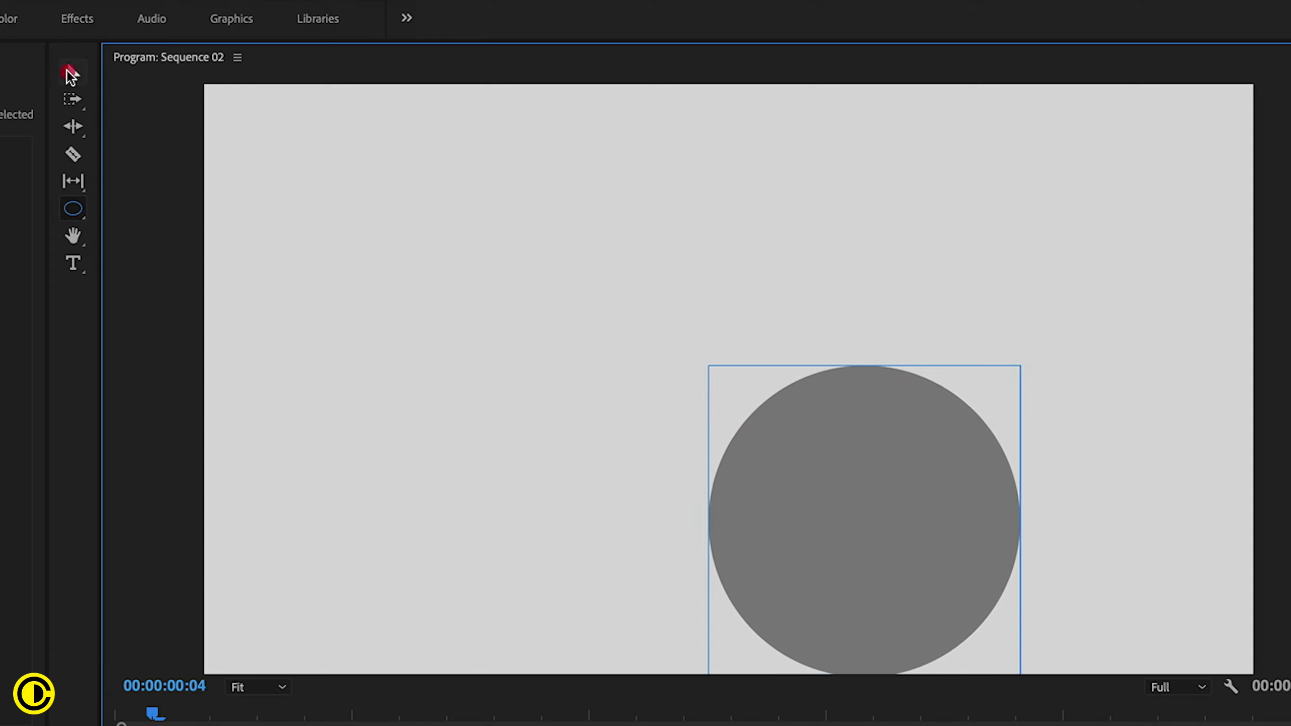
mouse_move(847, 492)
left_mouse_down()
mouse_move(697, 384)
mouse_move(691, 350)
mouse_move(729, 354)
mouse_move(716, 352)
left_mouse_up()
left_click(716, 352)
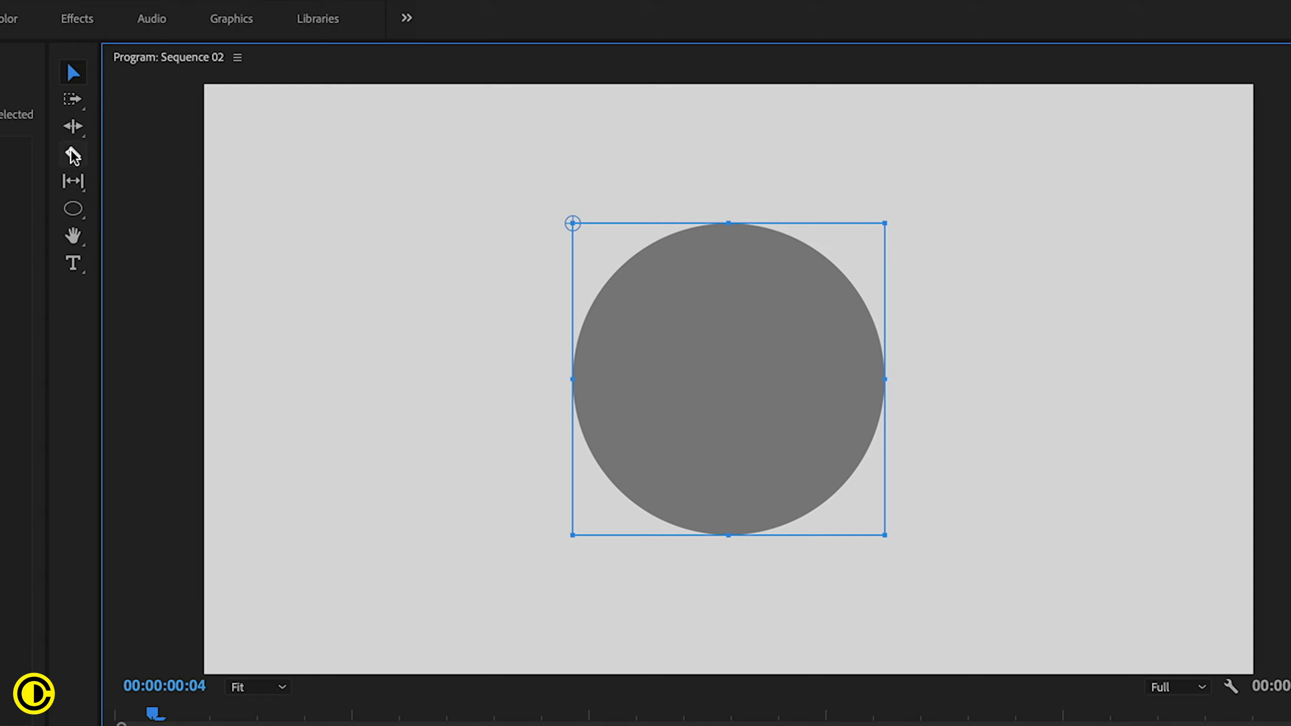
- Reshape the circle into a rounded square with the Pen Tool by extending its anchor handles to the corners, and deselect it
left_click(73, 214)
left_click_drag(75, 218, 127, 211)
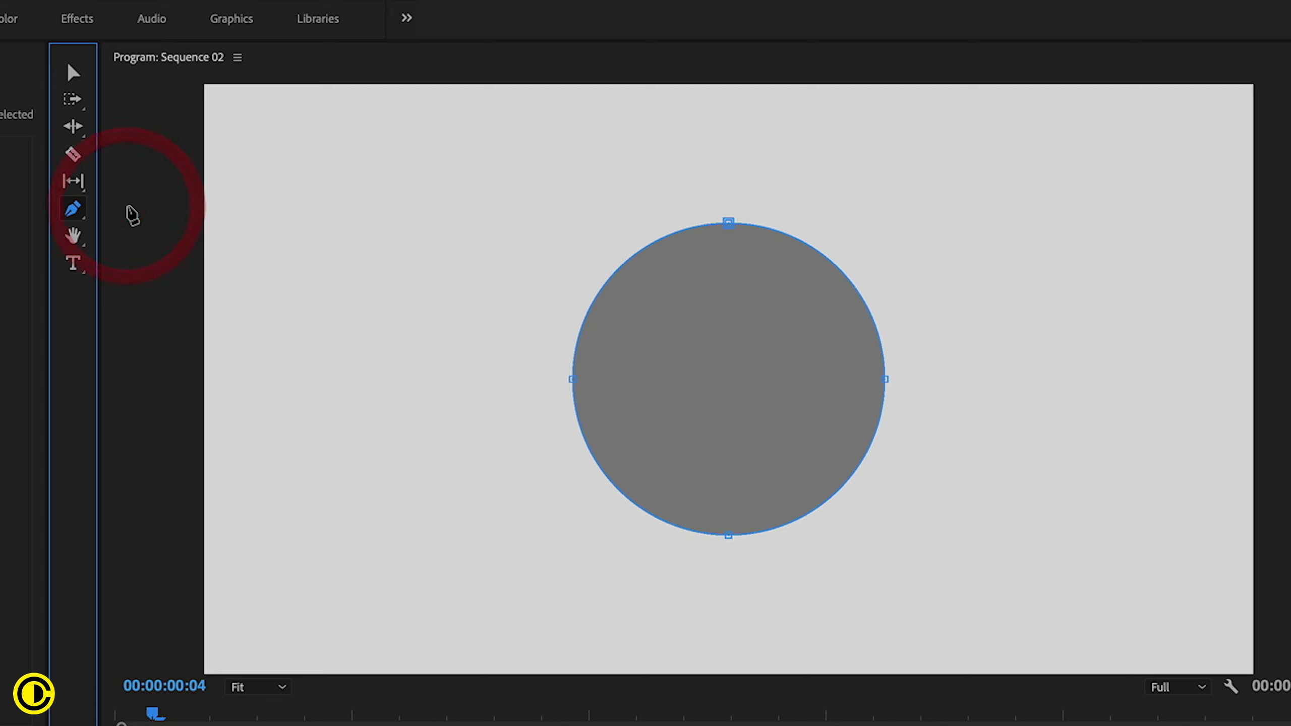
left_click(728, 223)
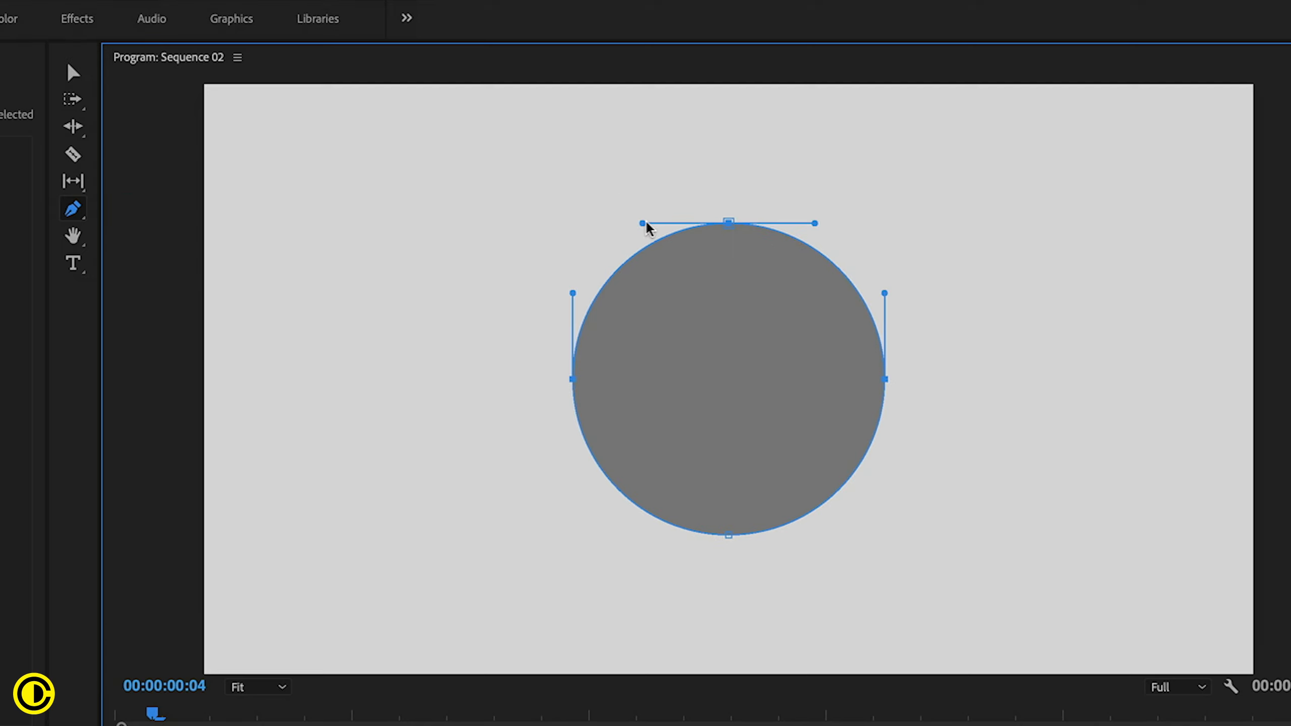
left_click_drag(641, 223, 570, 224)
left_click_drag(572, 293, 568, 222)
left_click_drag(643, 535, 574, 535)
left_click_drag(885, 464, 884, 535)
left_click(885, 537)
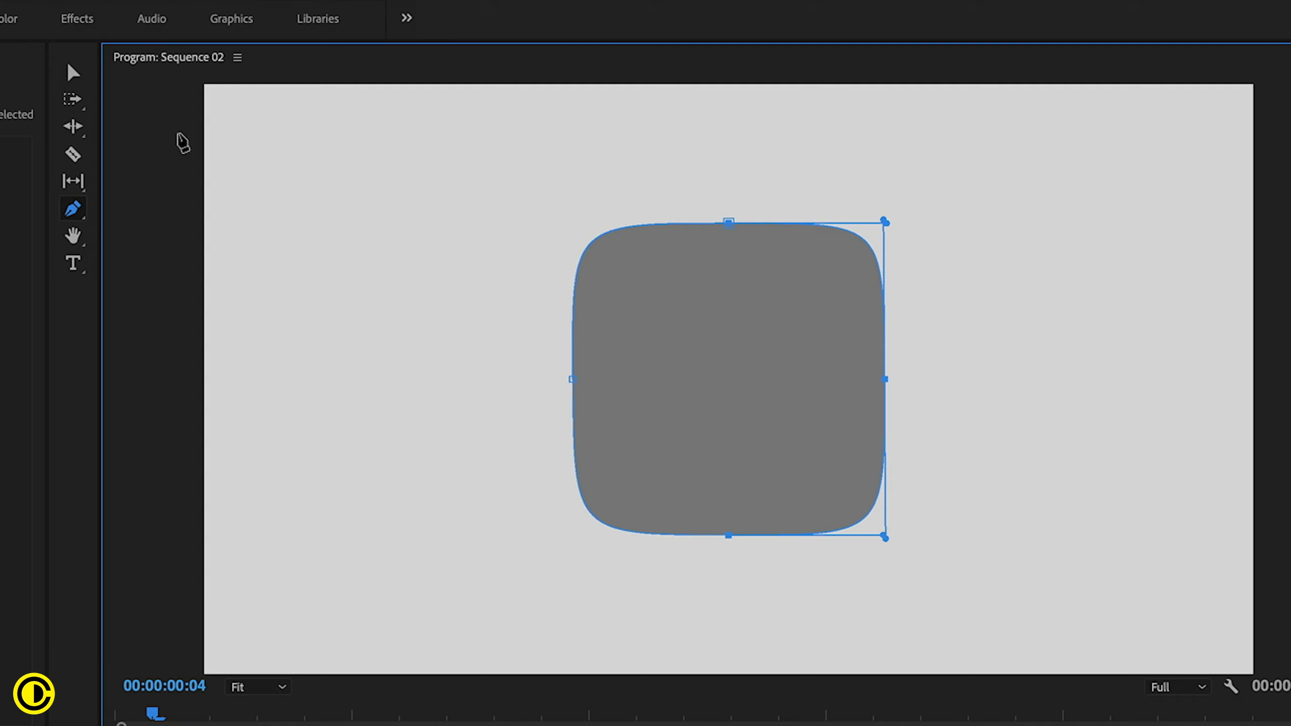
left_click(71, 74)
left_click(349, 195)
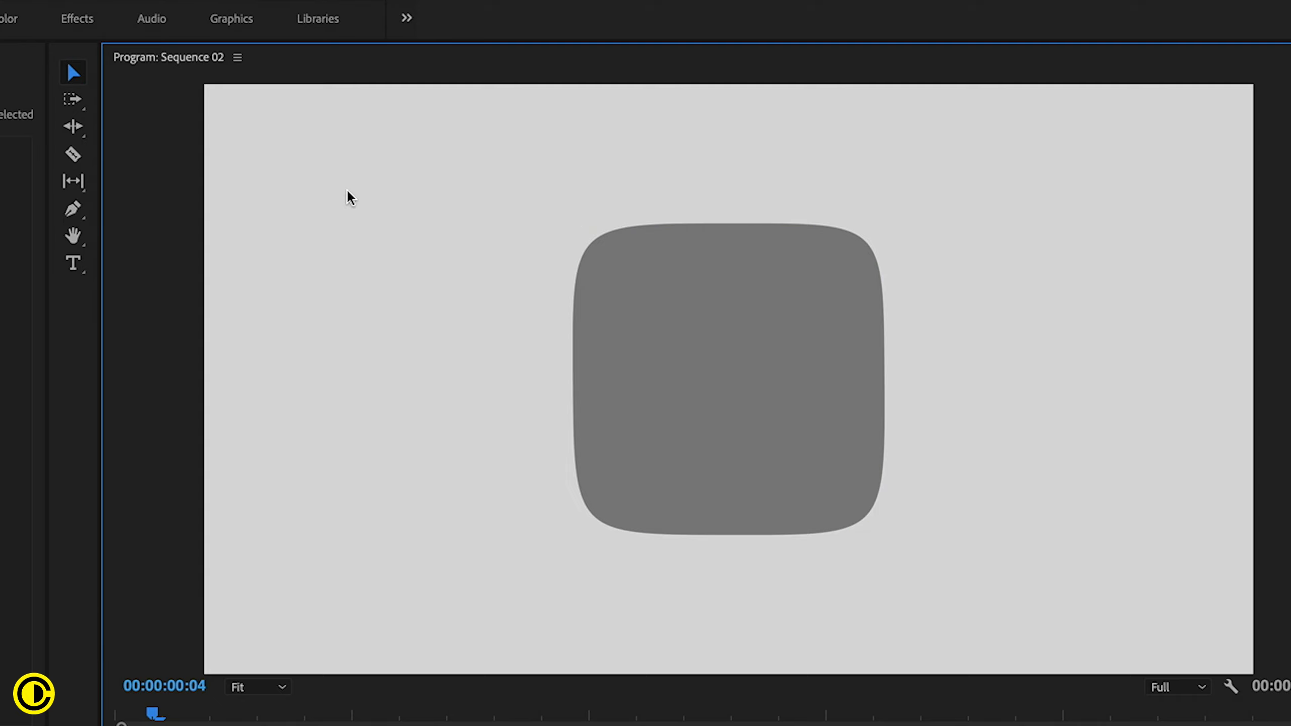
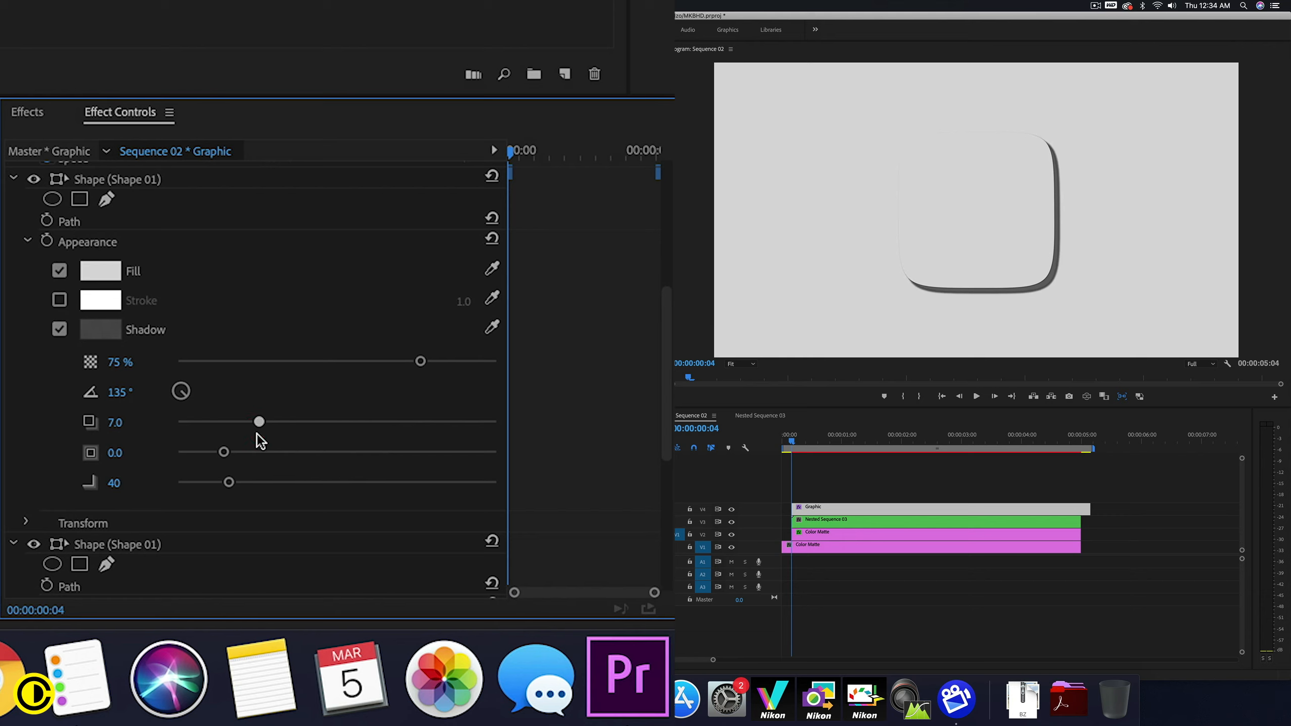
- Soften the upper Shape 01's shadow with blur 250, distance about 111 and opacity about 38%
left_click_drag(229, 482, 497, 483)
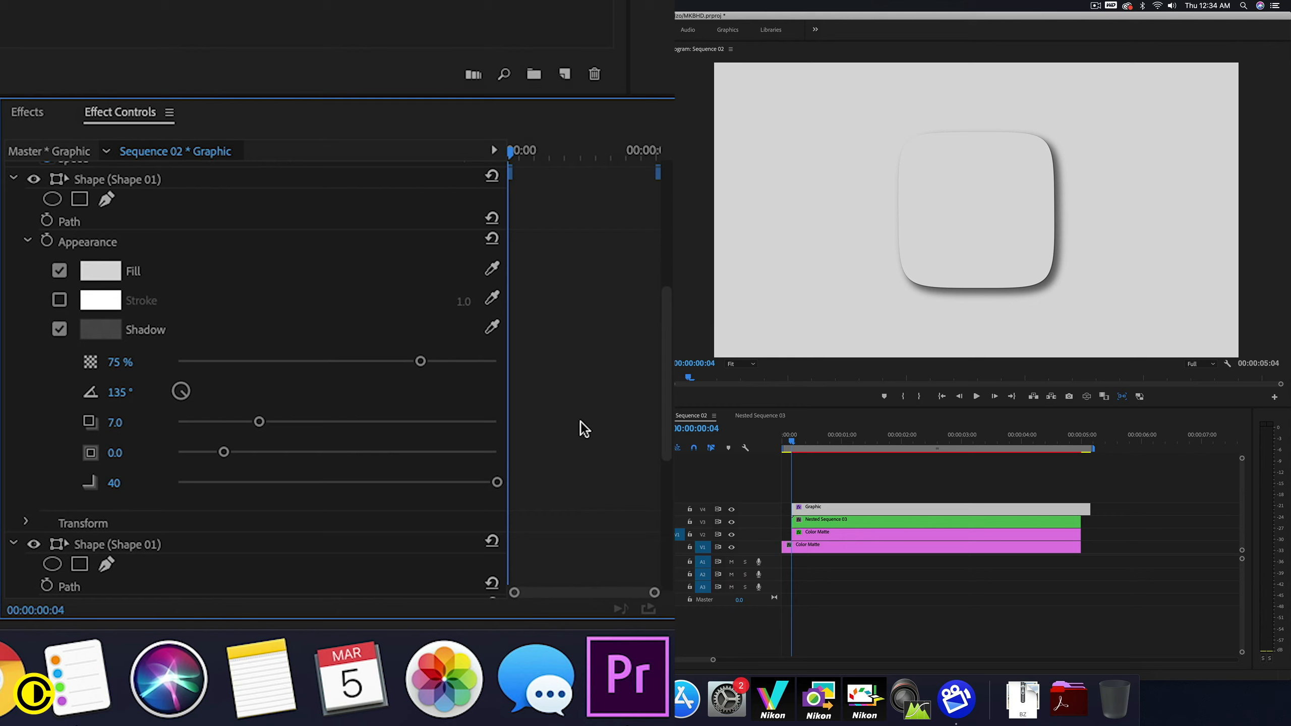
left_click_drag(260, 422, 351, 418)
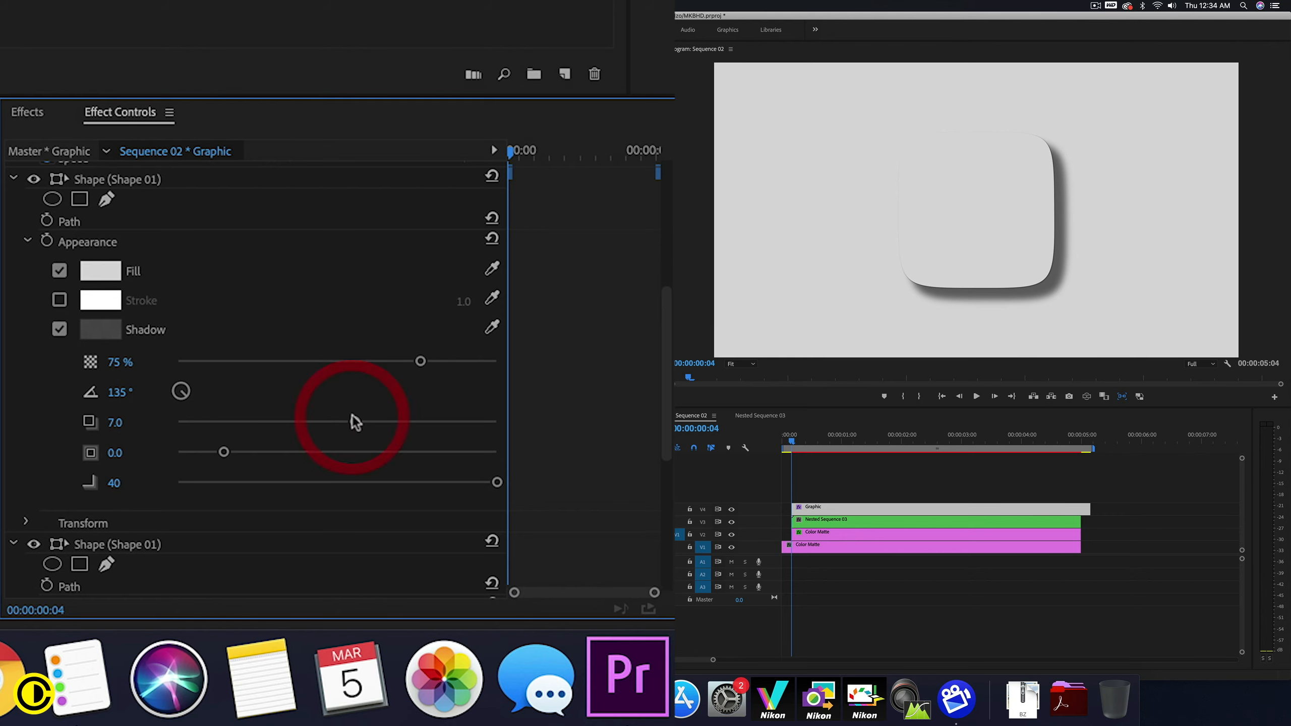
left_click_drag(415, 360, 279, 362)
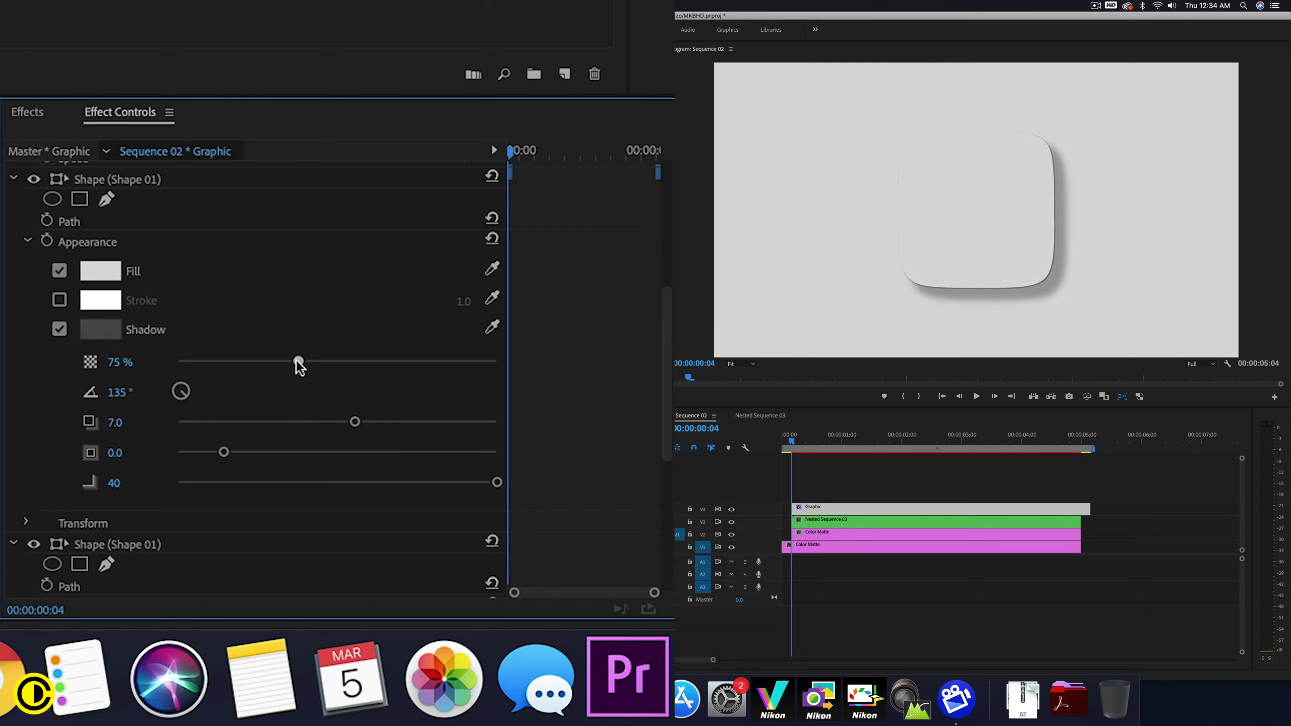
left_click(300, 363)
- Delete the lower Shape 01 from the graphic and duplicate the remaining shadowed shape in its place
scroll(22, 242, "up", 3)
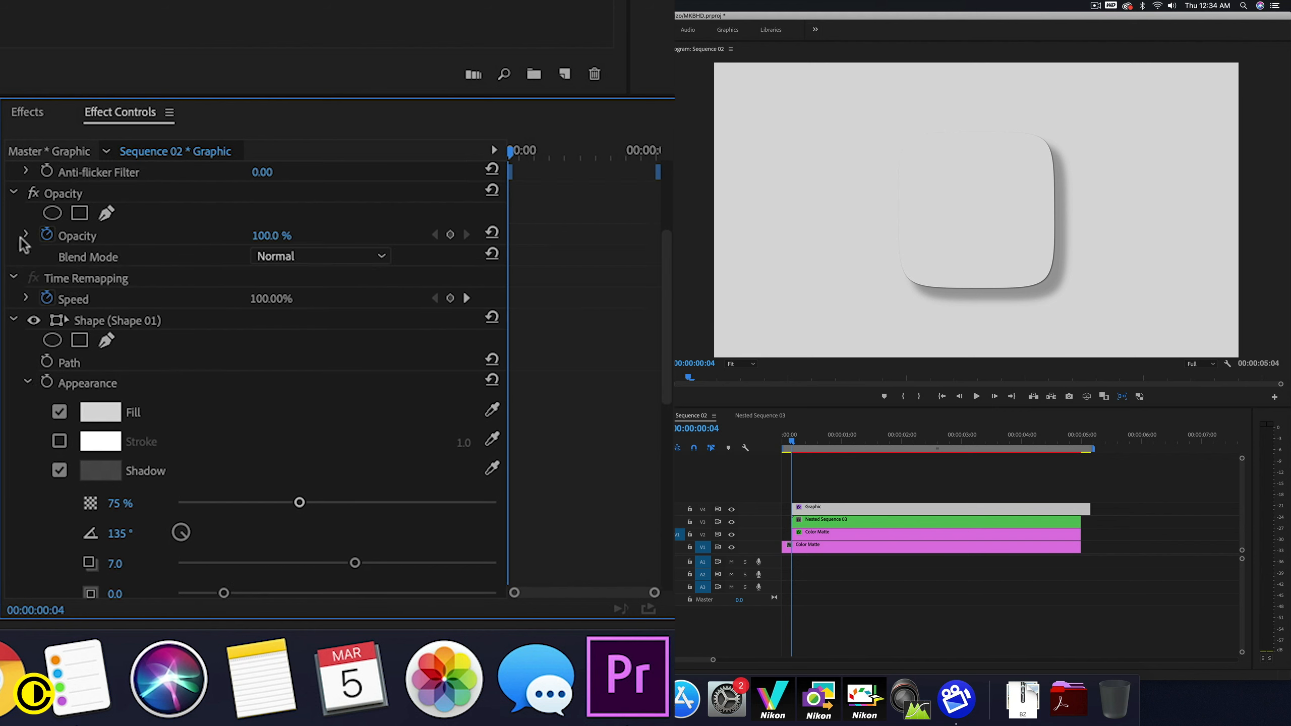
left_click(14, 320)
left_click(143, 347)
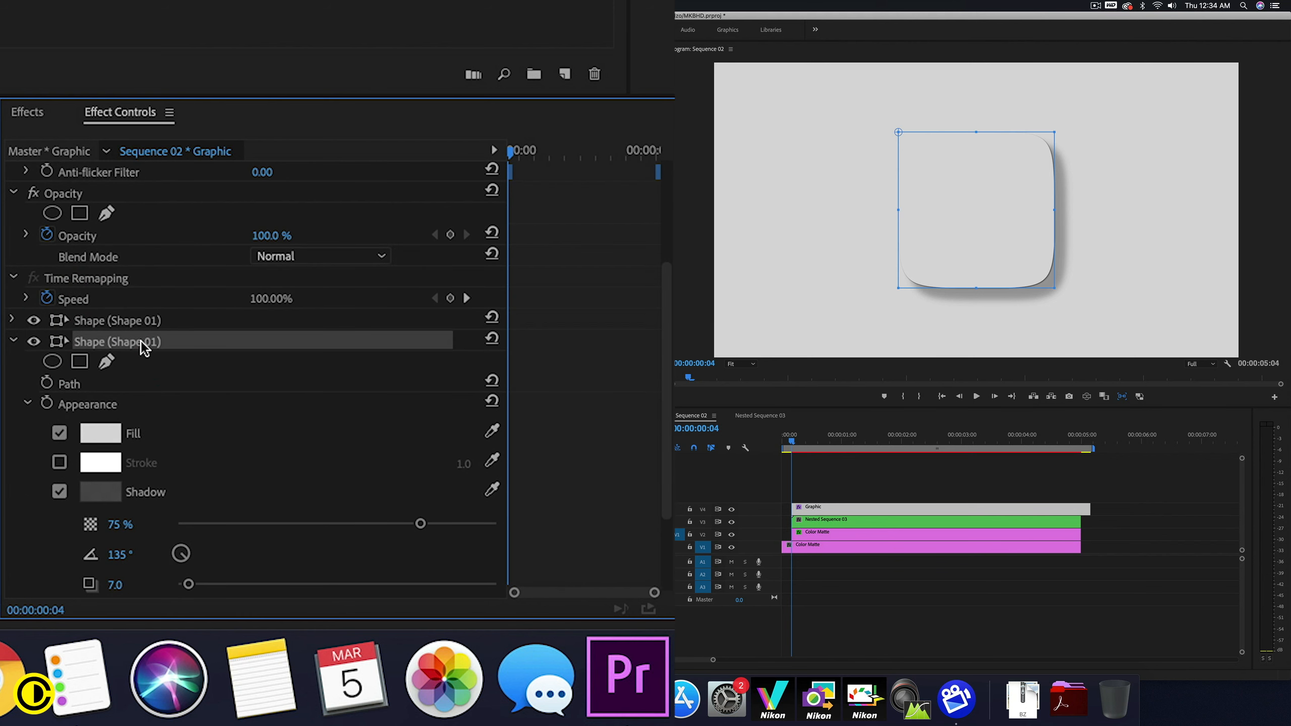
key("BackSpace")
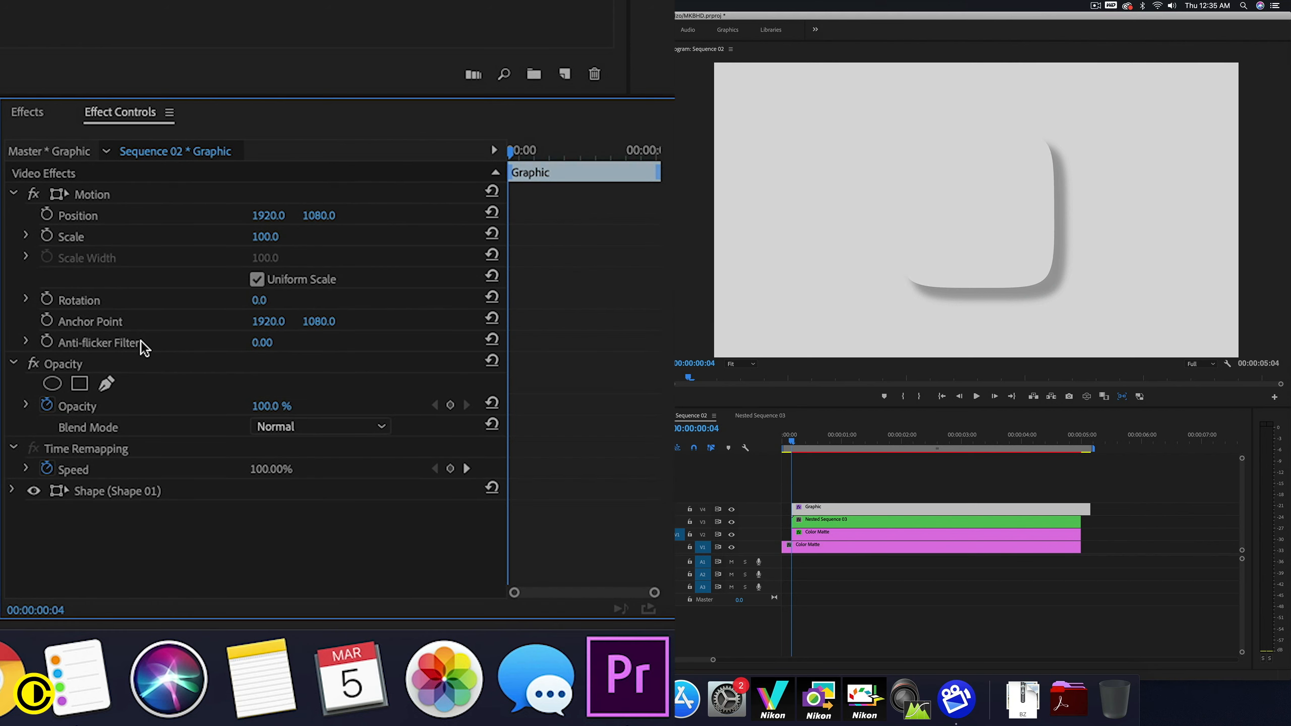
left_click(103, 492)
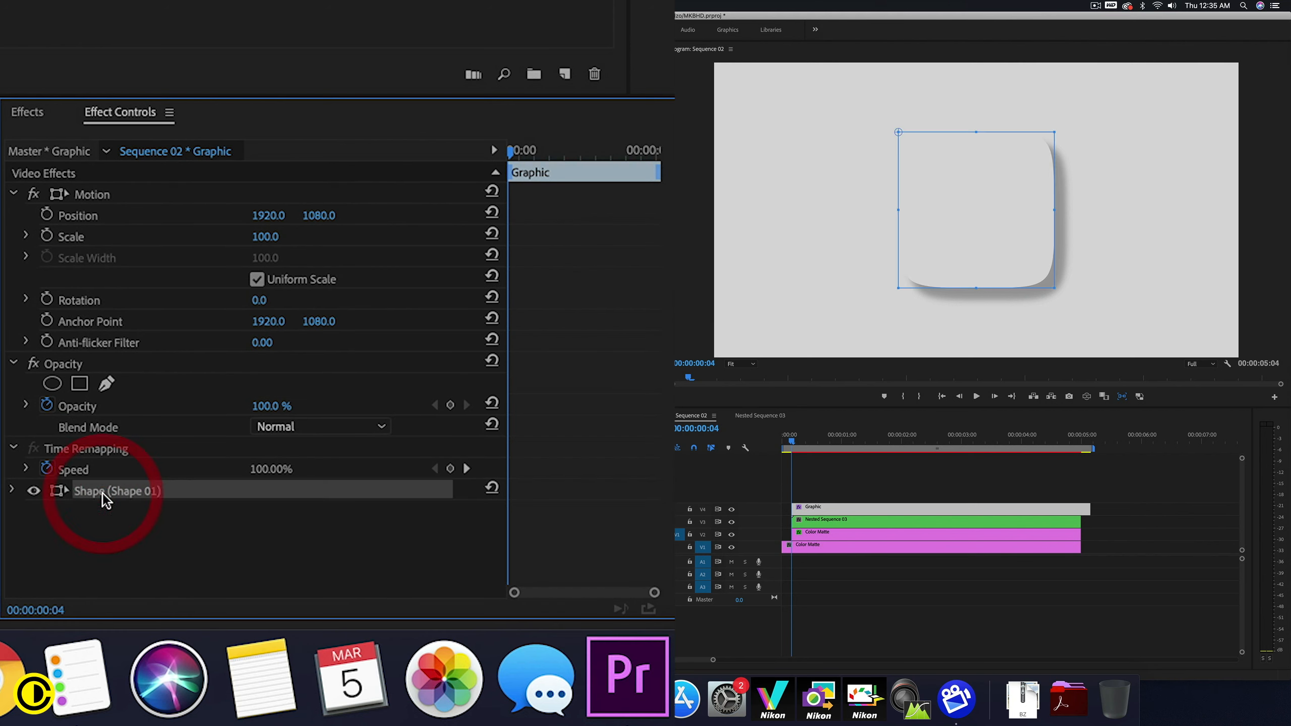
key("super")
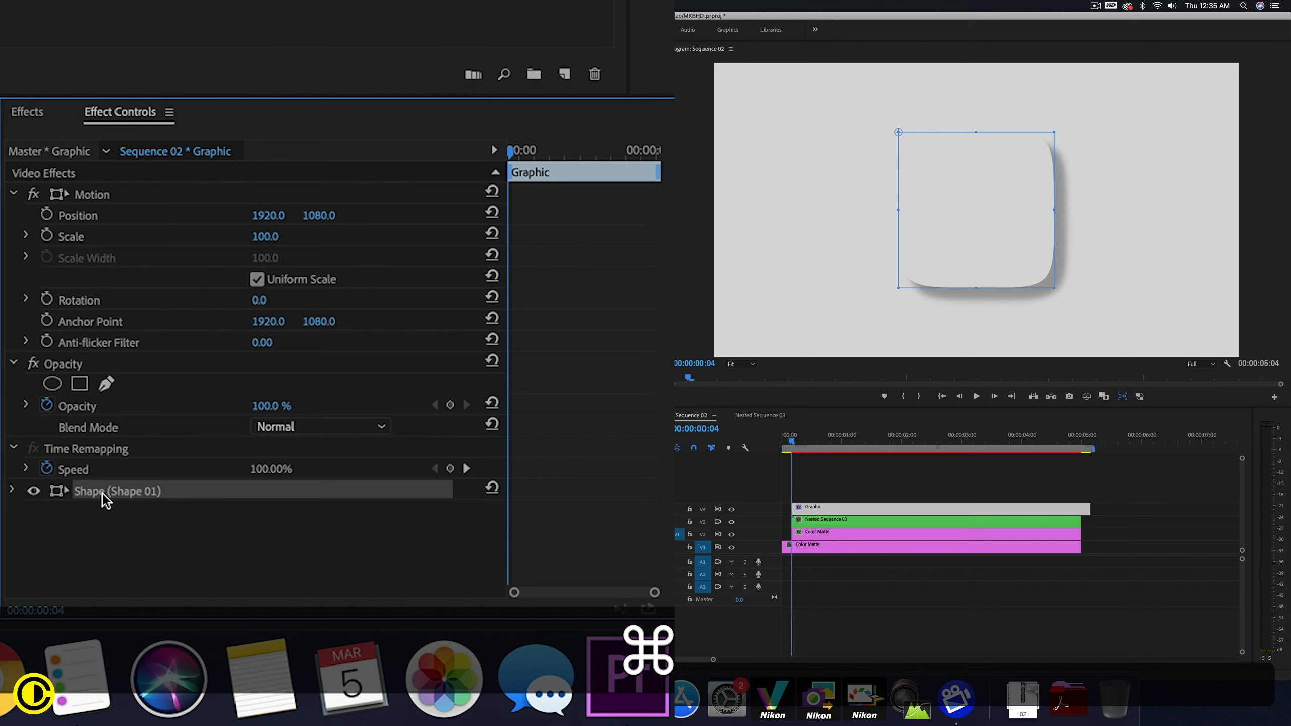
key("super+v")
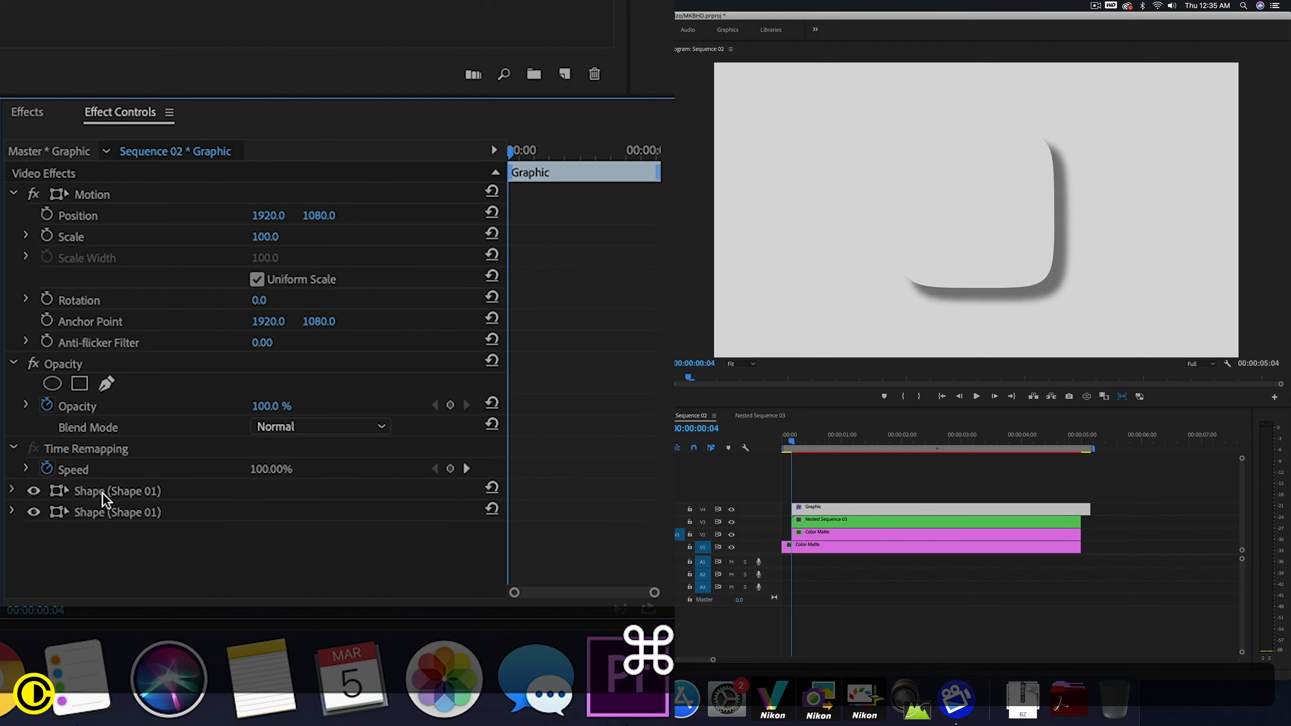
- Angle the lower Shape 01's shadow toward the rounded square's upper-left corner and change the shadow color to white
left_click(14, 511)
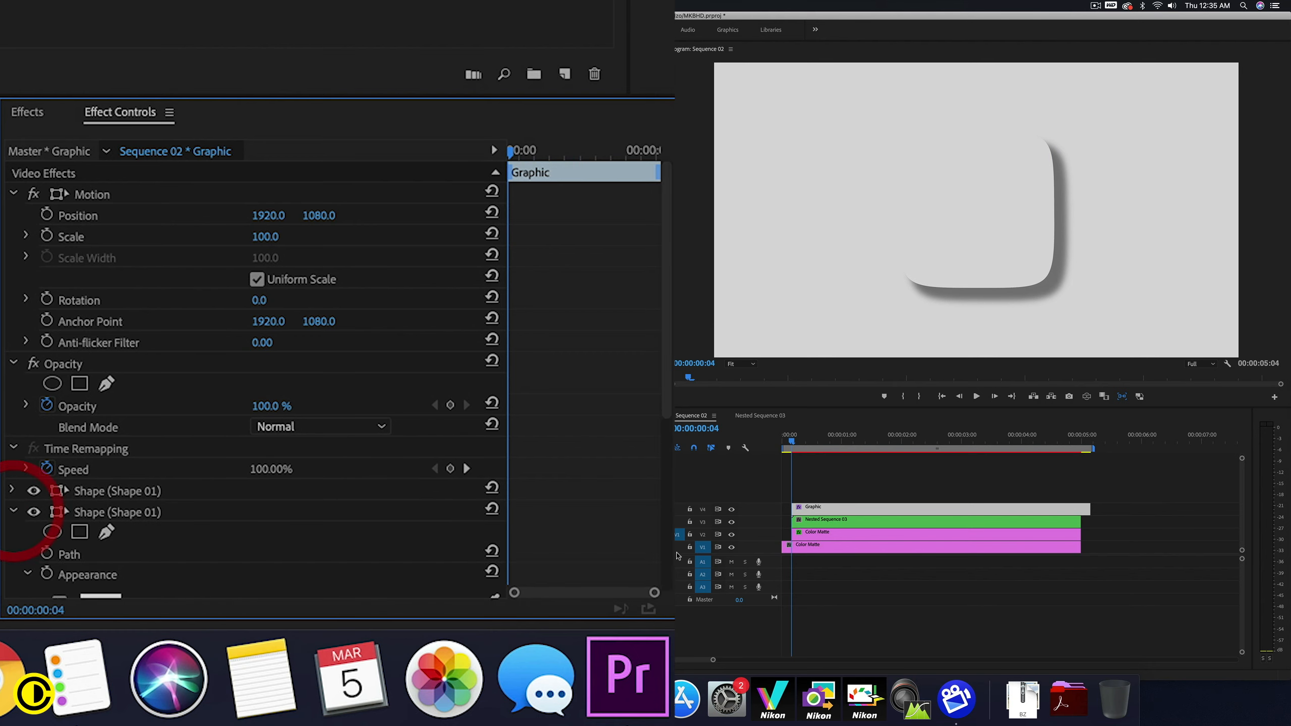
scroll(611, 412, "down", 8)
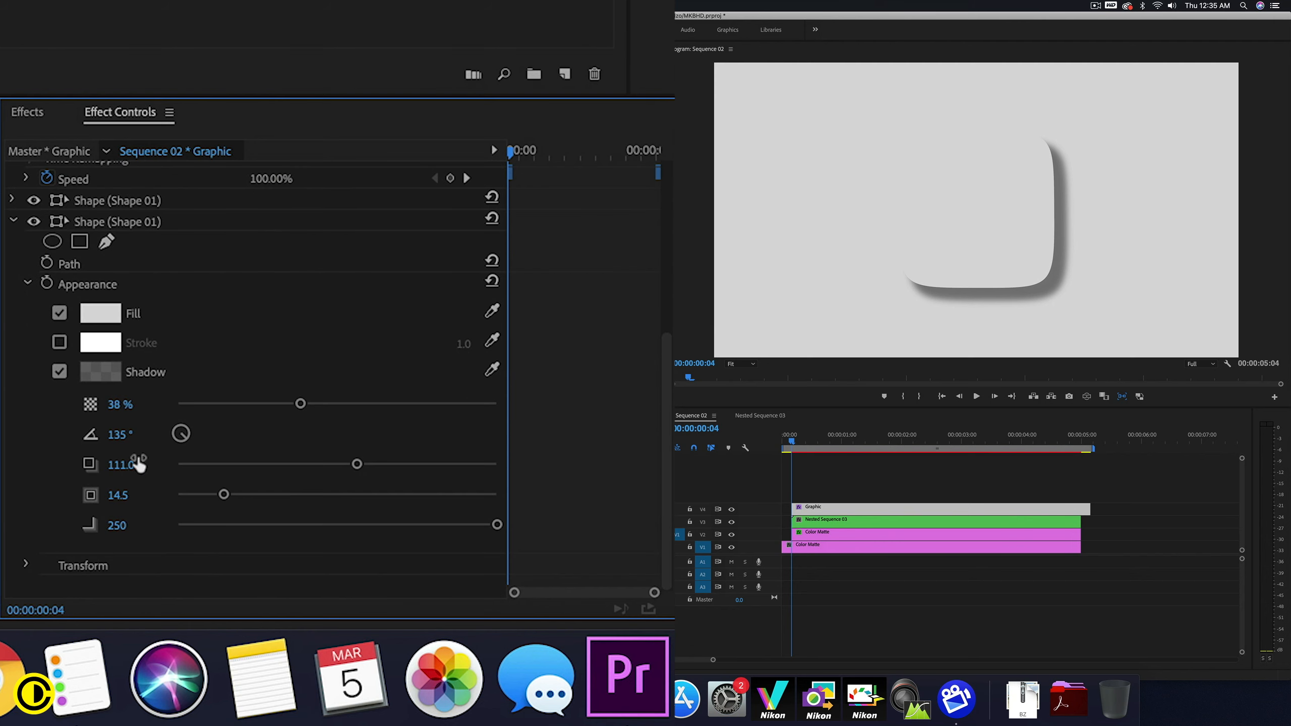
left_click_drag(181, 435, 172, 419)
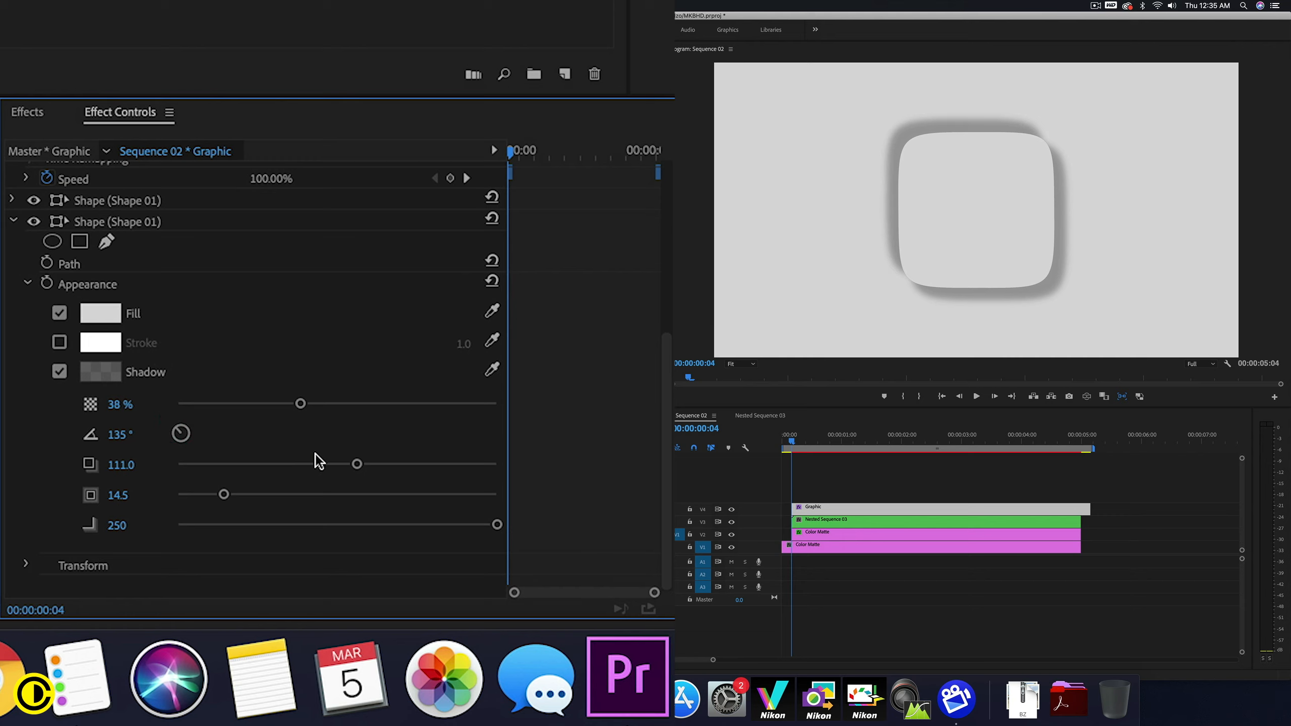
left_click(104, 369)
left_click_drag(549, 257, 486, 320)
left_click(838, 242)
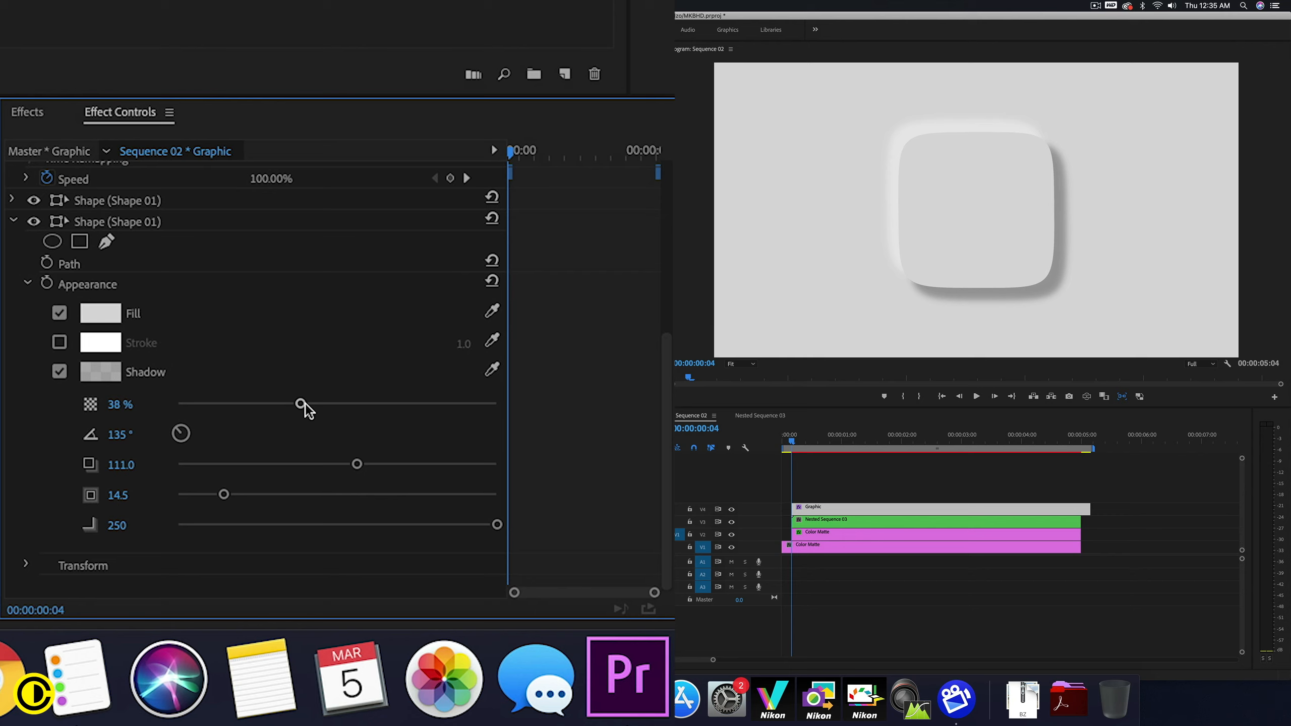
- Fine-tune the lower shape's white shadow with higher opacity, slightly larger size and shorter distance
left_click_drag(327, 404, 441, 404)
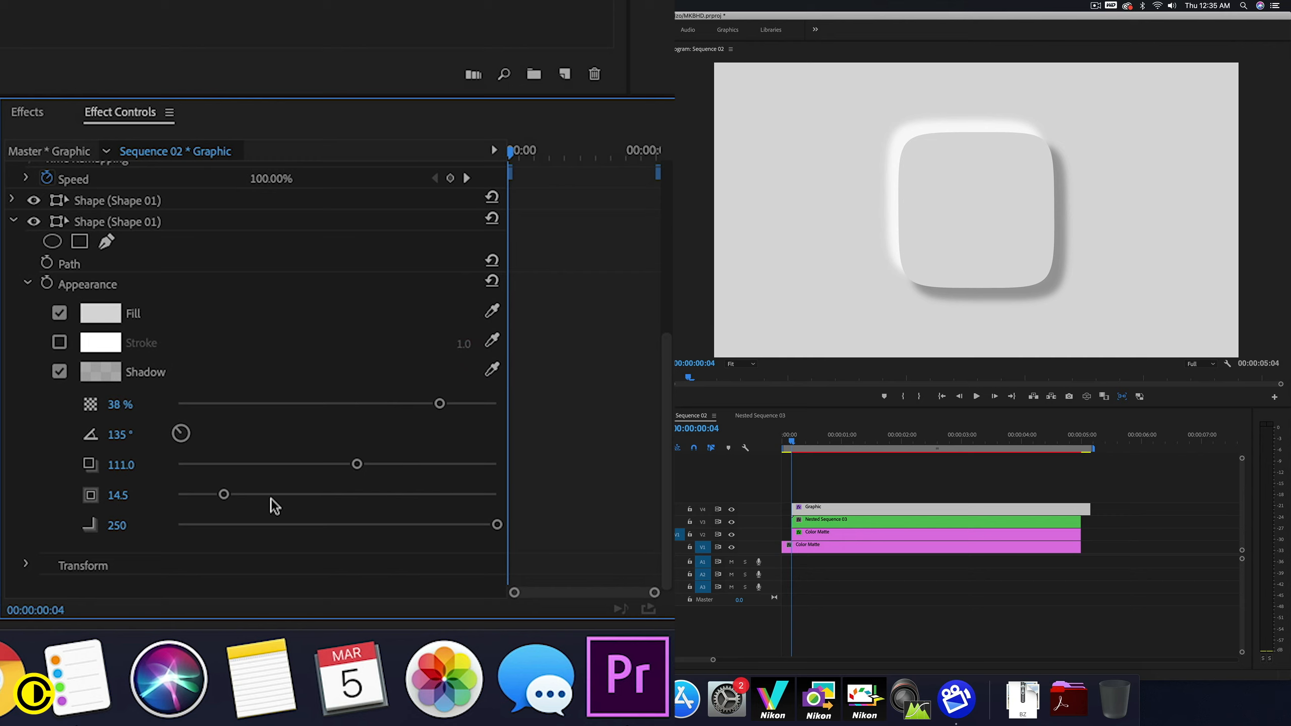
mouse_move(195, 499)
left_mouse_down()
mouse_move(120, 503)
mouse_move(244, 496)
left_mouse_up()
mouse_move(357, 464)
left_mouse_down()
mouse_move(257, 469)
mouse_move(317, 468)
left_mouse_up()
left_click(312, 469)
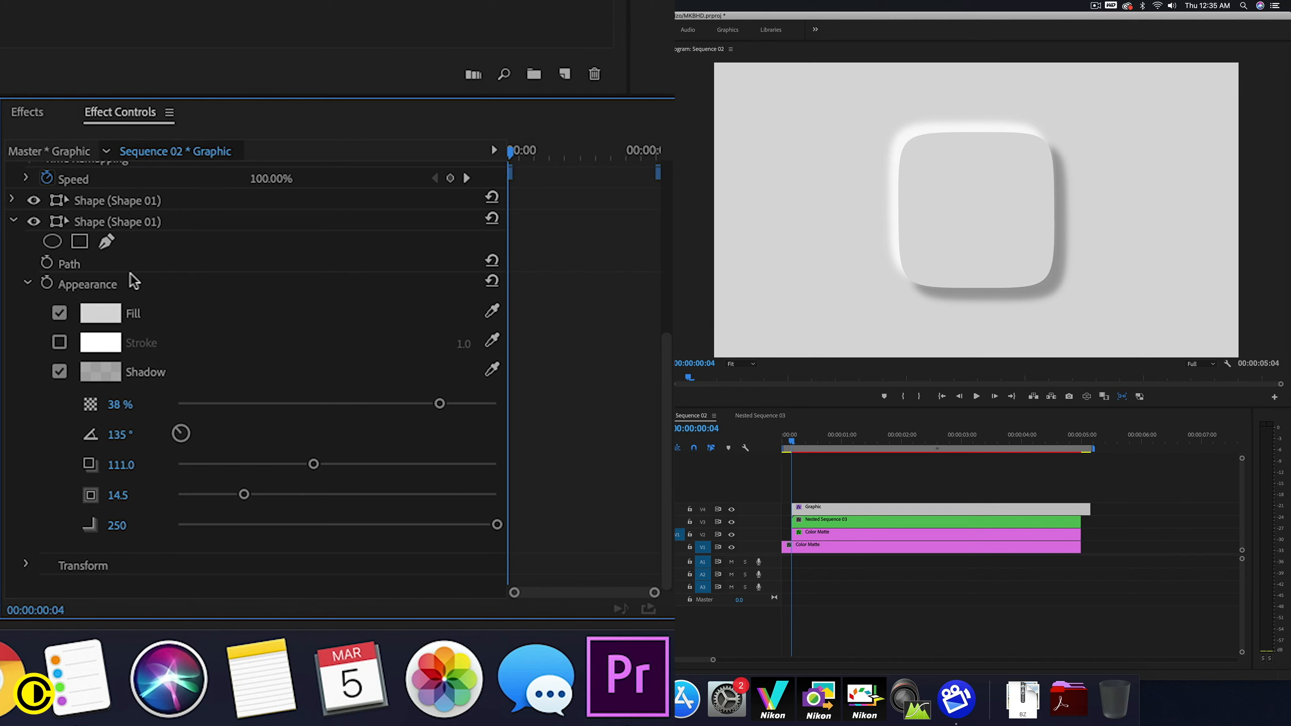
- Reduce the upper Shape 01's dark shadow distance to about 75 and deselect the shape
left_click(14, 200)
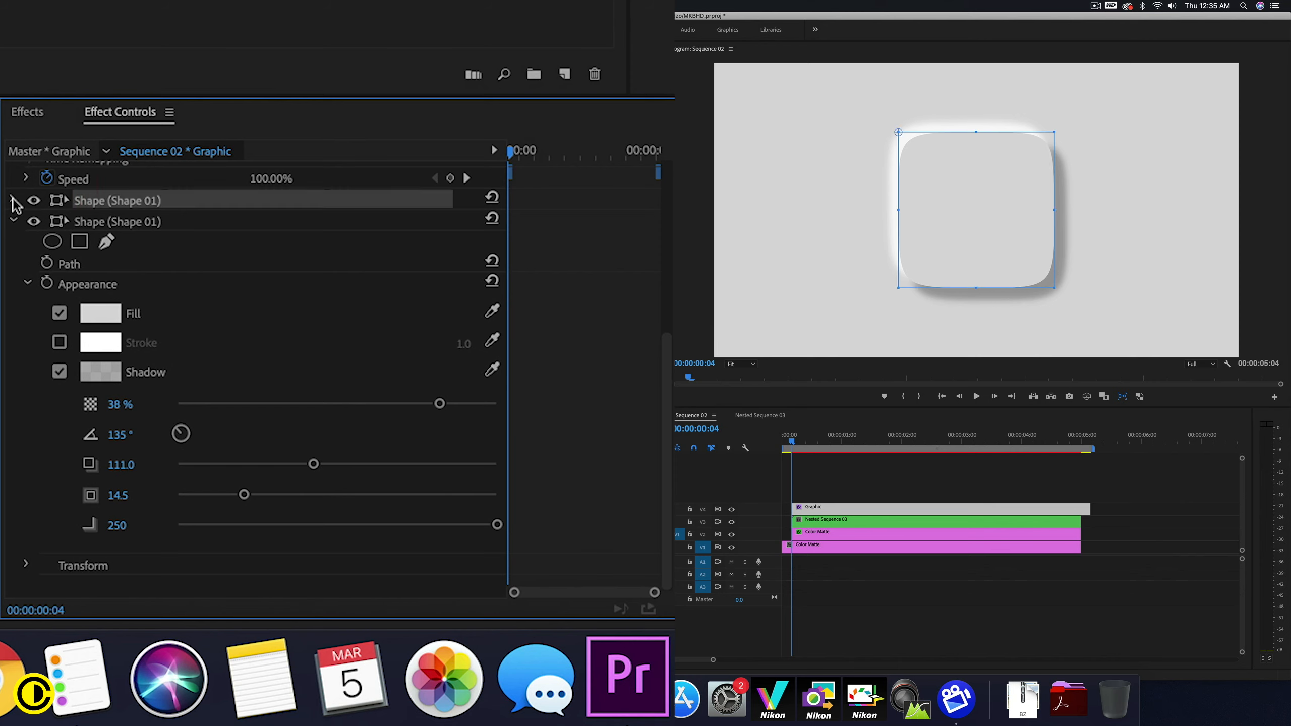
left_click(12, 201)
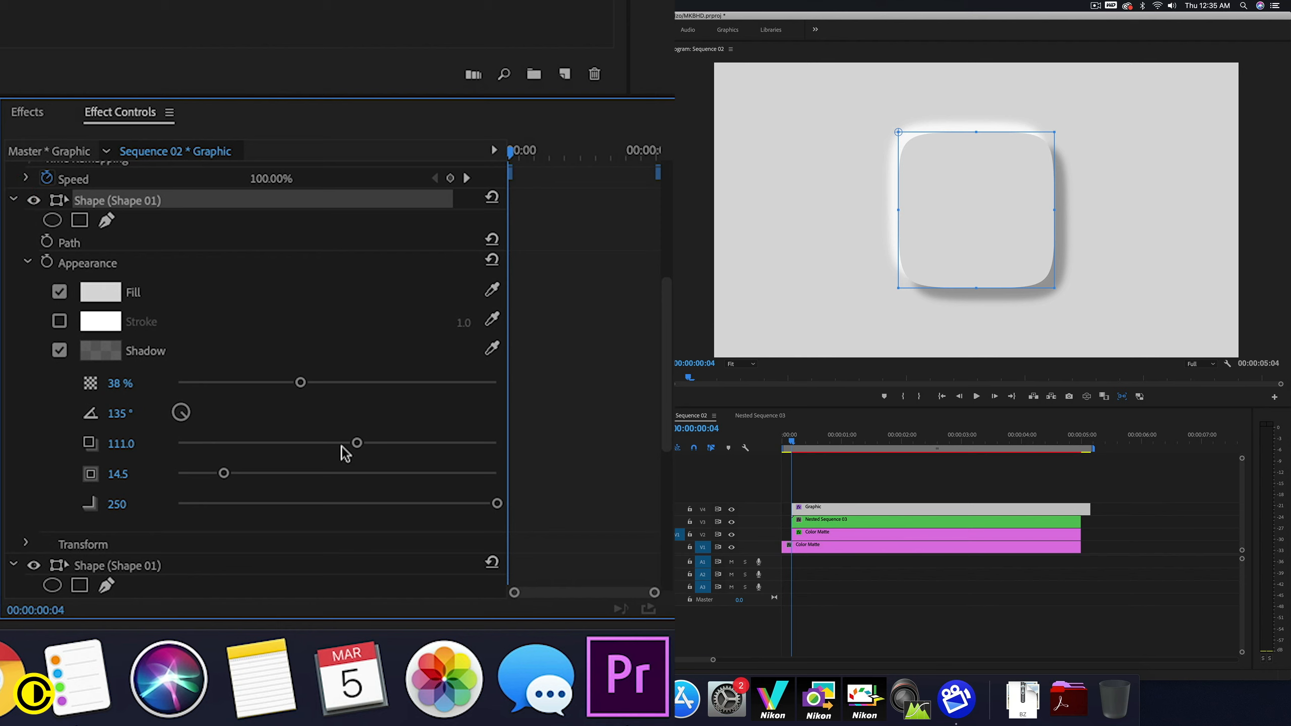
left_click_drag(357, 445, 296, 447)
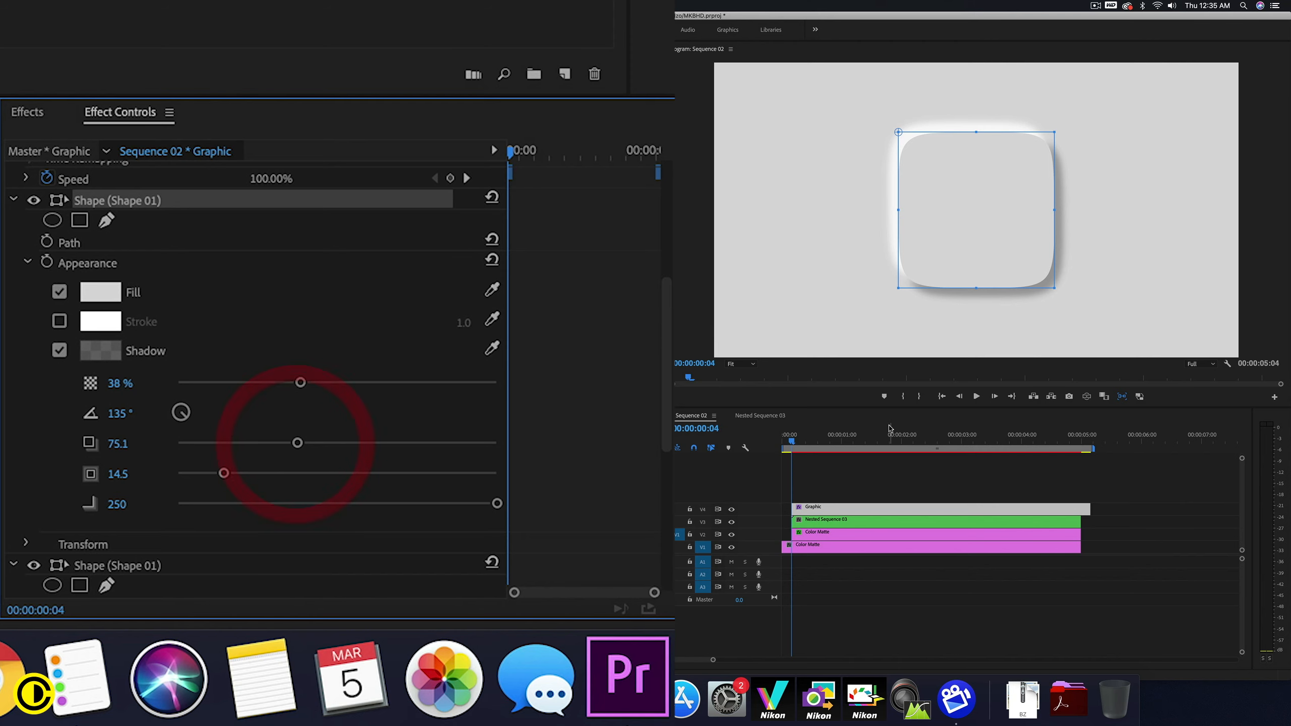
left_click(881, 478)
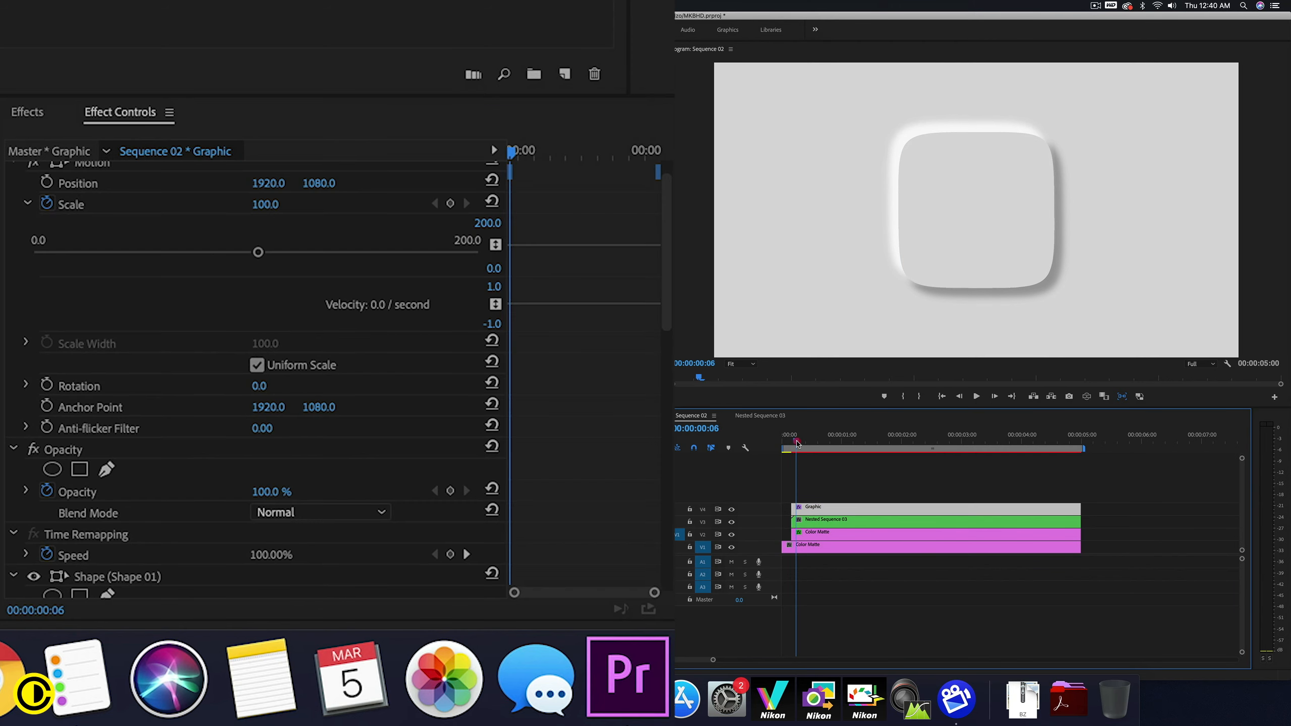
- Keyframe the Graphic clip's Scale at 100 at 00:00:01:00 and at 0 at 00:00:00:04
left_click_drag(794, 443, 843, 440)
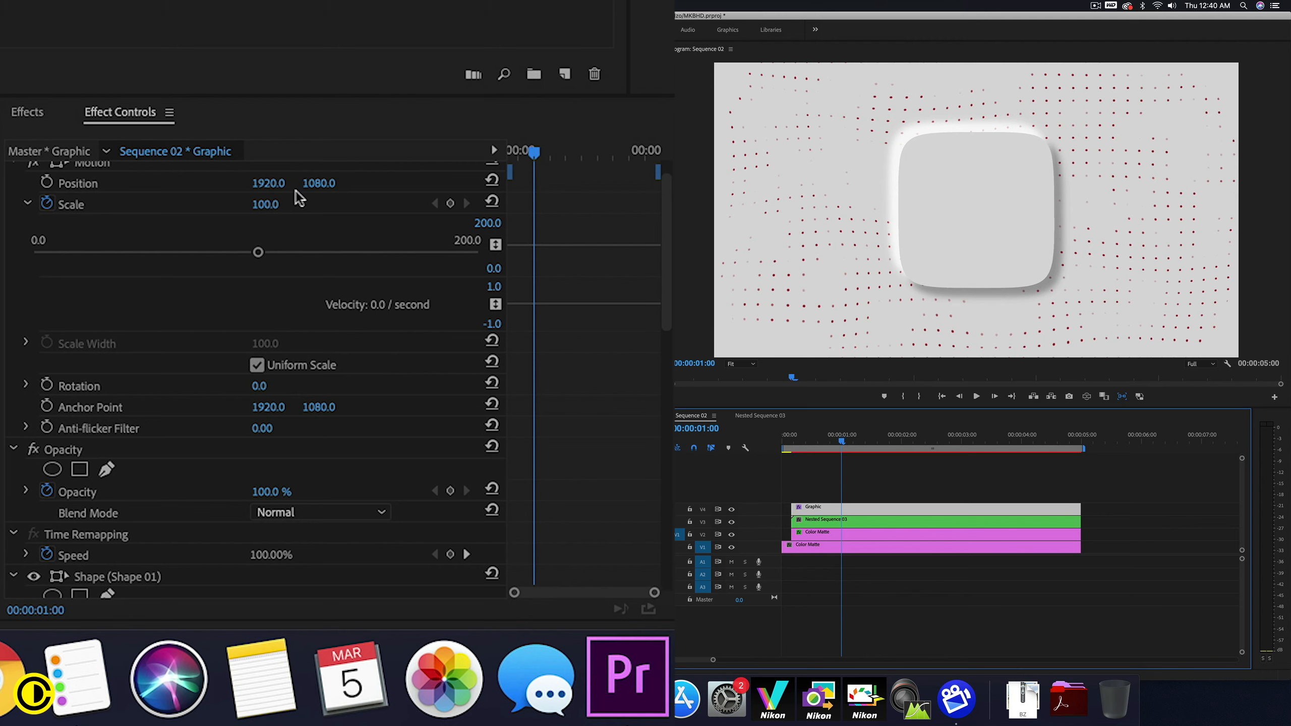
left_click(450, 203)
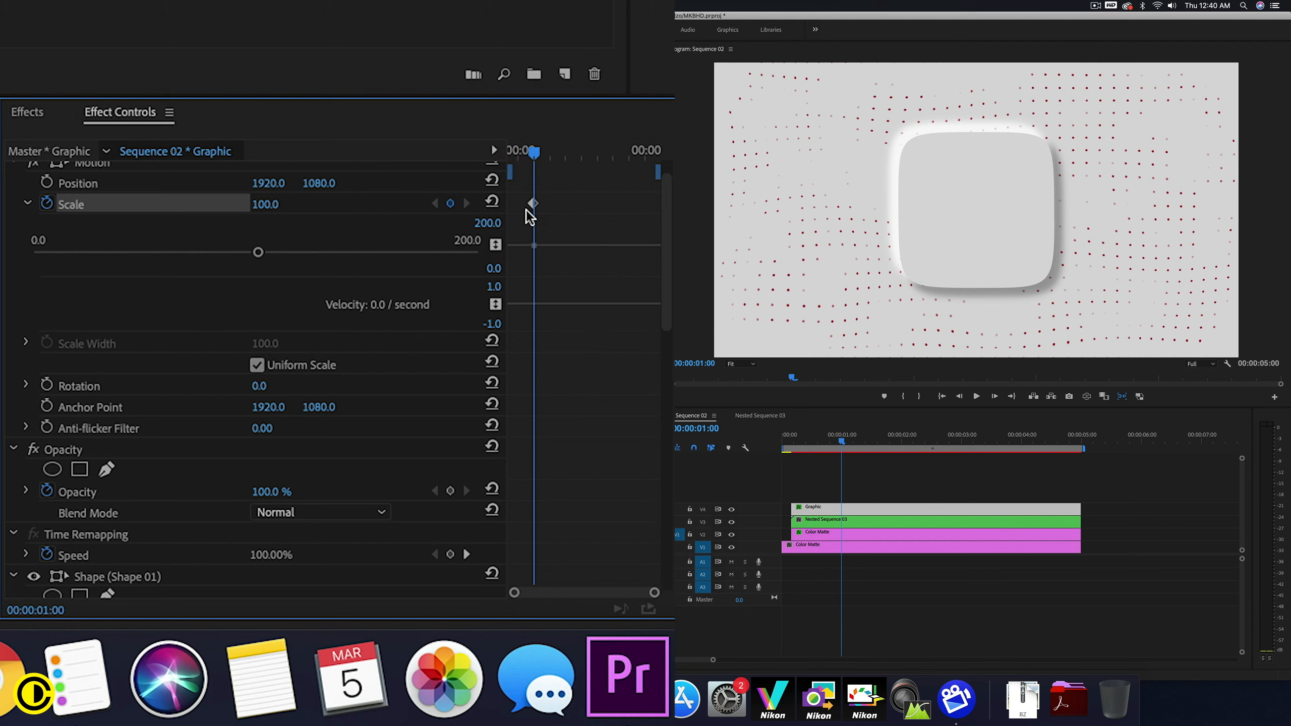
left_click_drag(534, 148, 510, 149)
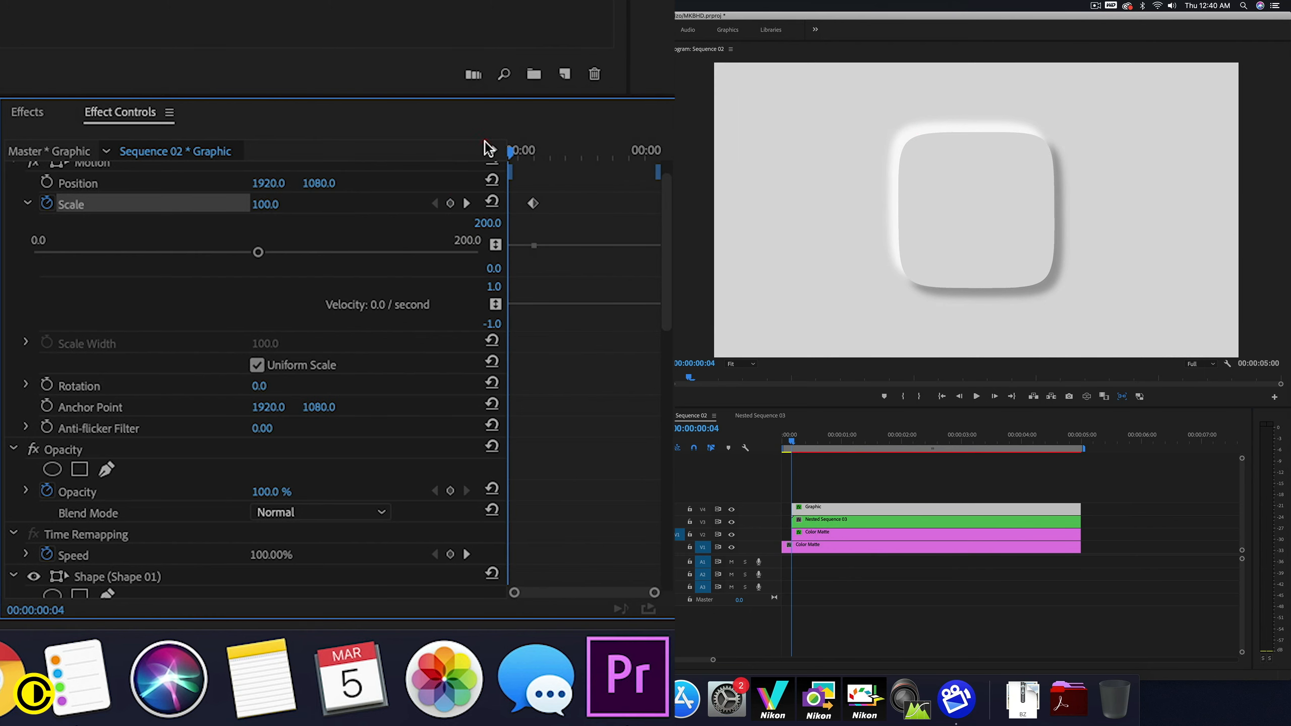
left_click(269, 203)
type("0")
key("Return")
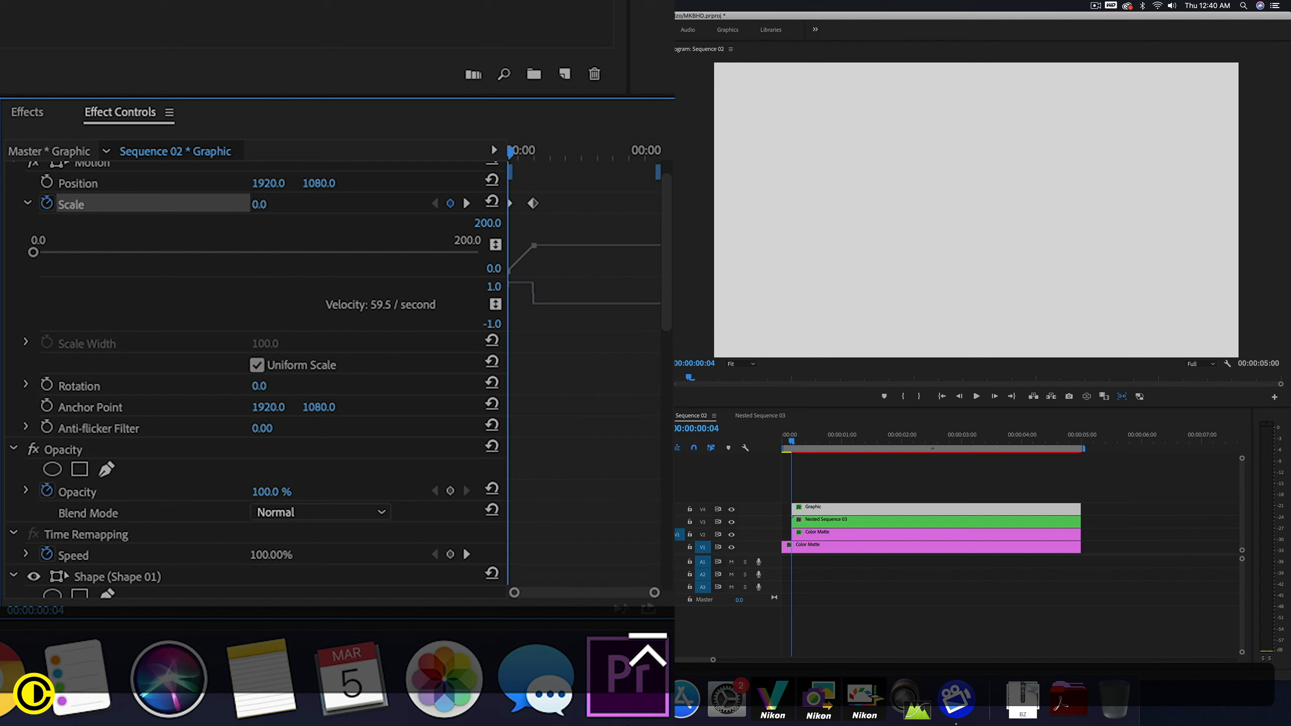
- Set the Scale keyframe at 00:00:01:00 to Bezier and extend its incoming handle so the growth slows smoothly
right_click(533, 203)
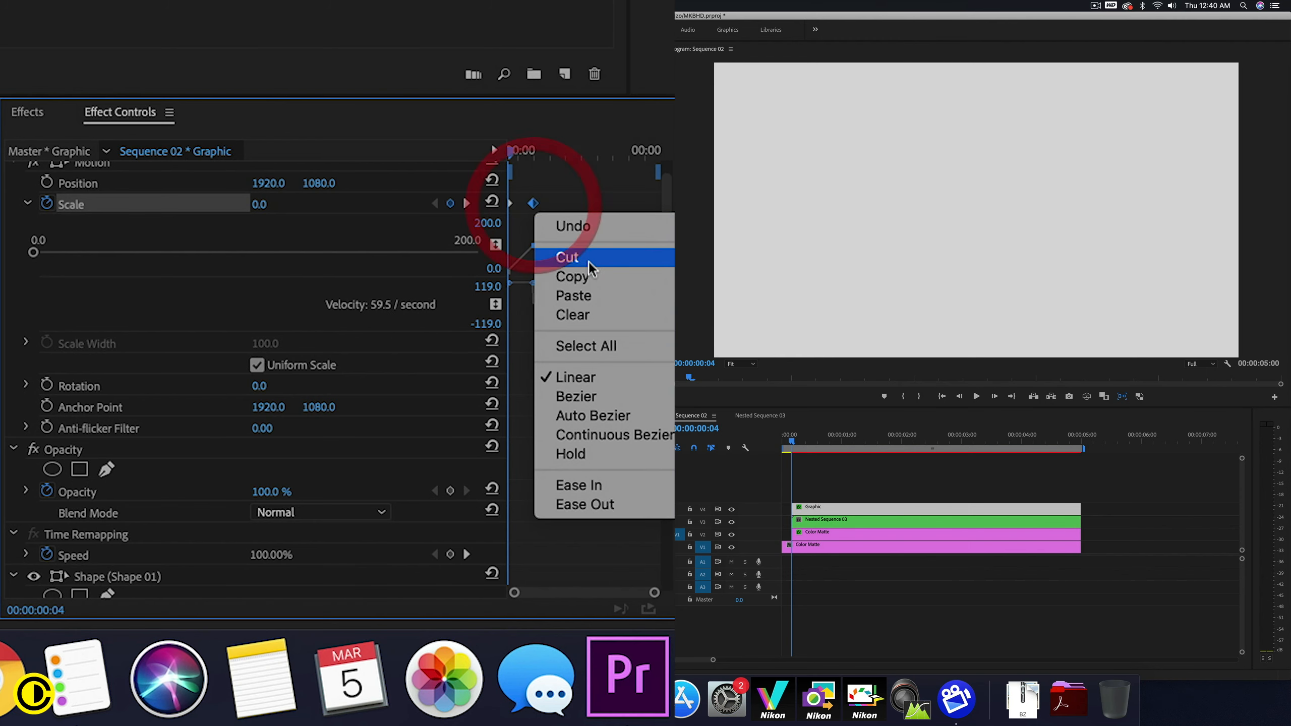
left_click(584, 397)
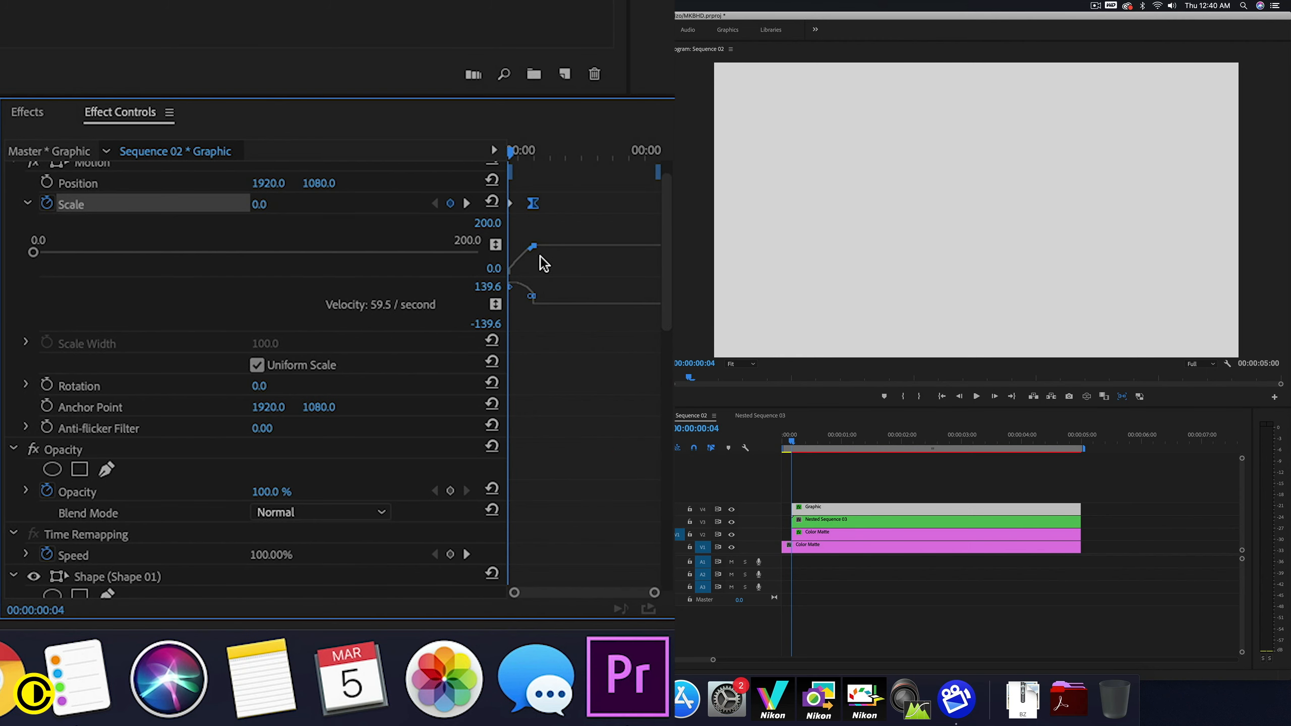
left_click_drag(527, 248, 493, 249)
left_click_drag(653, 593, 604, 590)
left_click_drag(562, 246, 555, 248)
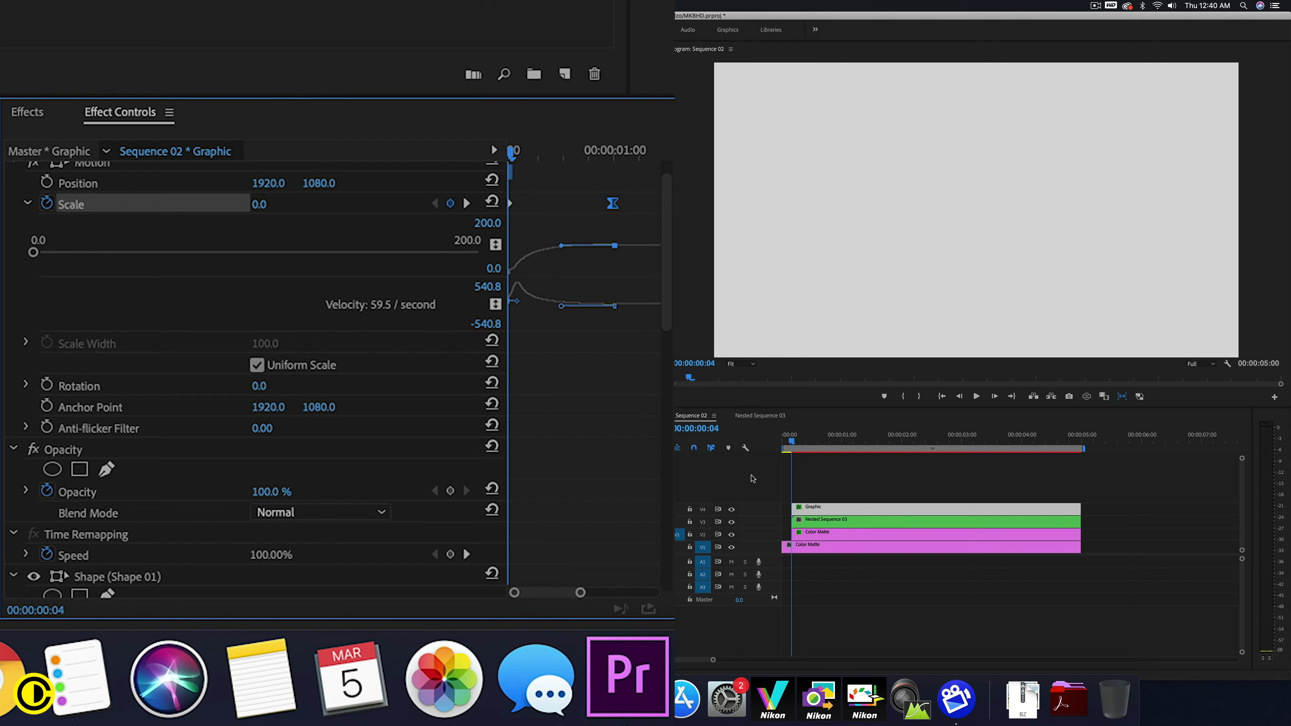
- Split the Graphic clip at 00:00:01:00 and select its second part
left_click_drag(791, 446, 841, 446)
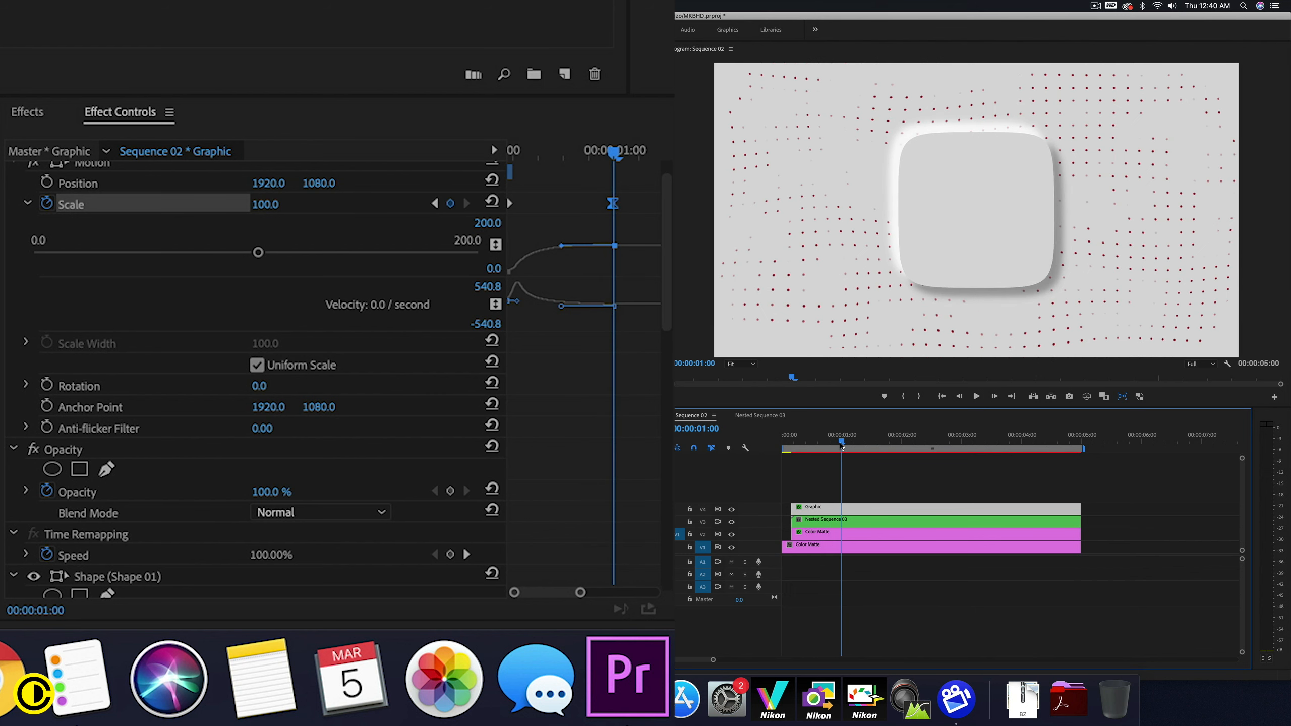
left_click(849, 511)
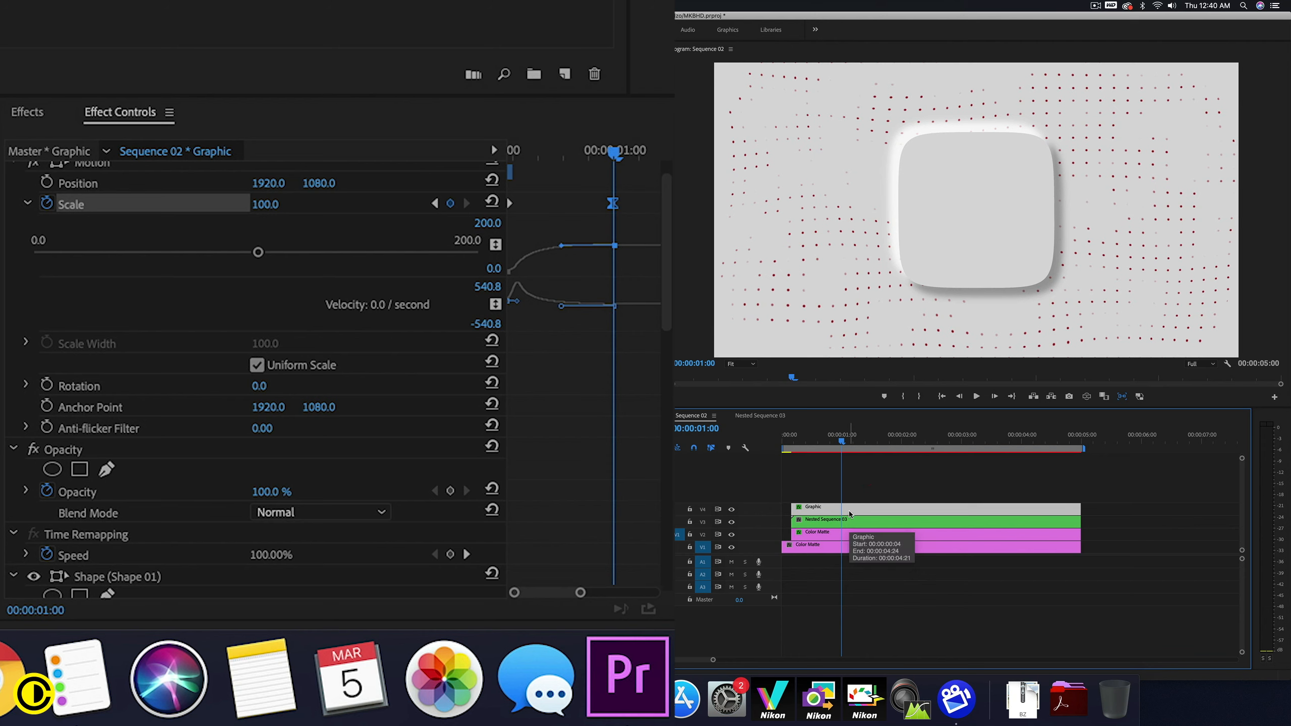
key("super")
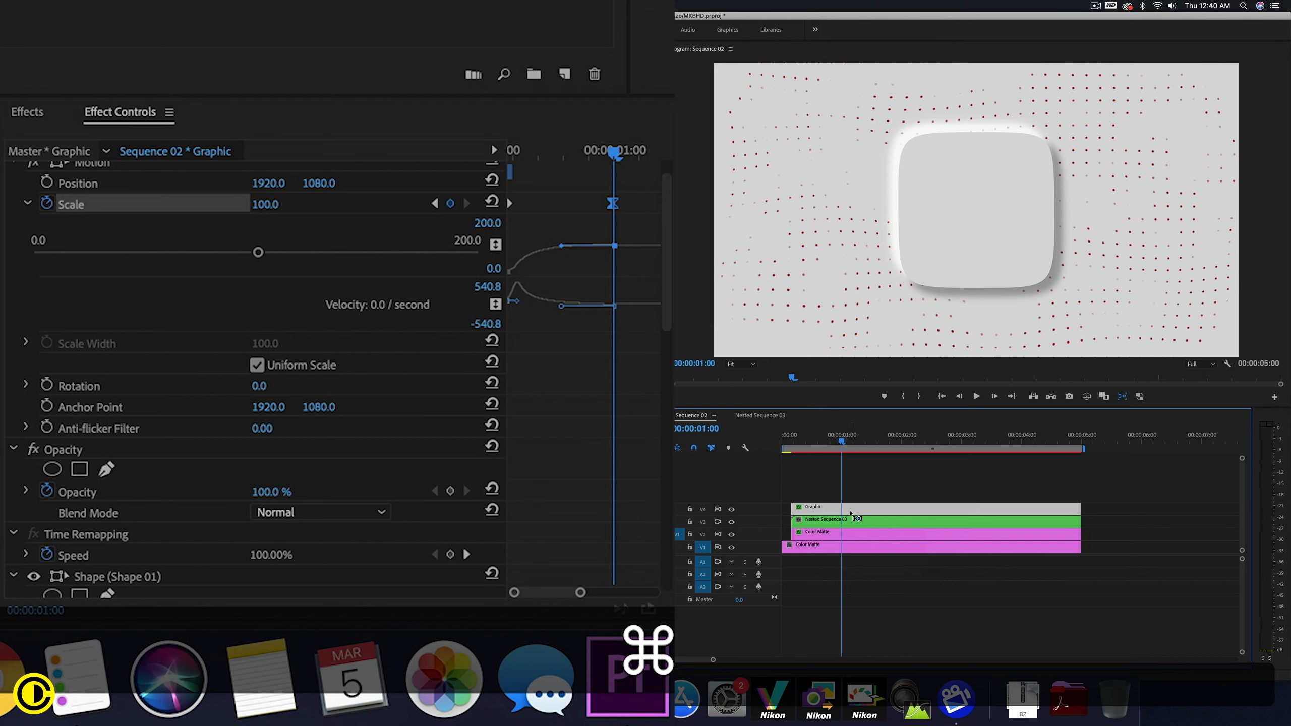
left_click(852, 512, "super")
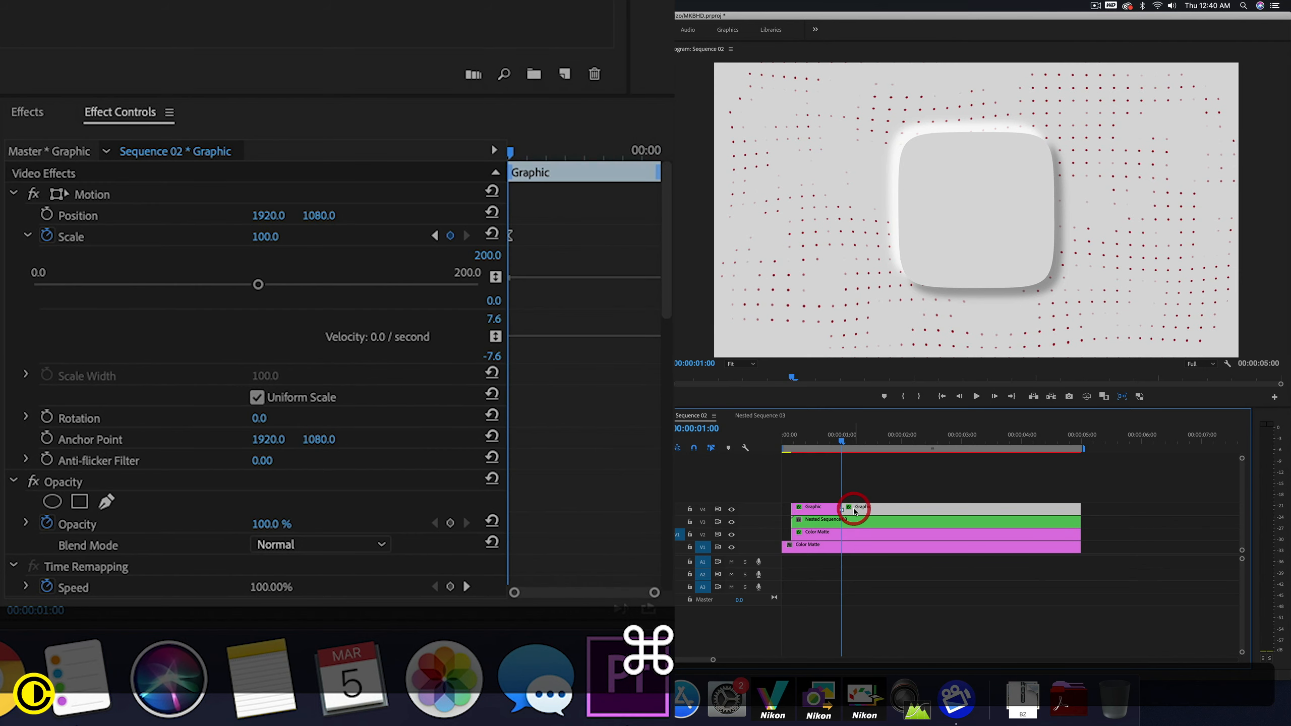
left_click(510, 238)
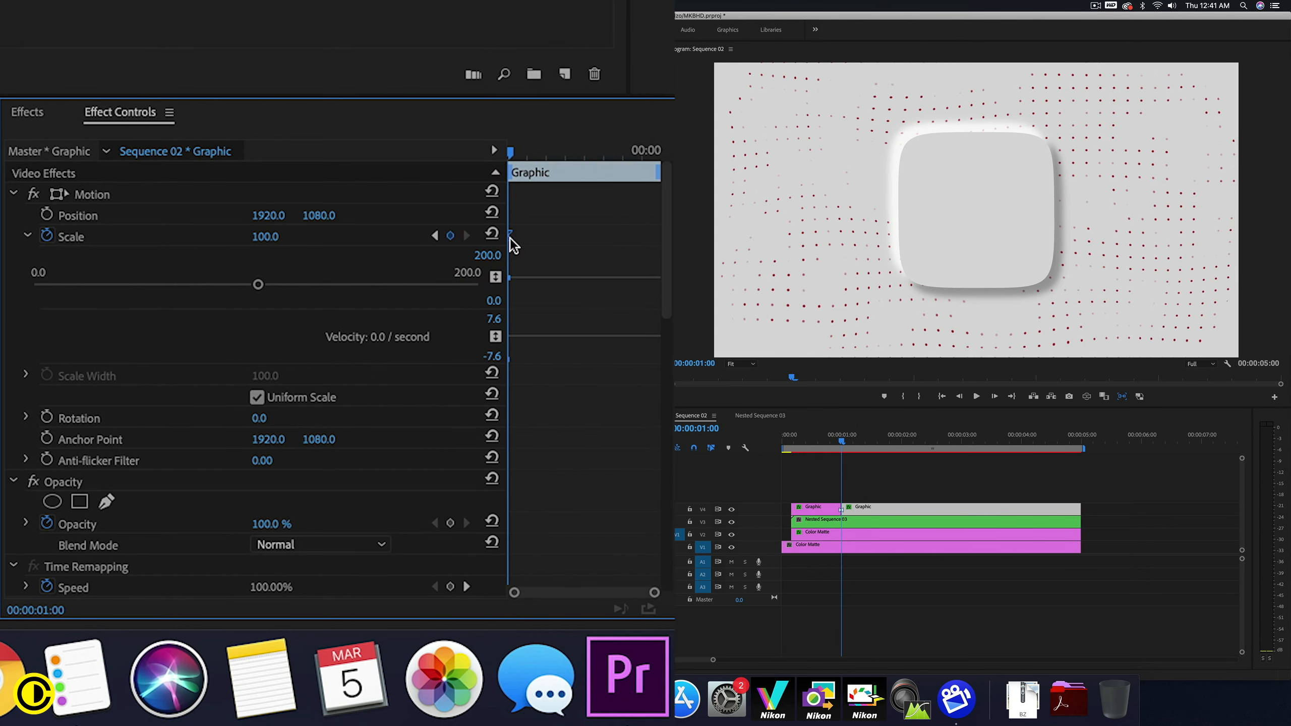
key("BackSpace")
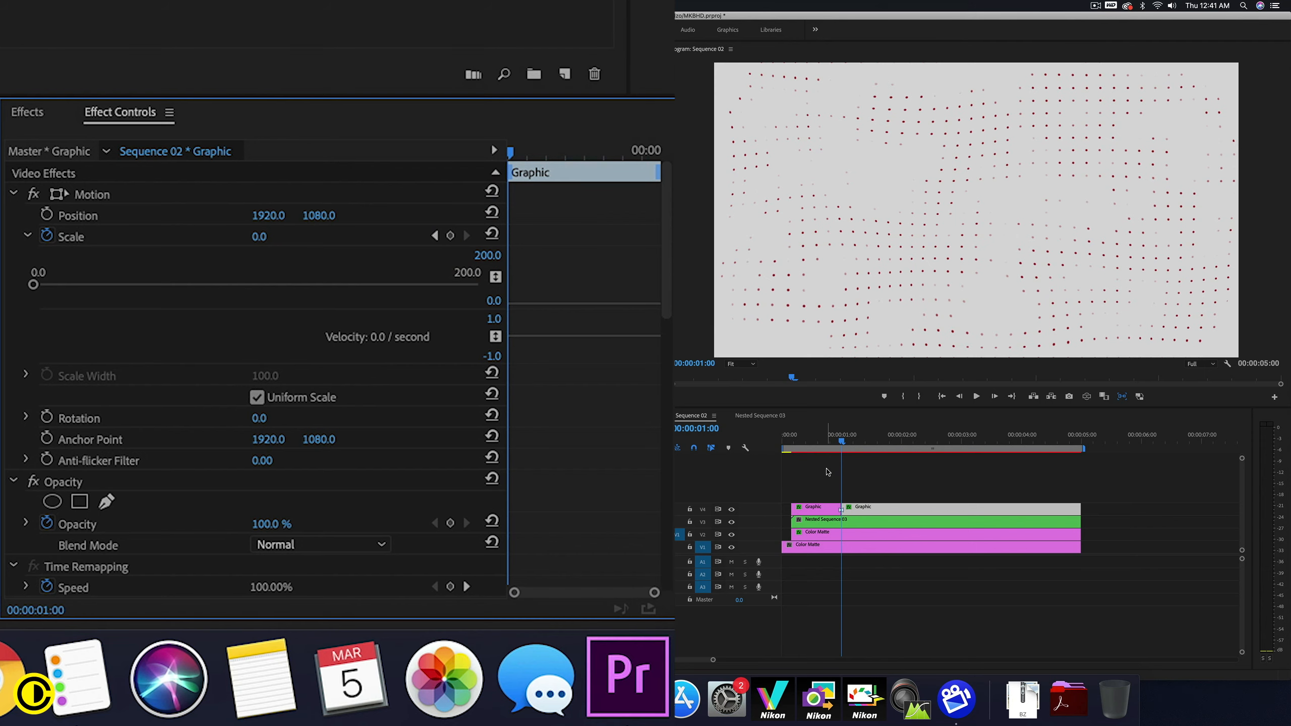
key("super+z")
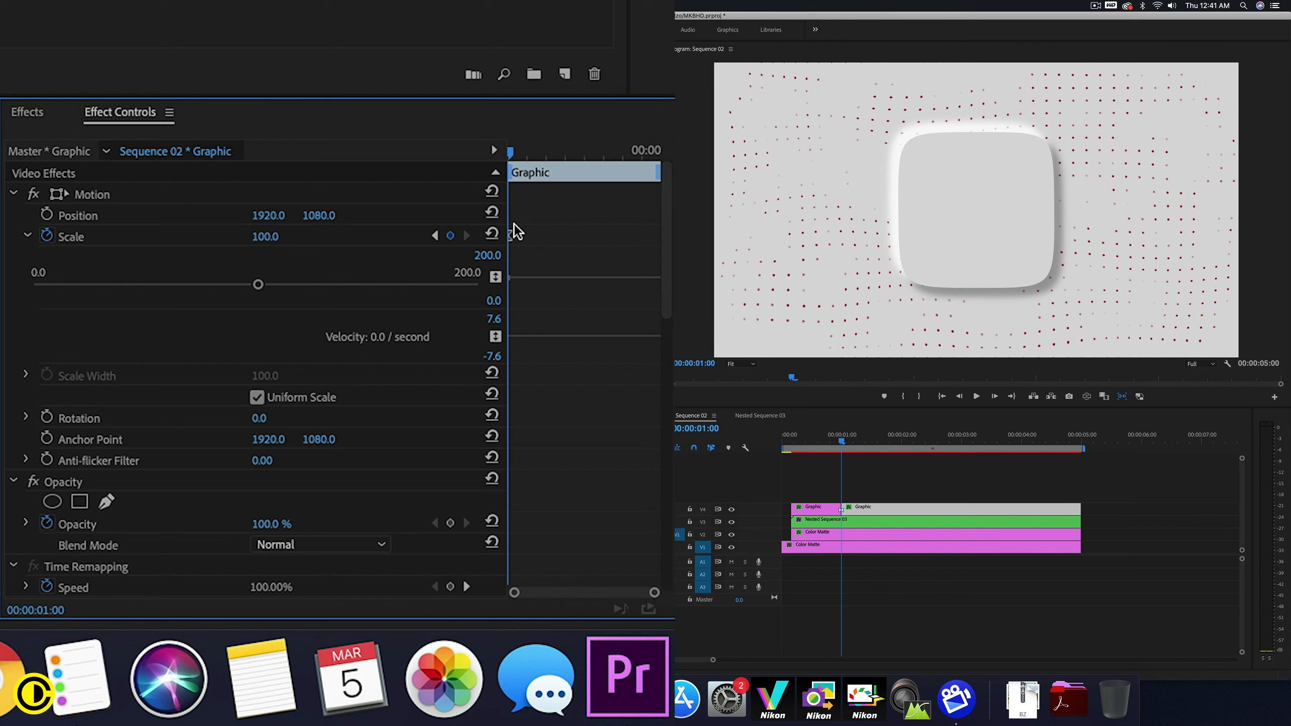
- Turn off Scale animation on the second Graphic clip, removing its keyframes while keeping Scale at 100
left_click(46, 235)
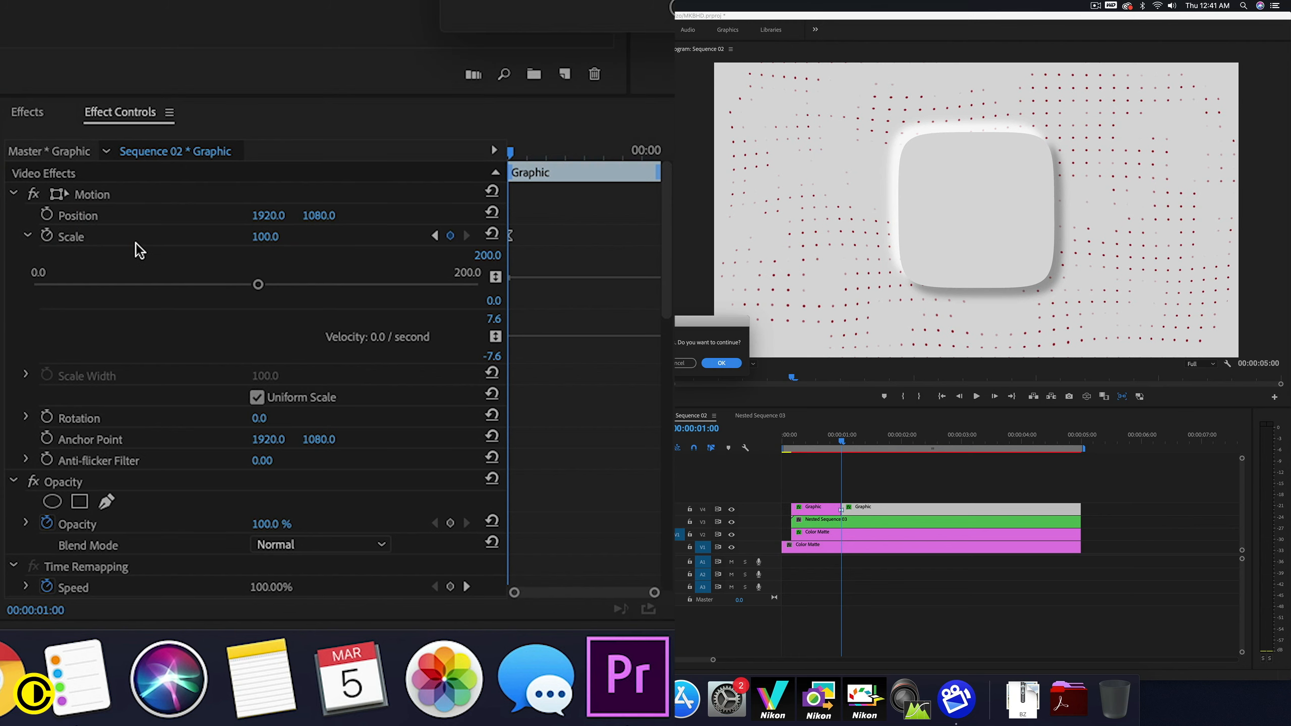
left_click(723, 368)
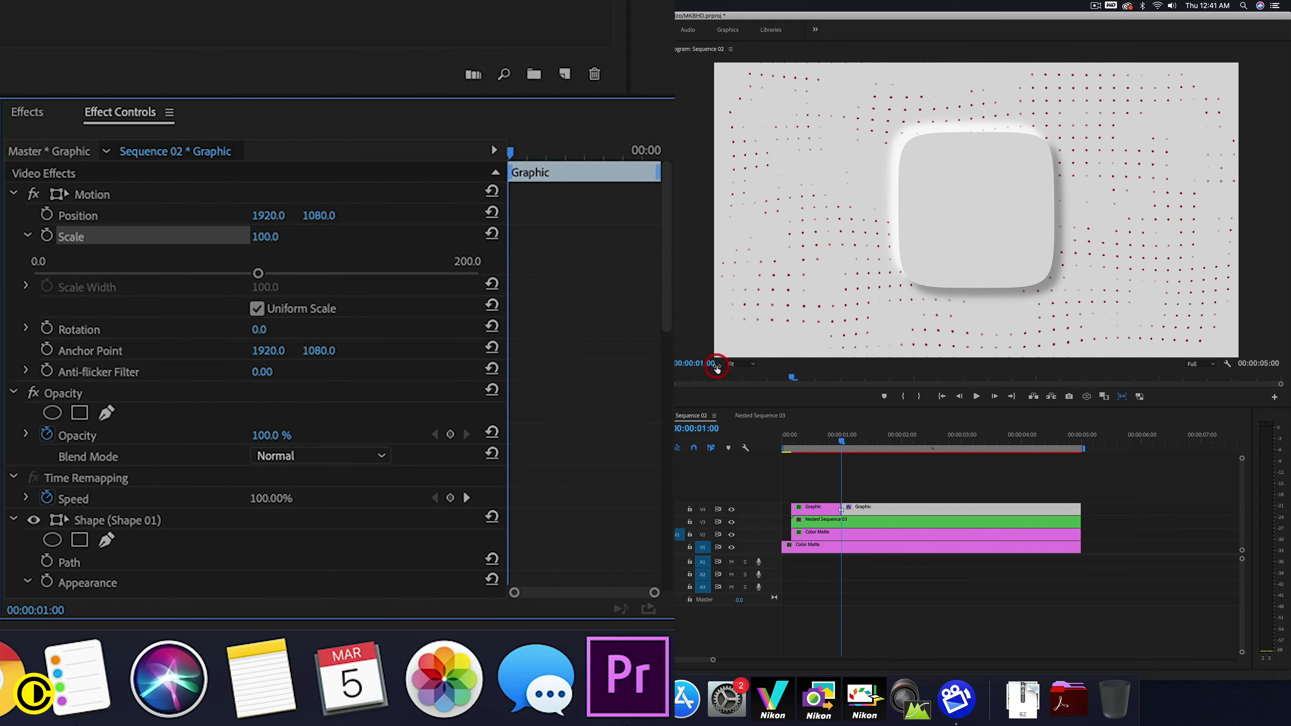
- Split the second Graphic clip at 00:00:02:00 and select the part after the cut
left_click_drag(853, 436, 902, 444)
left_click(903, 444)
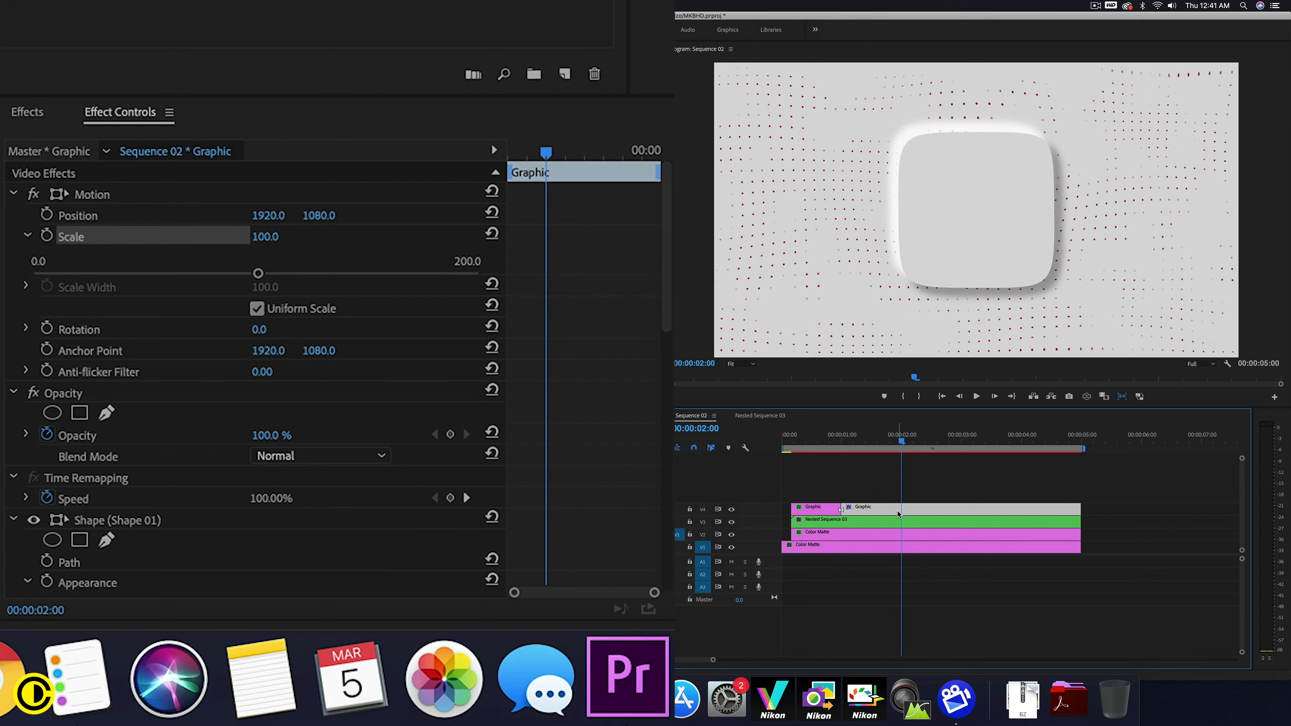
key("super+k")
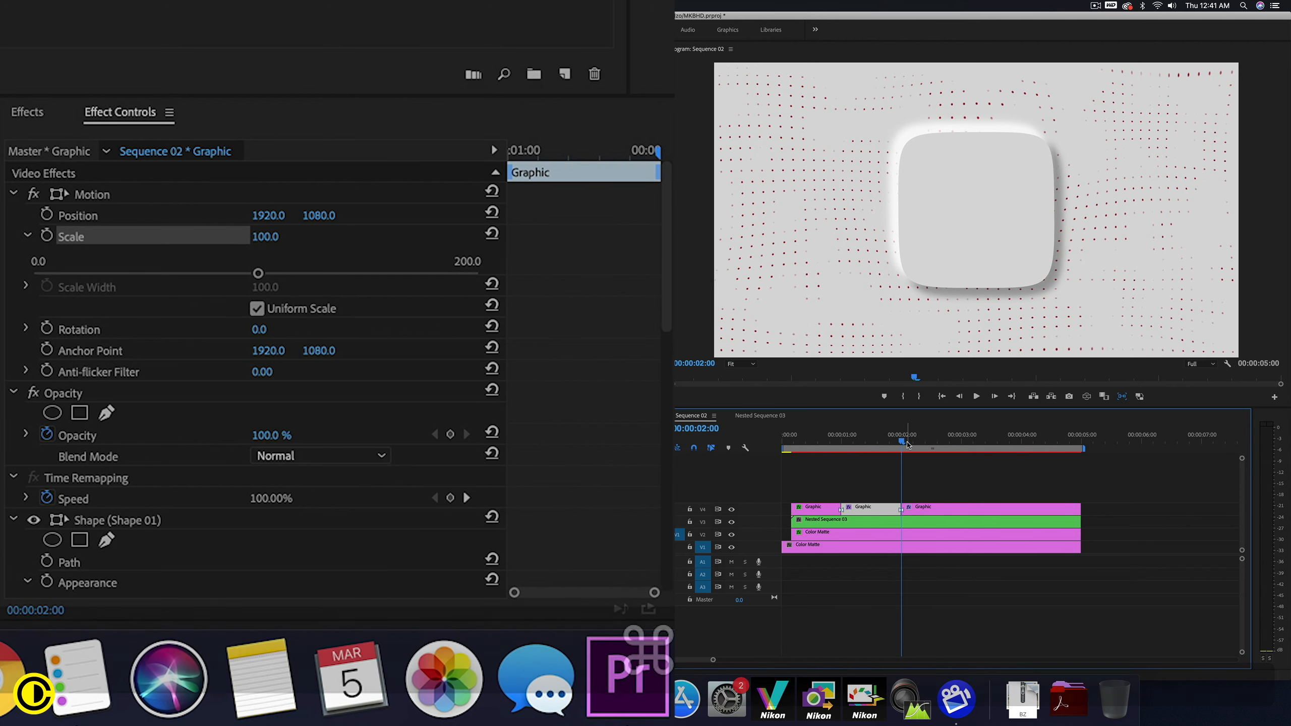
left_click(917, 508)
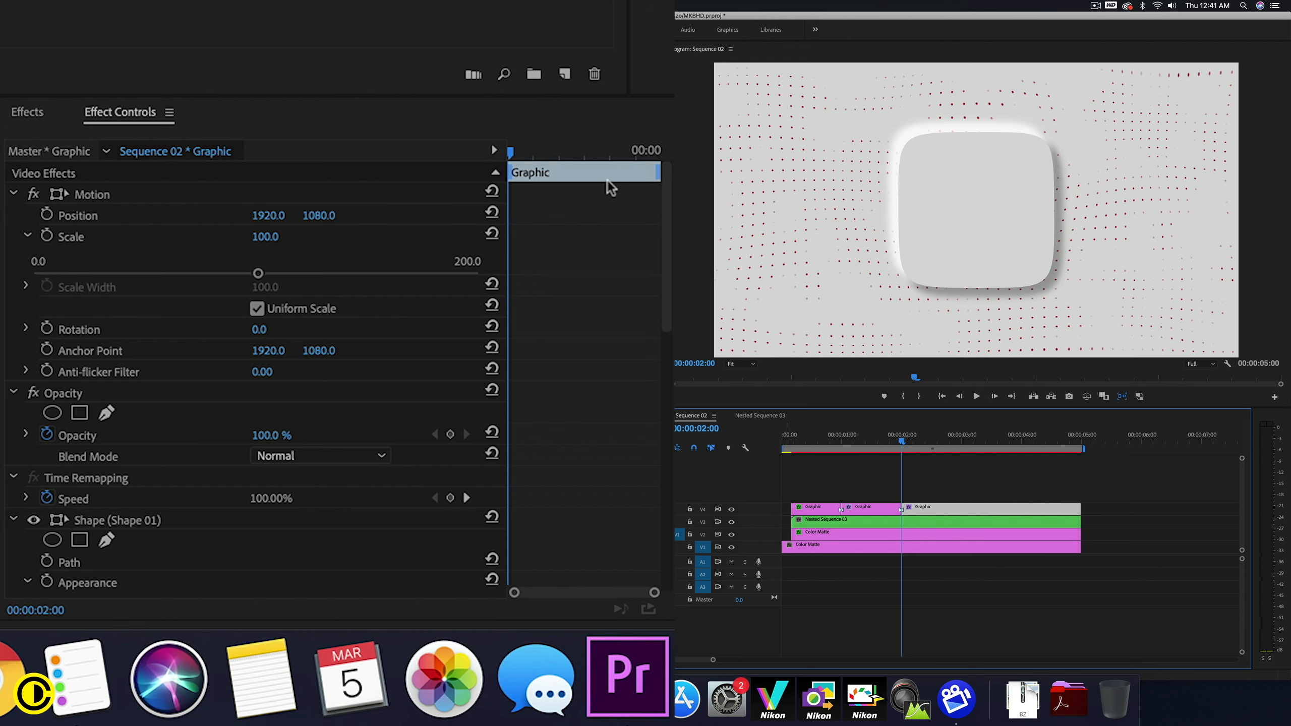
- Keyframe the last Graphic clip's Scale at 100 at 00:00:02:00 and at 0 at 00:00:04:00
left_click(46, 237)
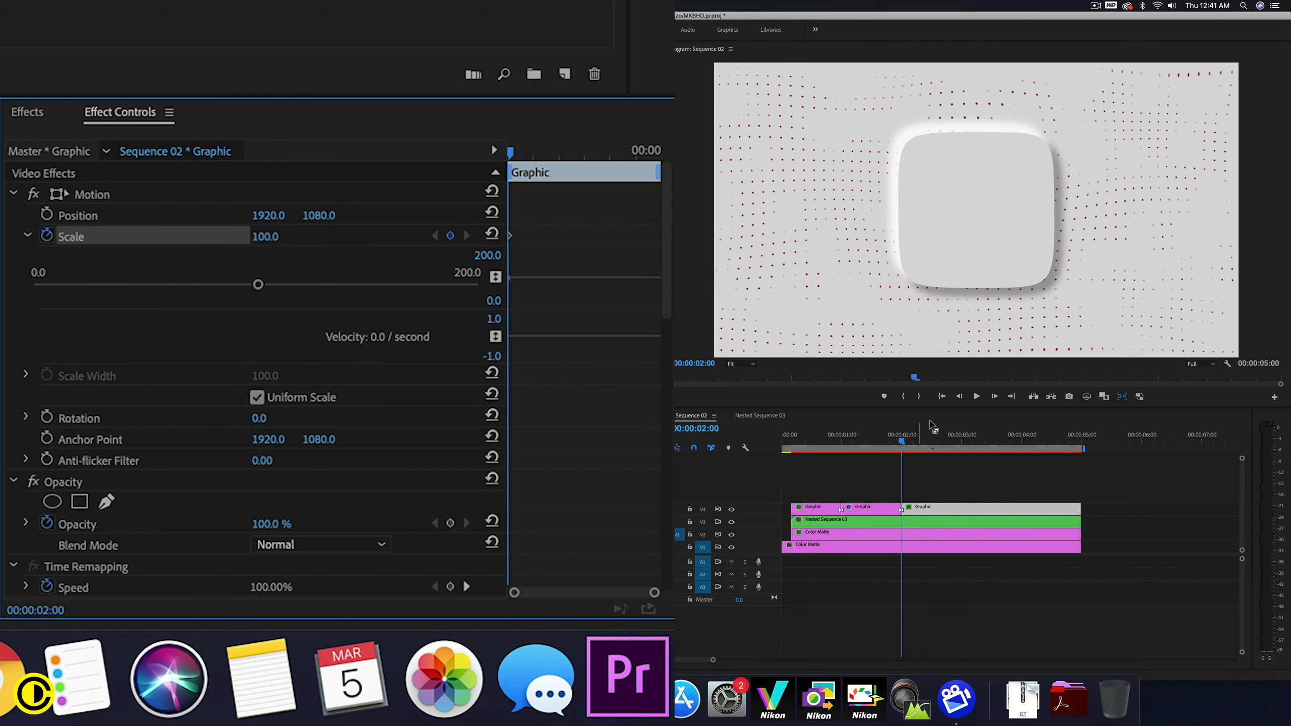
left_click_drag(902, 427, 1023, 427)
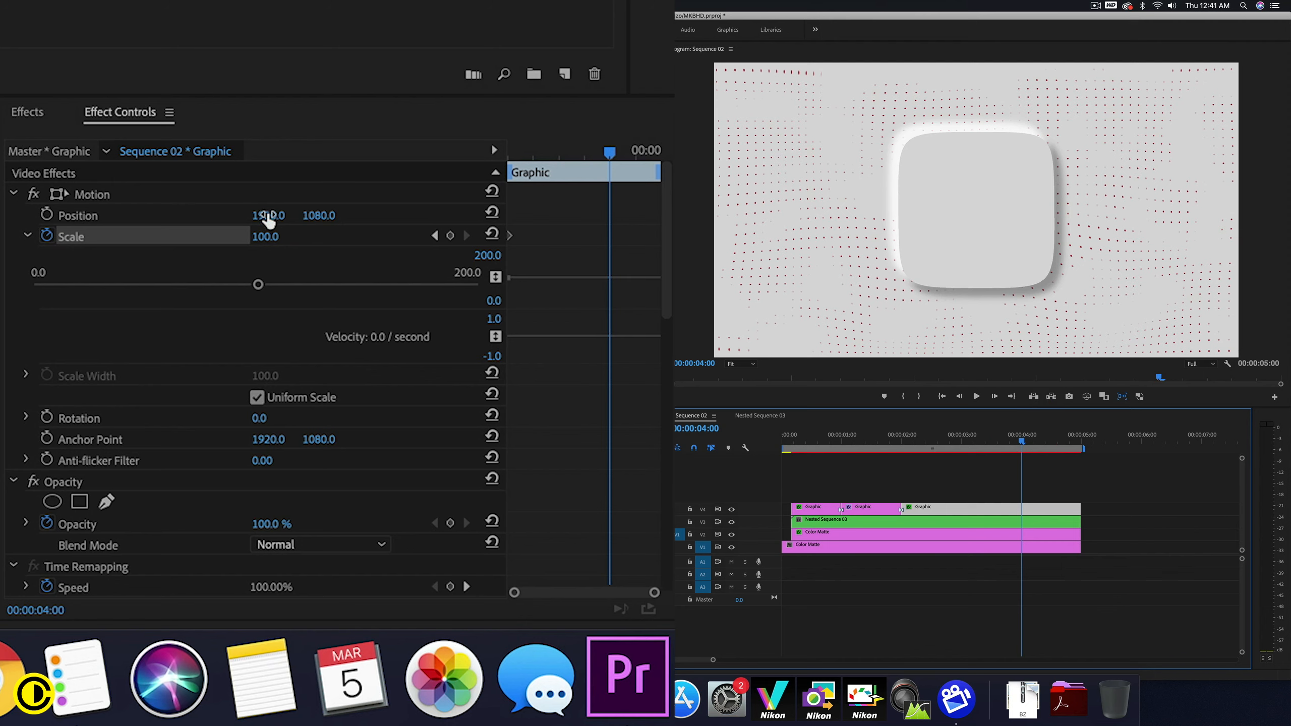
left_click(264, 237)
type("0")
key("Return")
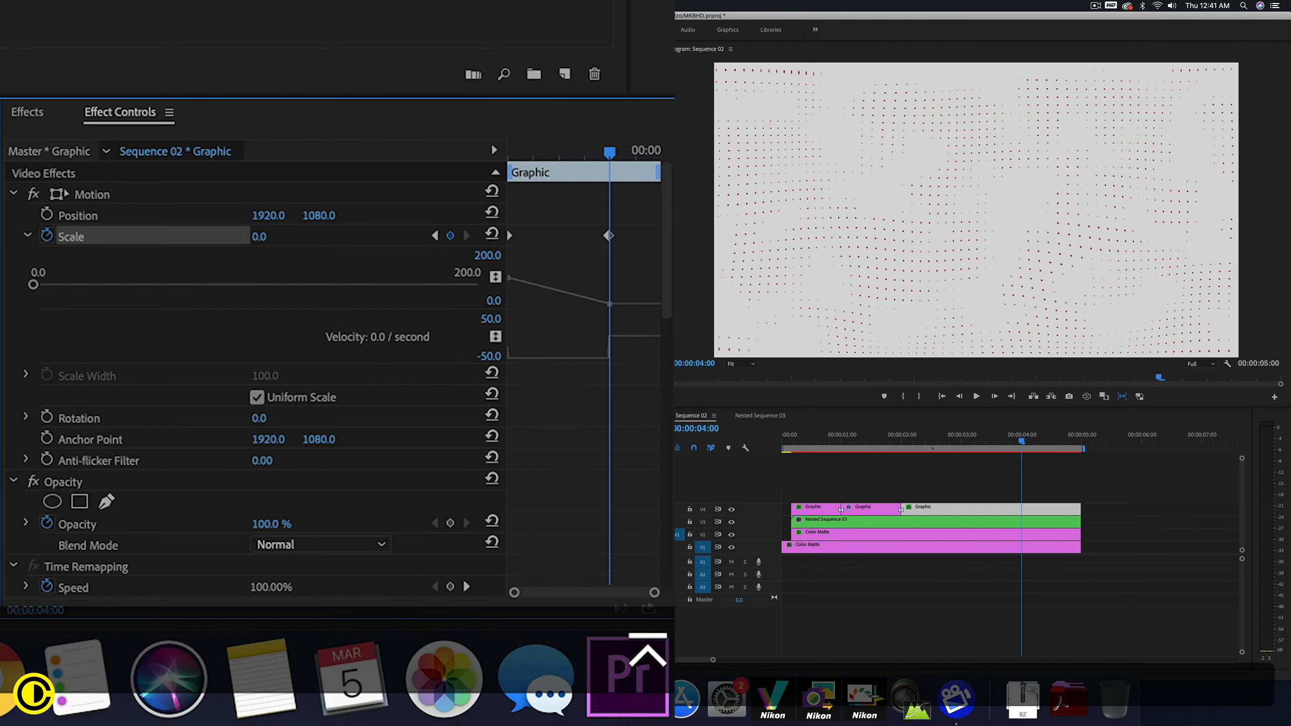
- Set the Scale keyframe at 00:00:02:00 to Bezier and extend its outgoing handle so the shrinking starts slowly
right_click(511, 237)
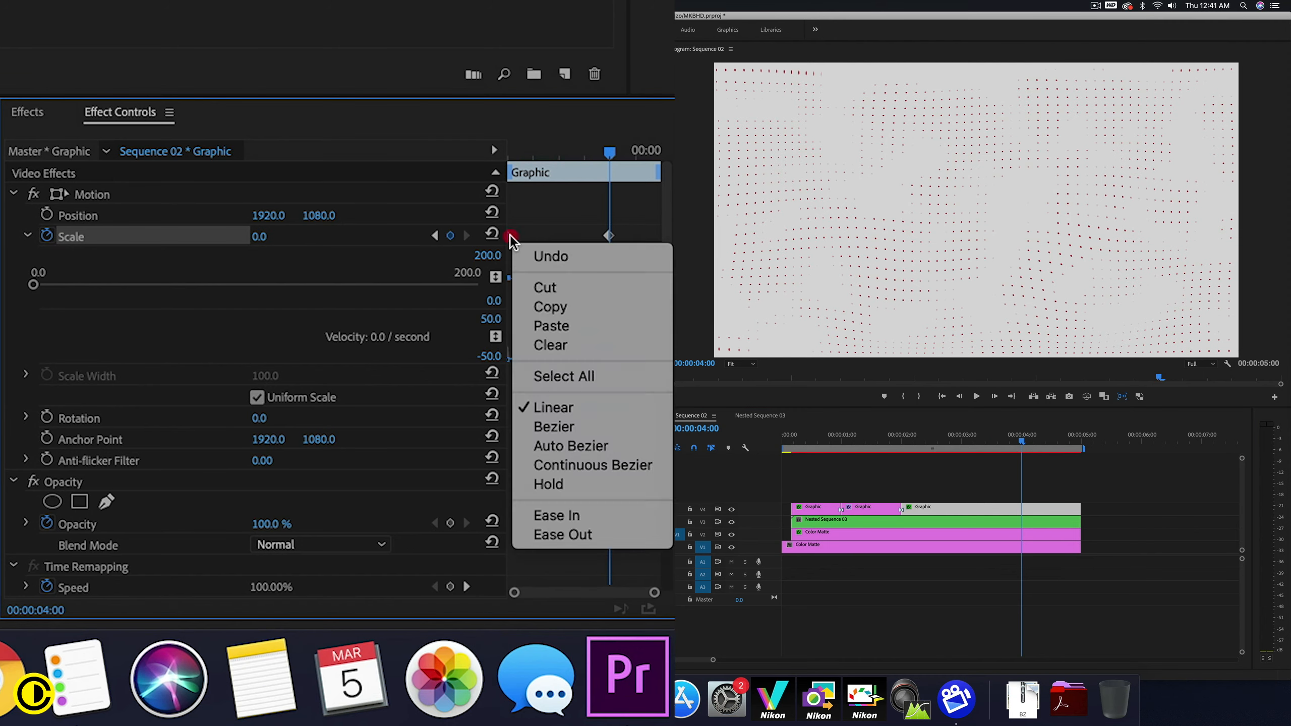
left_click(554, 426)
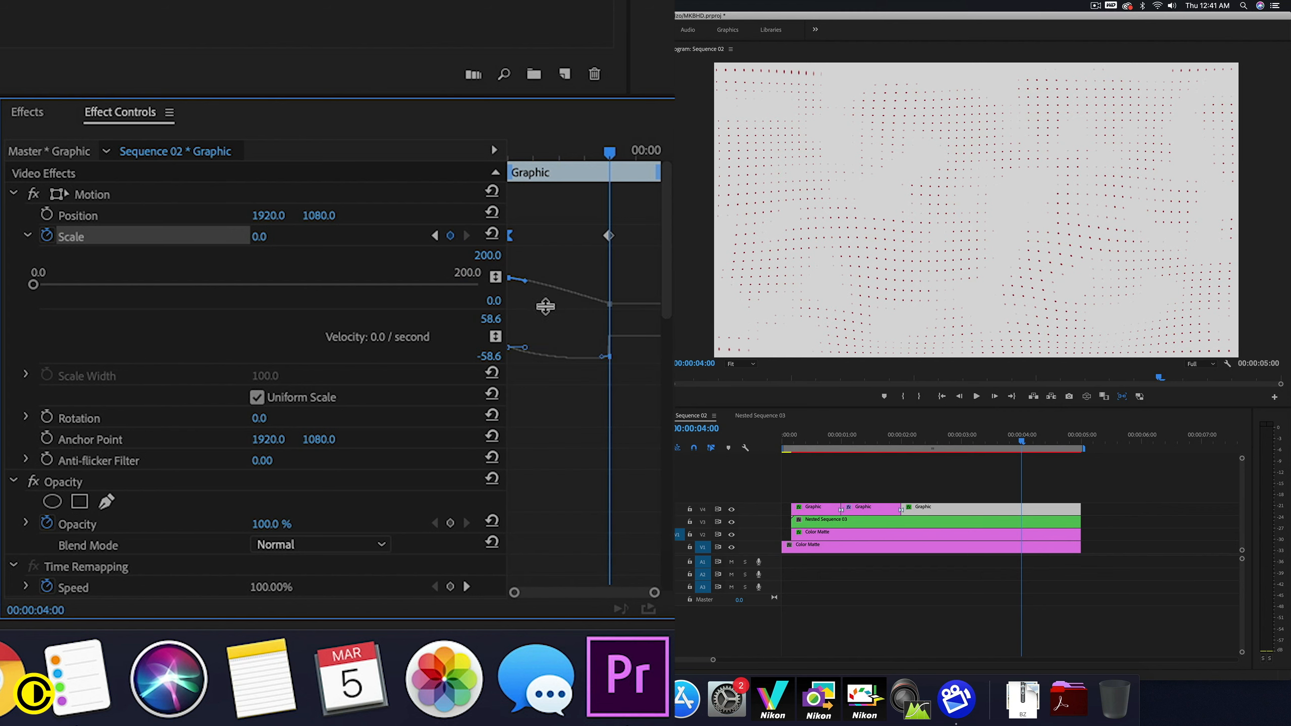
left_click_drag(523, 284, 613, 282)
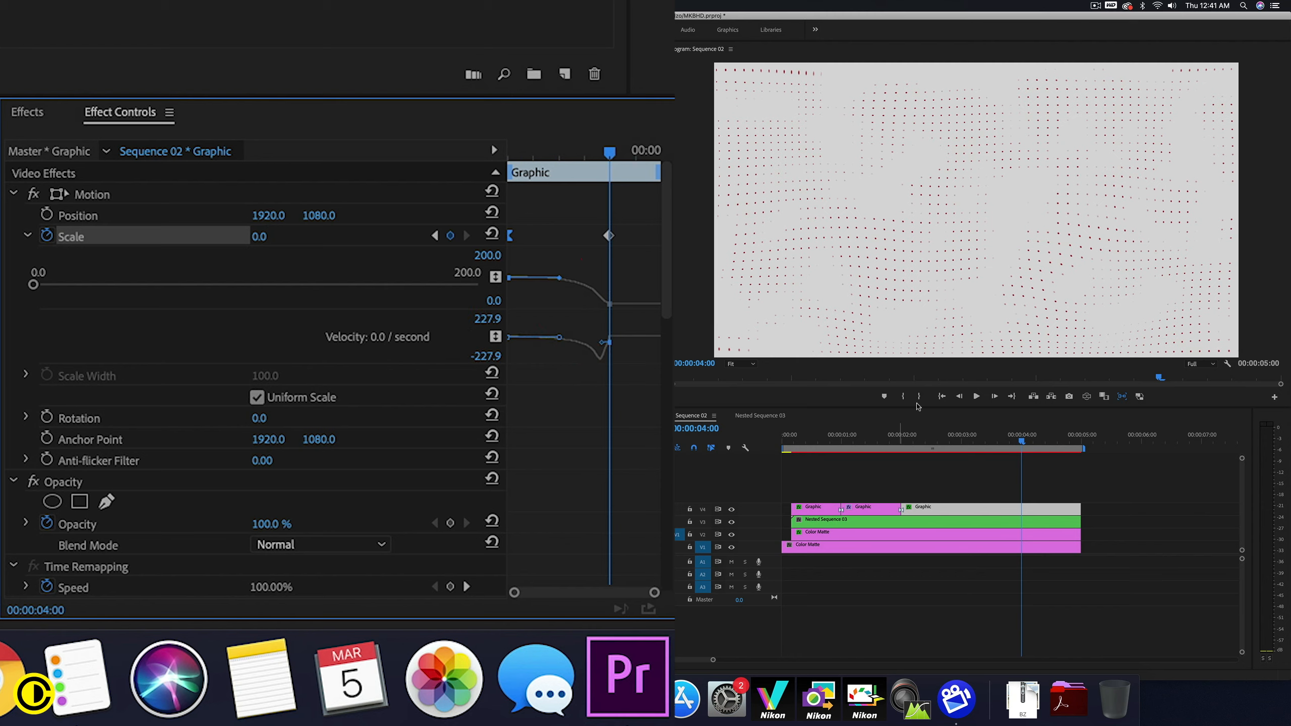
- Preview the graphic's scale-in, hold and scale-out by scrubbing Sequence 02 from the start to about 00:00:04:00
mouse_move(789, 444)
left_mouse_down()
mouse_move(1060, 438)
mouse_move(791, 441)
mouse_move(808, 442)
left_mouse_up()
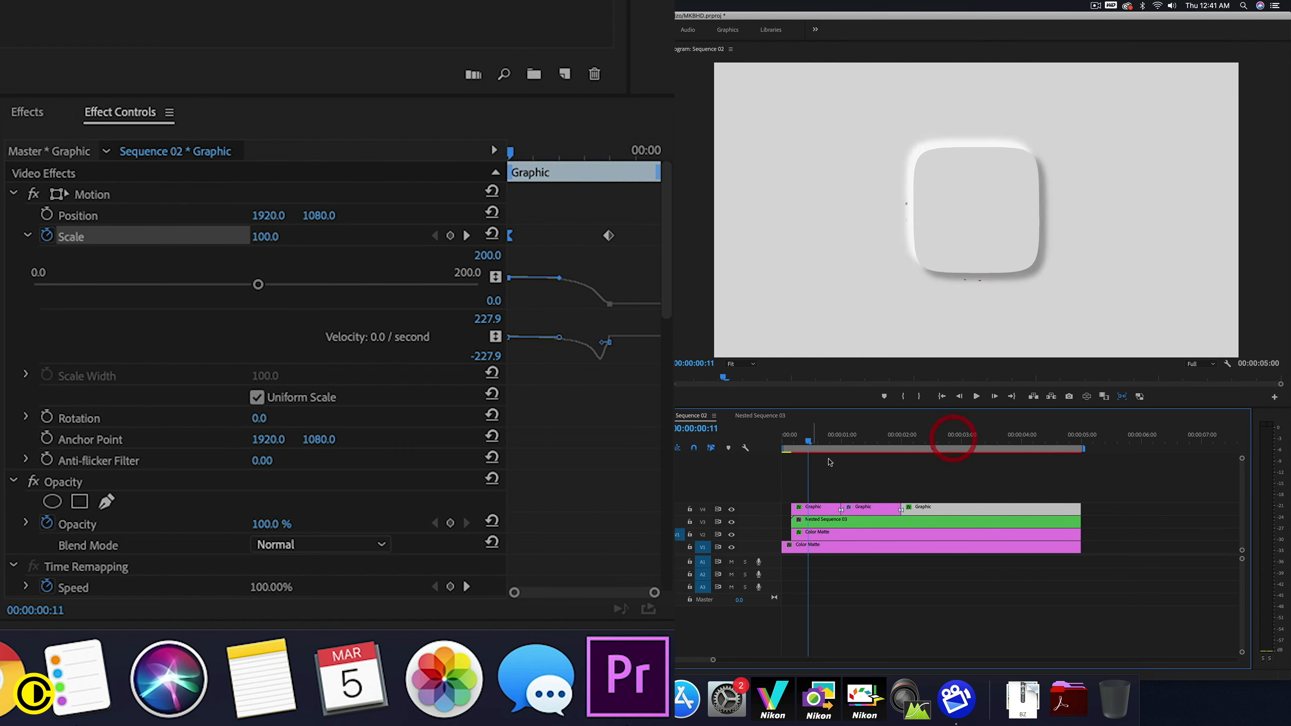
left_click_drag(839, 440, 859, 440)
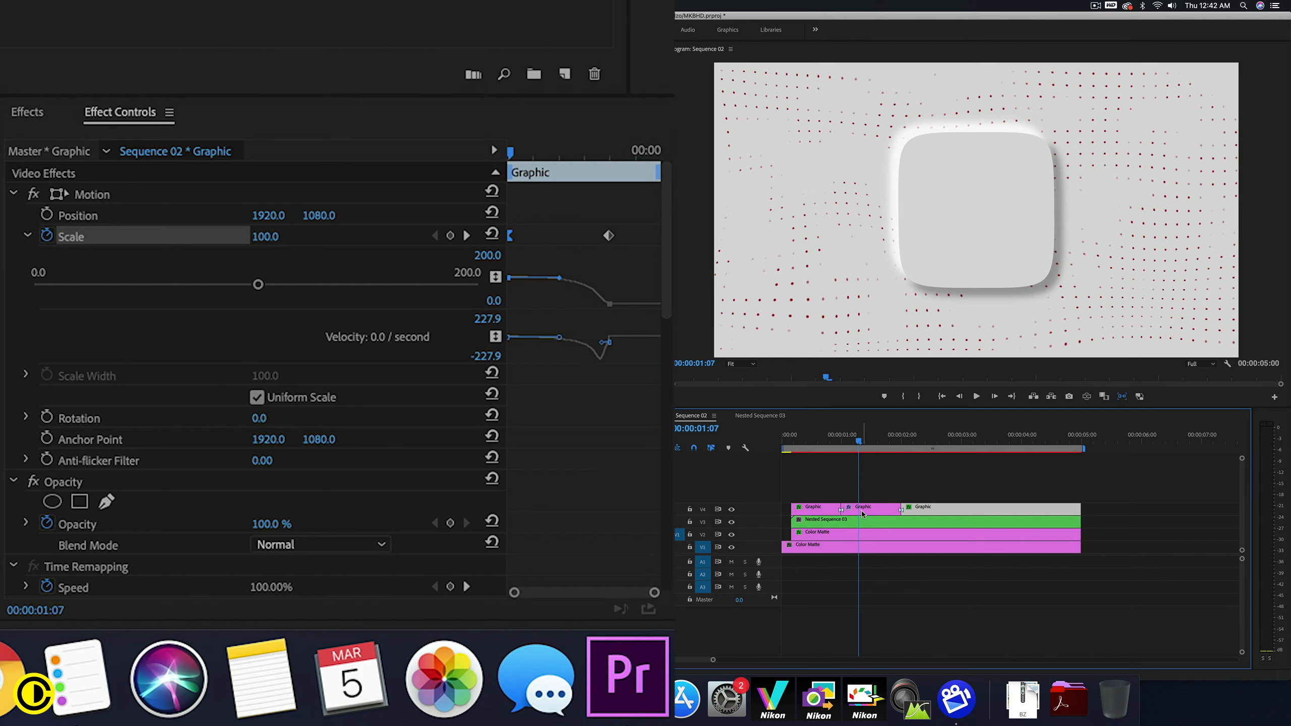
left_click_drag(855, 441, 854, 506)
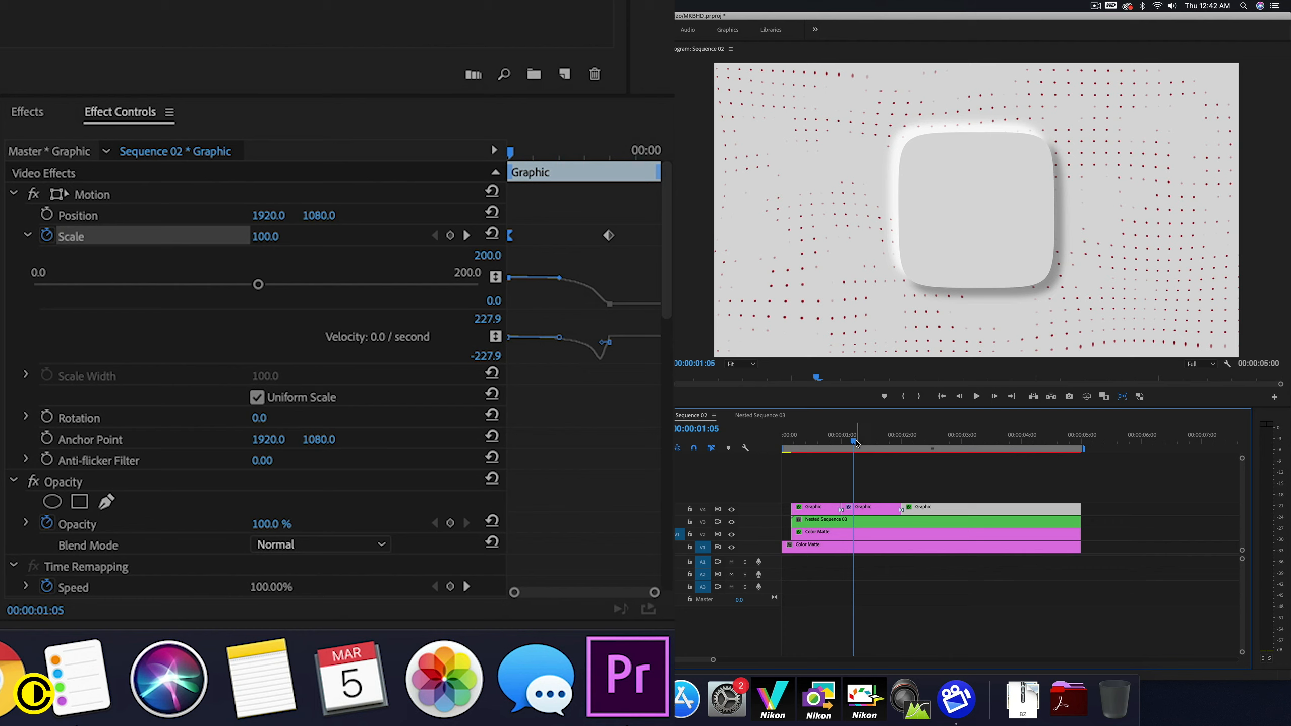
key("space")
left_click(789, 450)
left_click_drag(788, 450, 1017, 420)
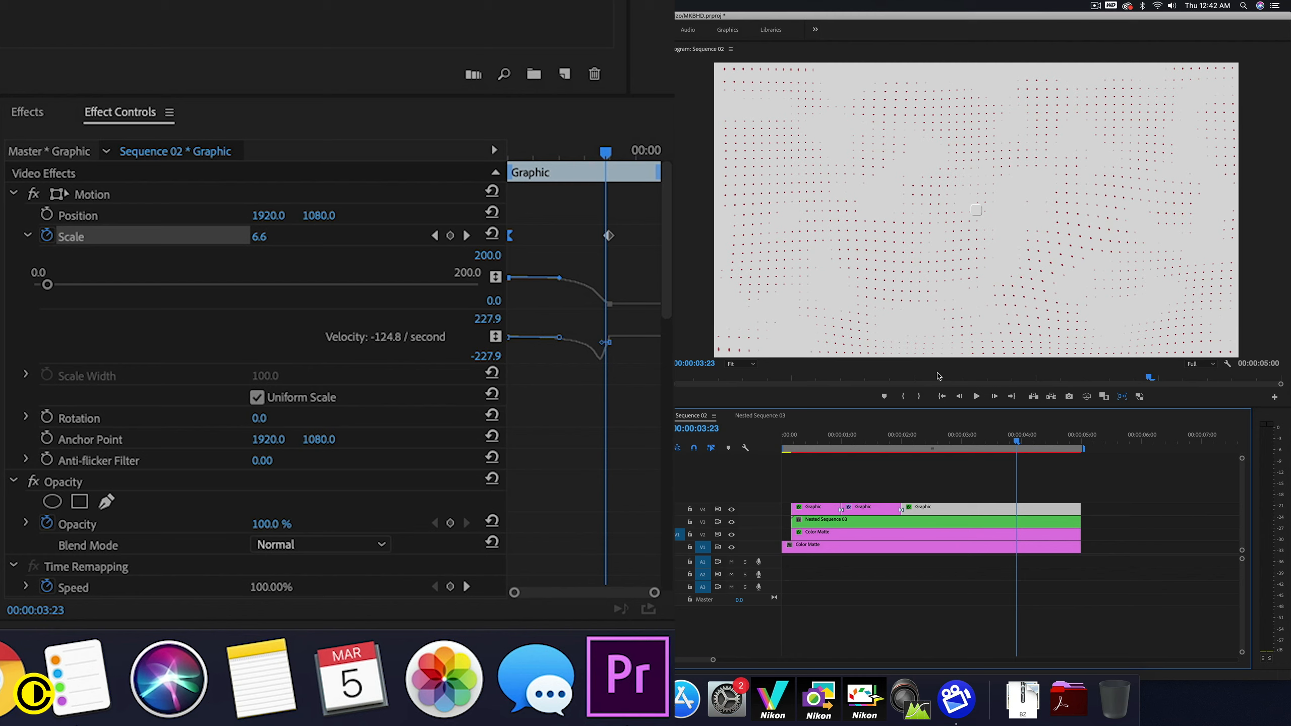
left_click_drag(799, 442, 1024, 430)
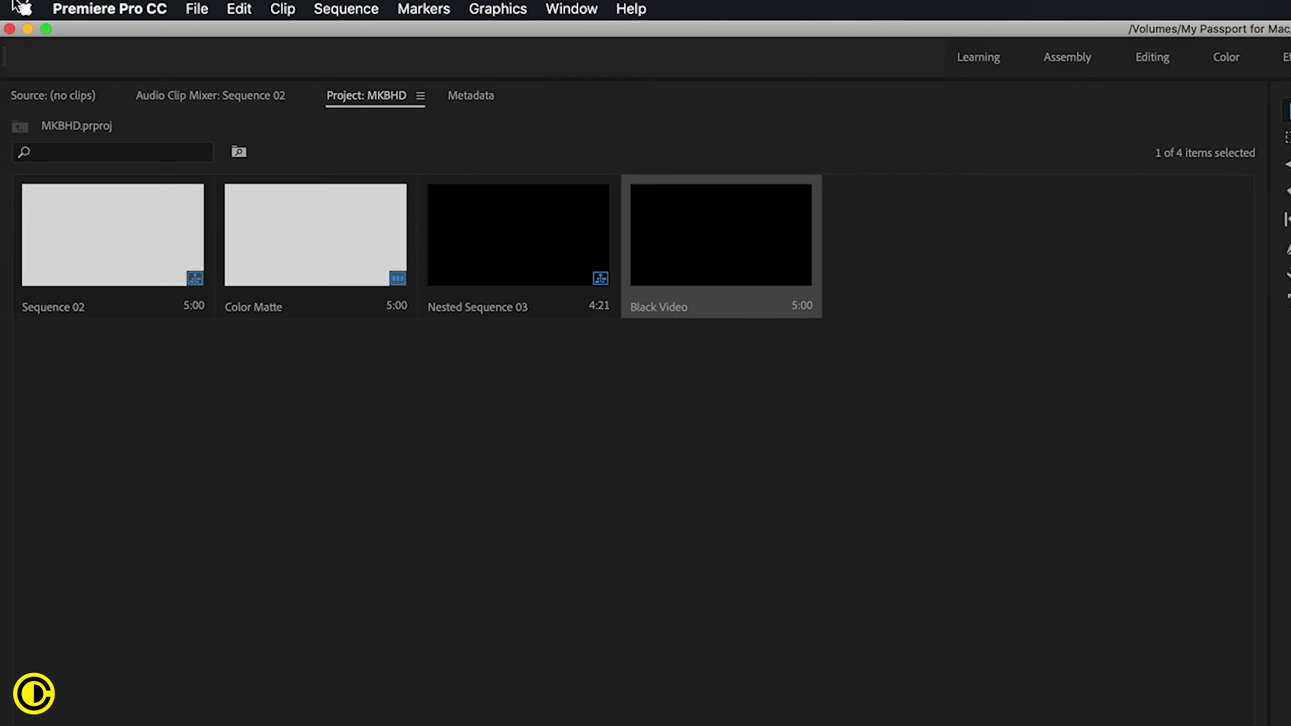
- Export Sequence 02 as Sequence 02_2.mp4 in H.264 format with the Youtube 2017 4k preset
left_click(196, 8)
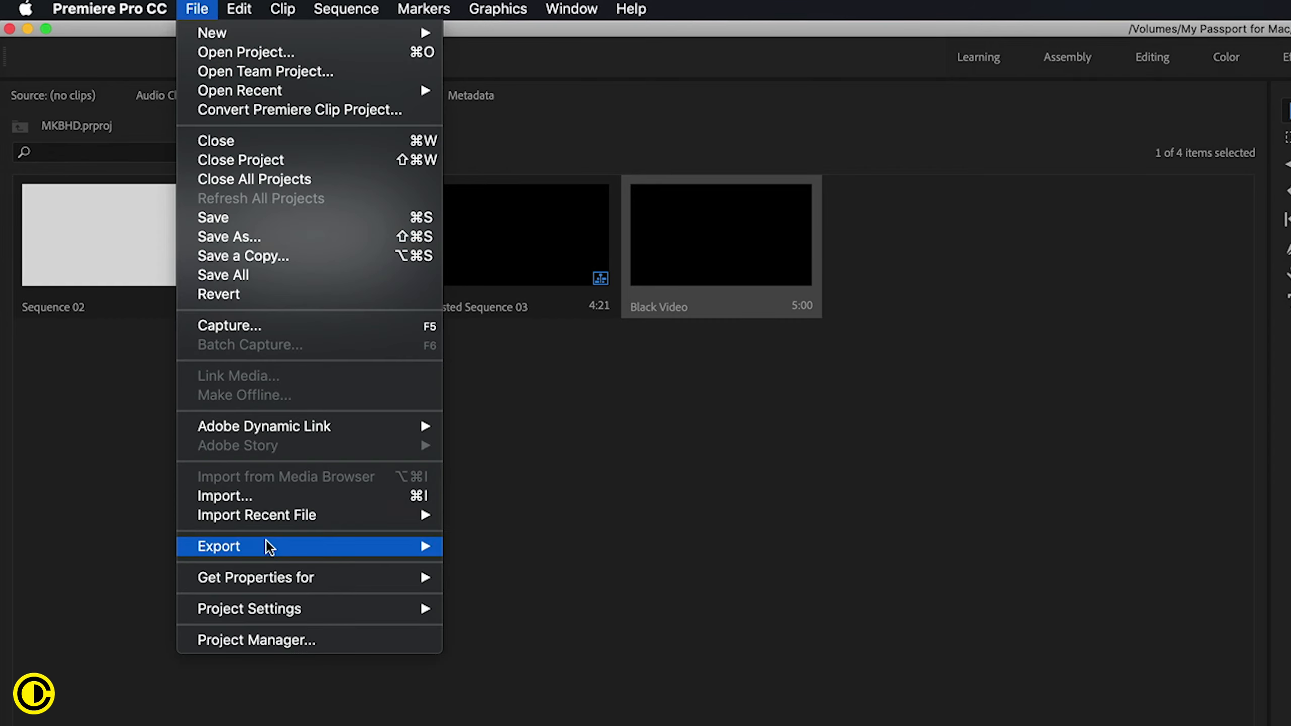
mouse_move(269, 547)
left_click(498, 543)
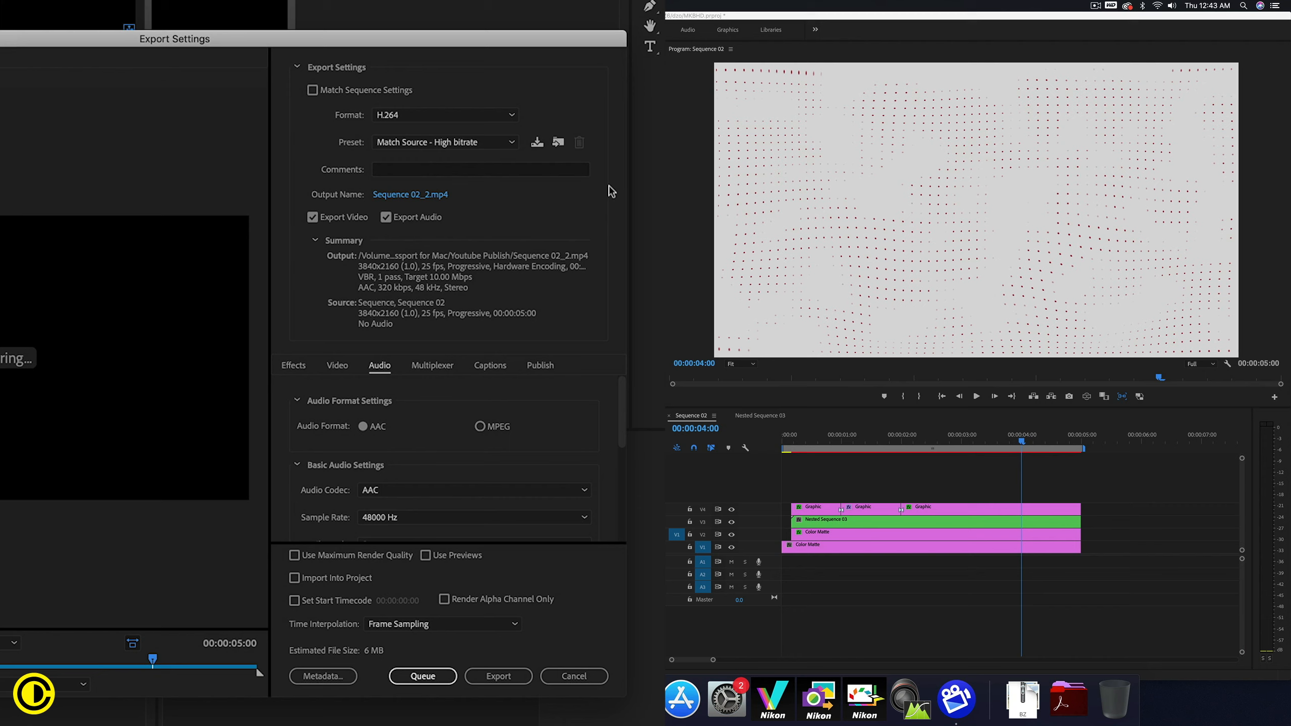
left_click(438, 140)
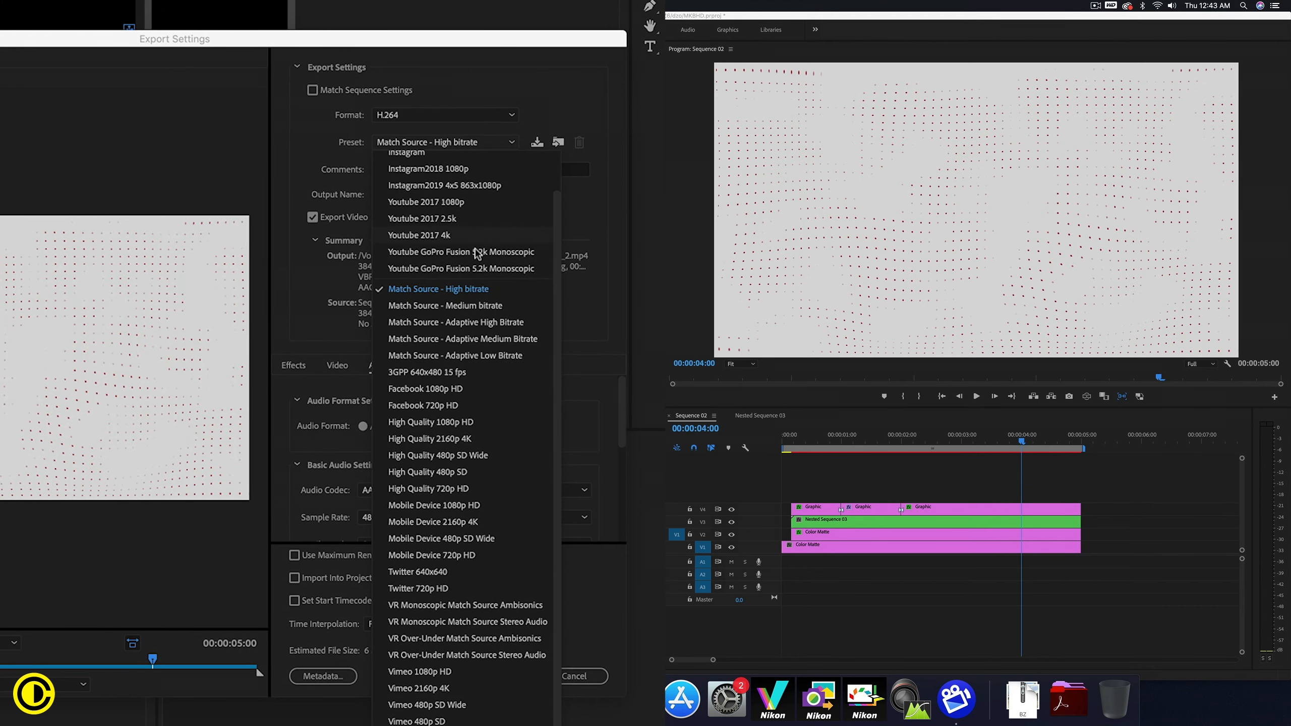
left_click(443, 236)
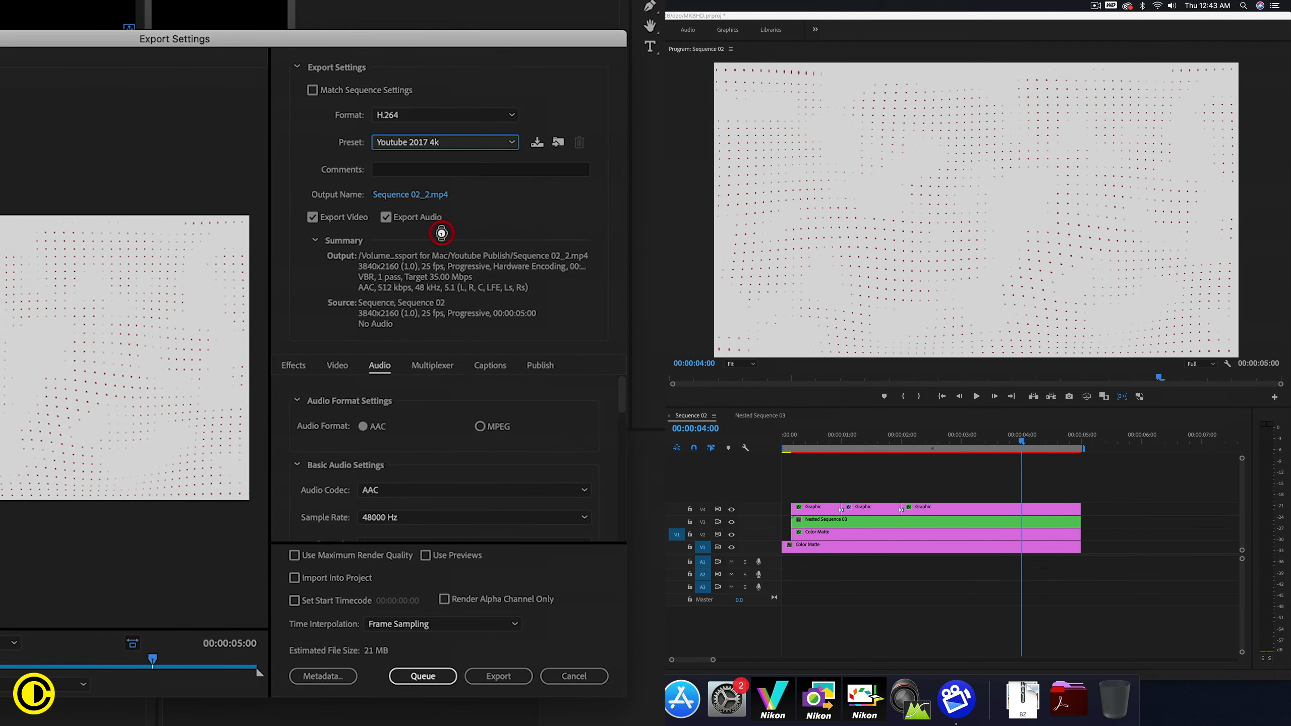
left_click(498, 675)
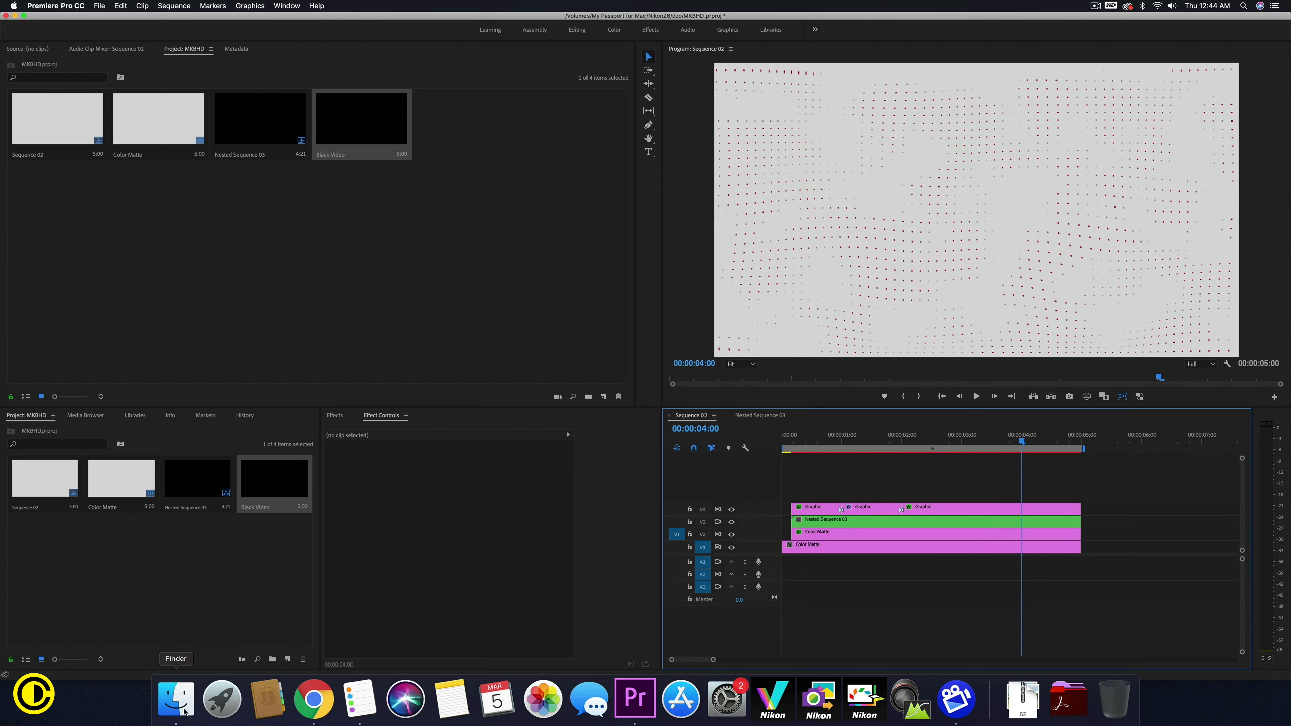
- Add the exported Sequence 02_2.mp4 from the Youtube Publish folder in Finder to track V1 after the existing clips, and scrub through it
left_click(176, 700)
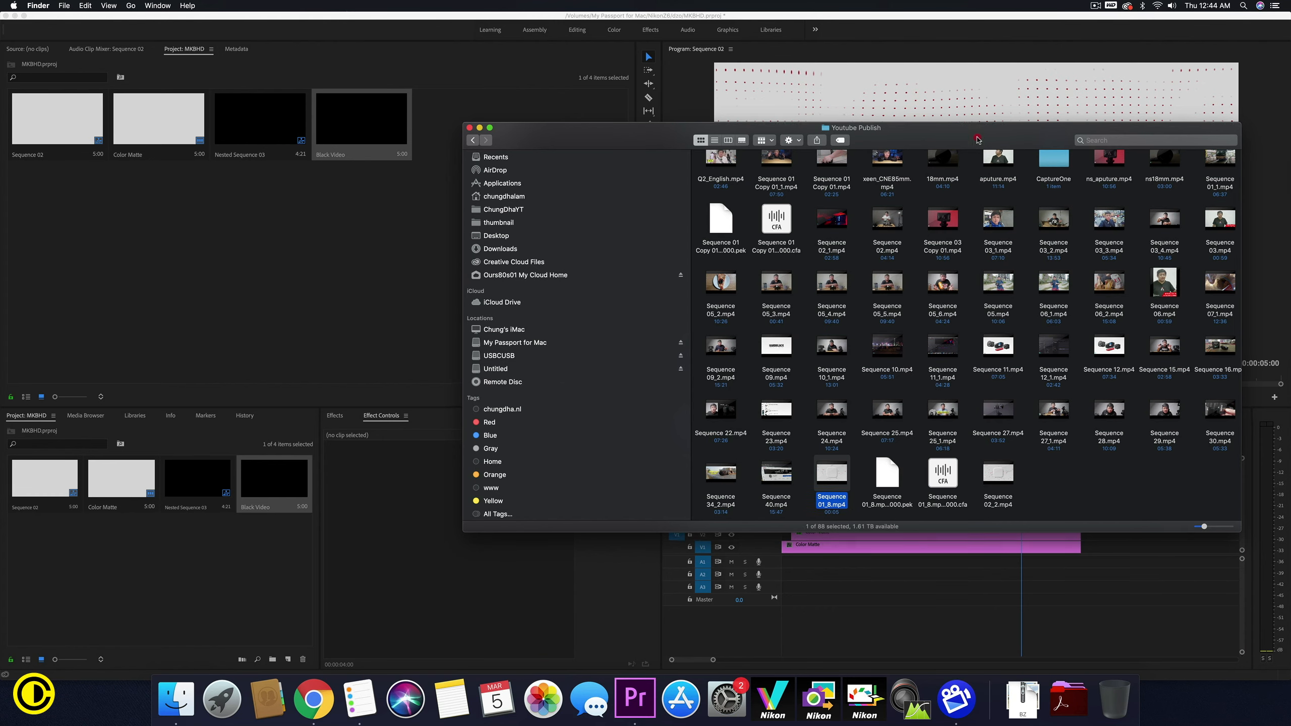
left_click_drag(982, 141, 615, 170)
left_click_drag(631, 503, 1134, 528)
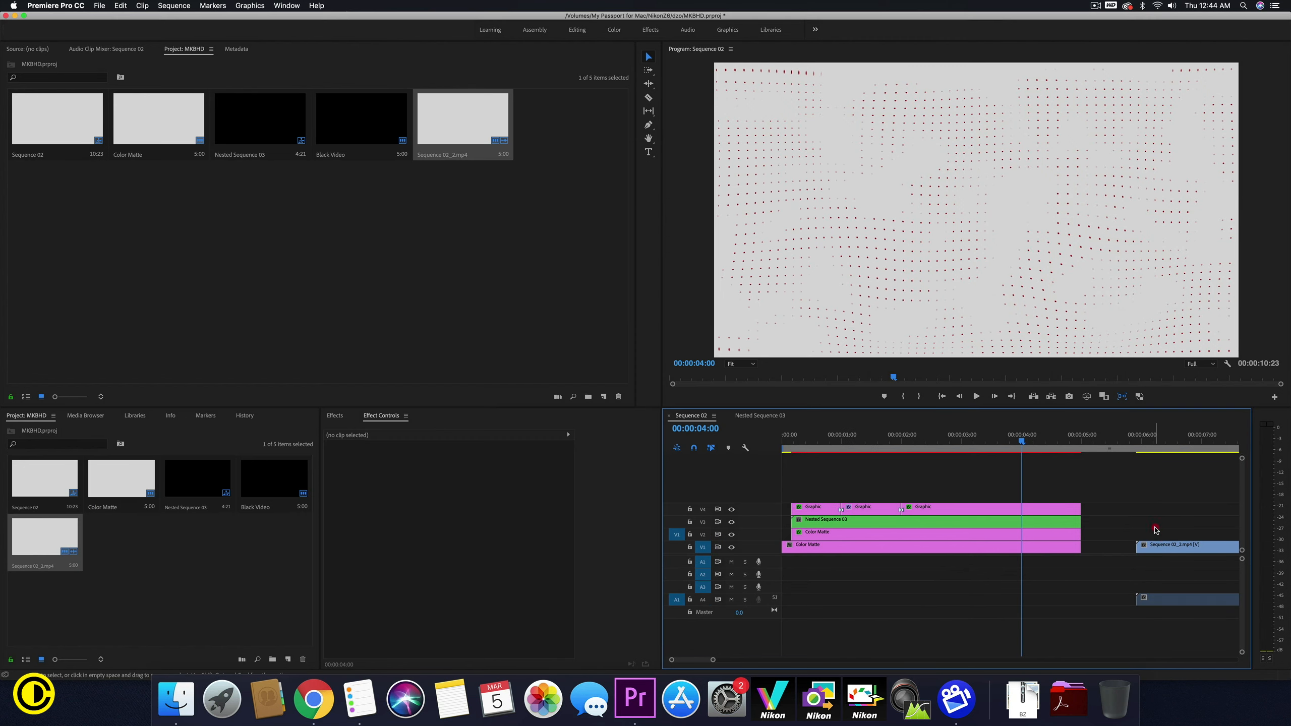
scroll(1118, 529, "right", 5)
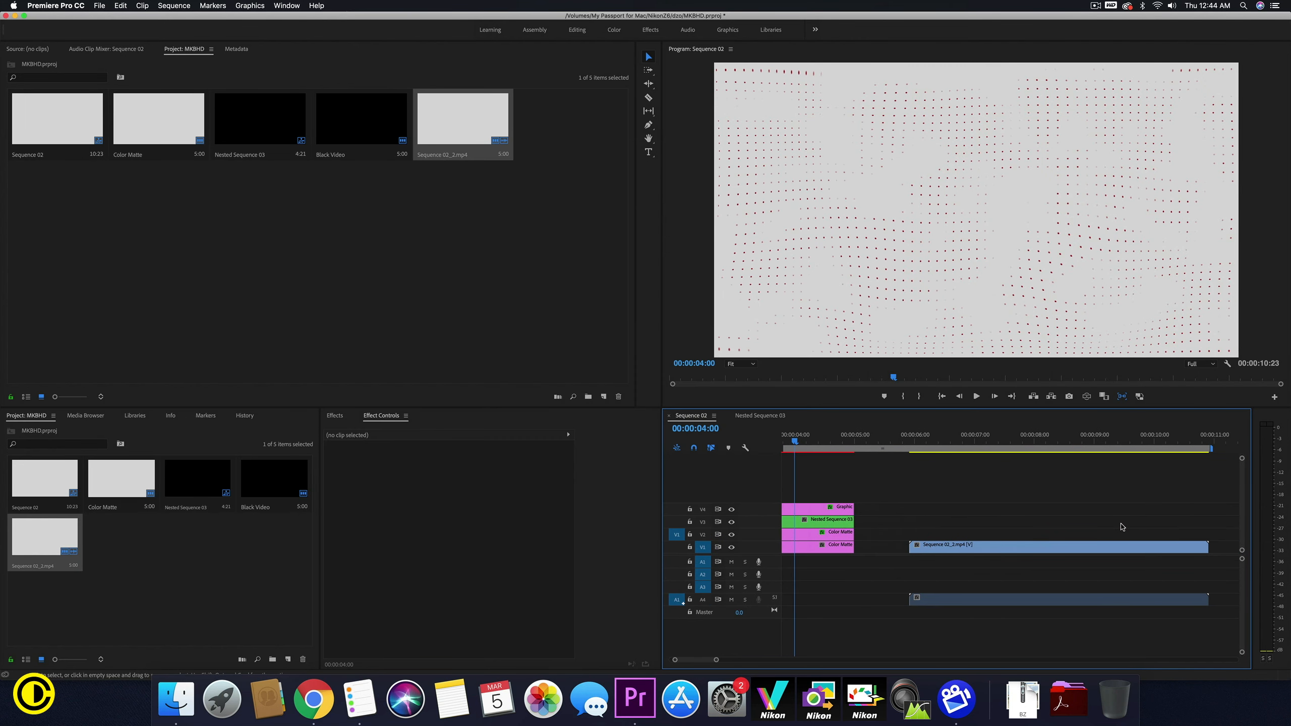
left_click_drag(897, 441, 1148, 427)
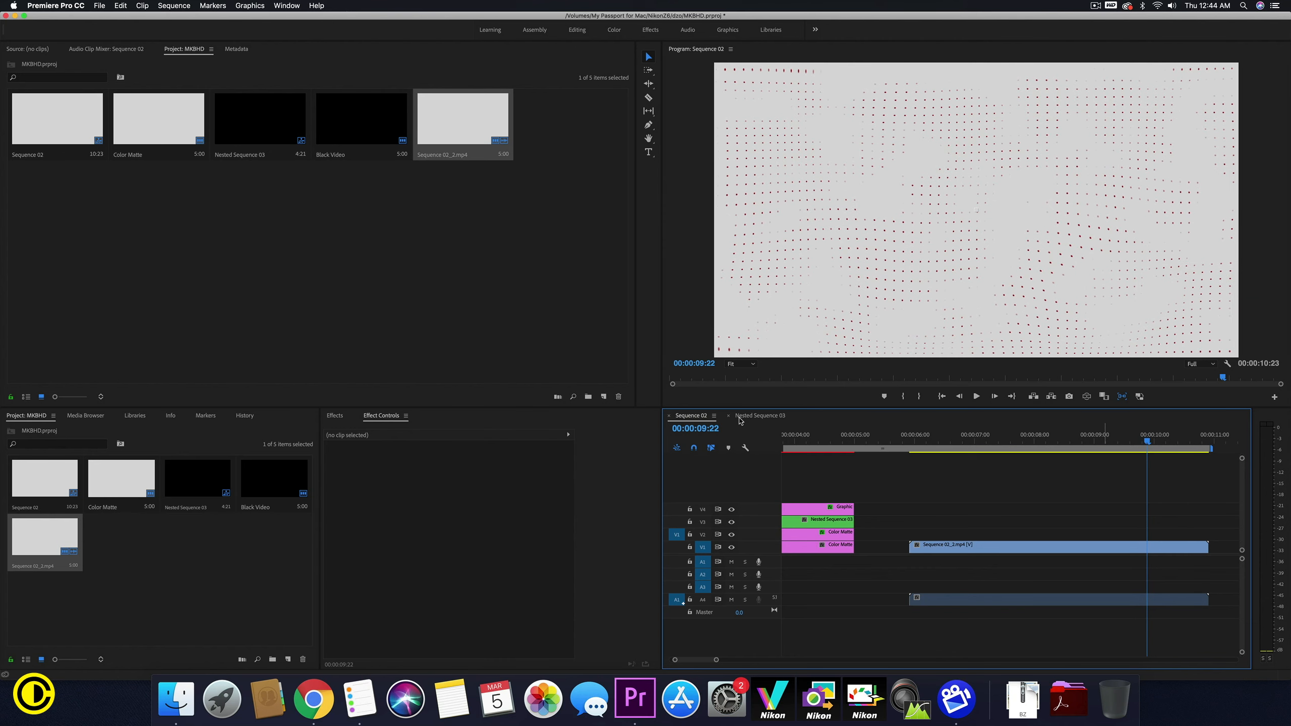
- Apply the Iris Round video transition to the end of the Sequence 02_2.mp4 clip
left_click(334, 416)
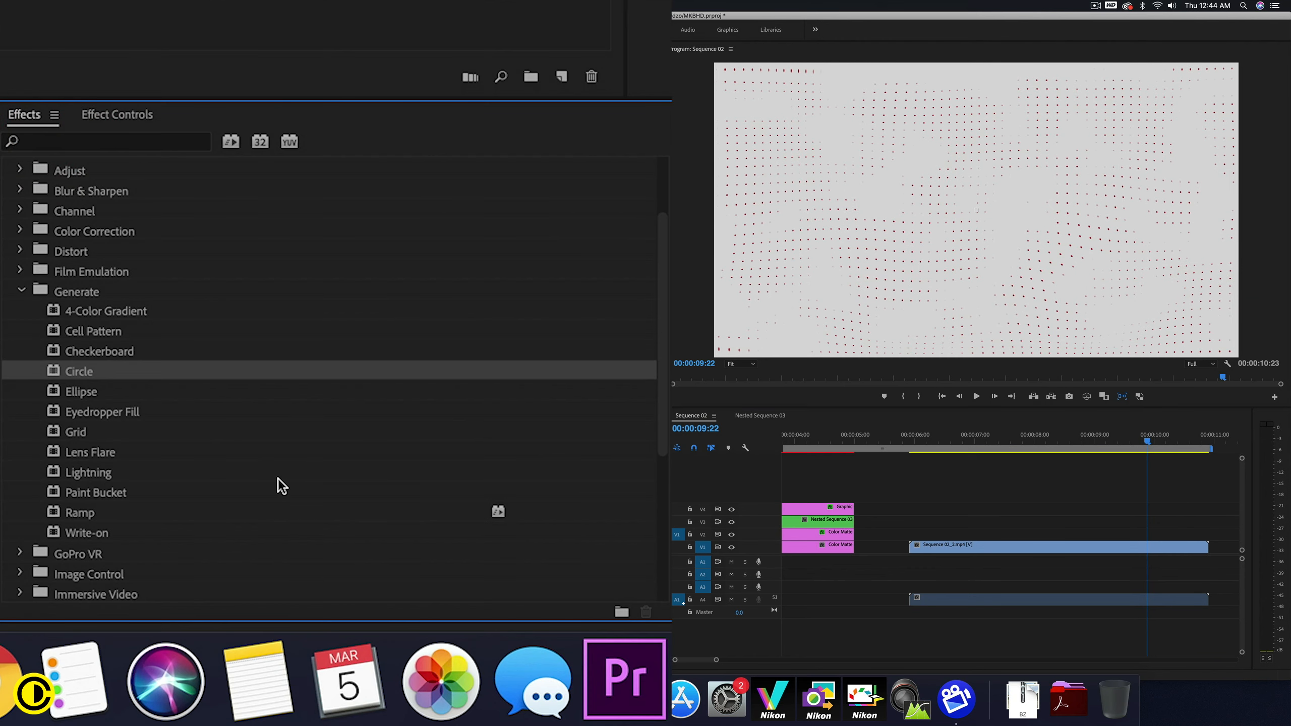
left_click(20, 290)
scroll(57, 435, "down", 1)
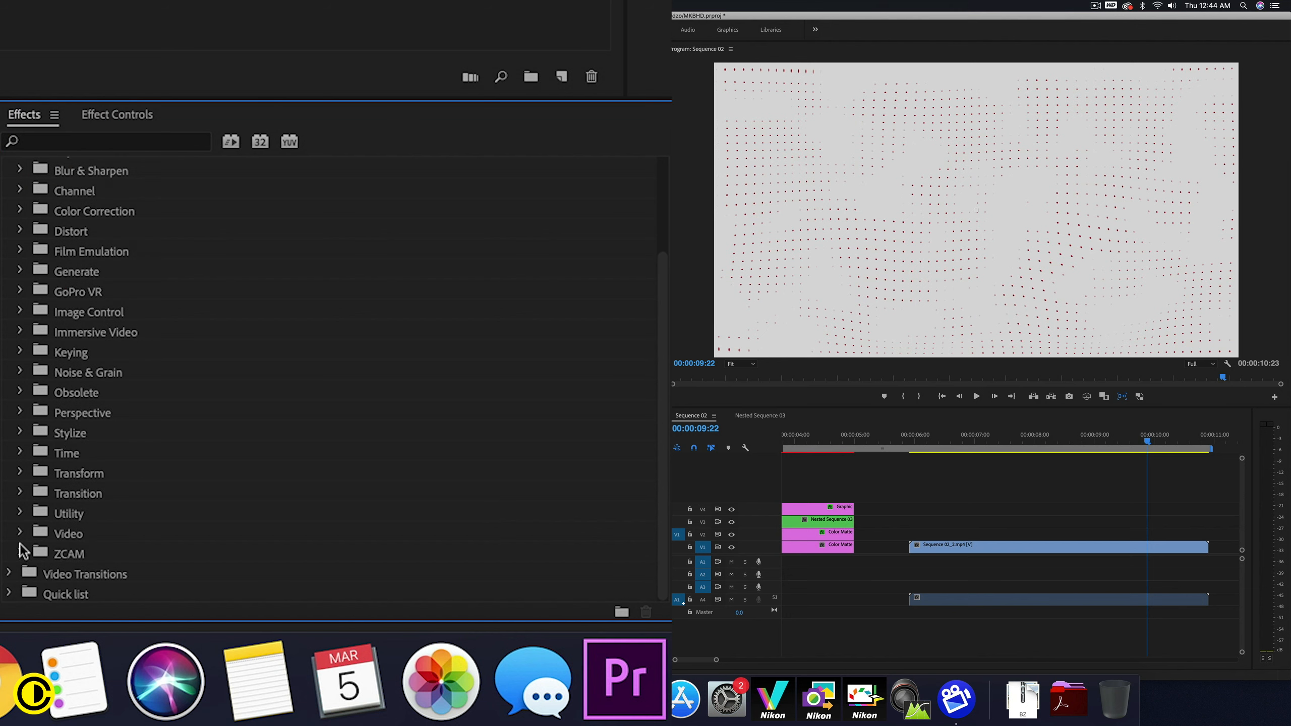
left_click(10, 575)
scroll(178, 524, "down", 4)
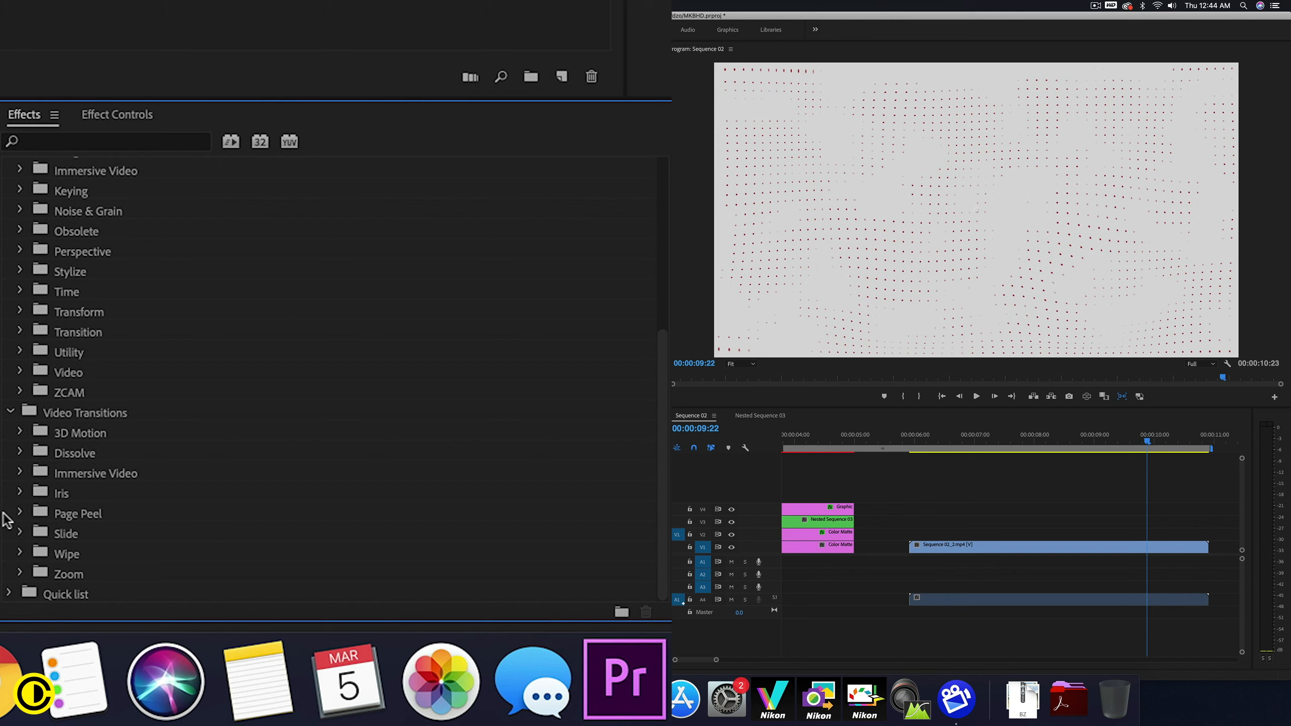
left_click(15, 496)
left_click_drag(56, 568, 1207, 551)
- Preview the Sequence 02_2.mp4 clip and its closing Iris Round transition
left_click_drag(1147, 440, 1212, 458)
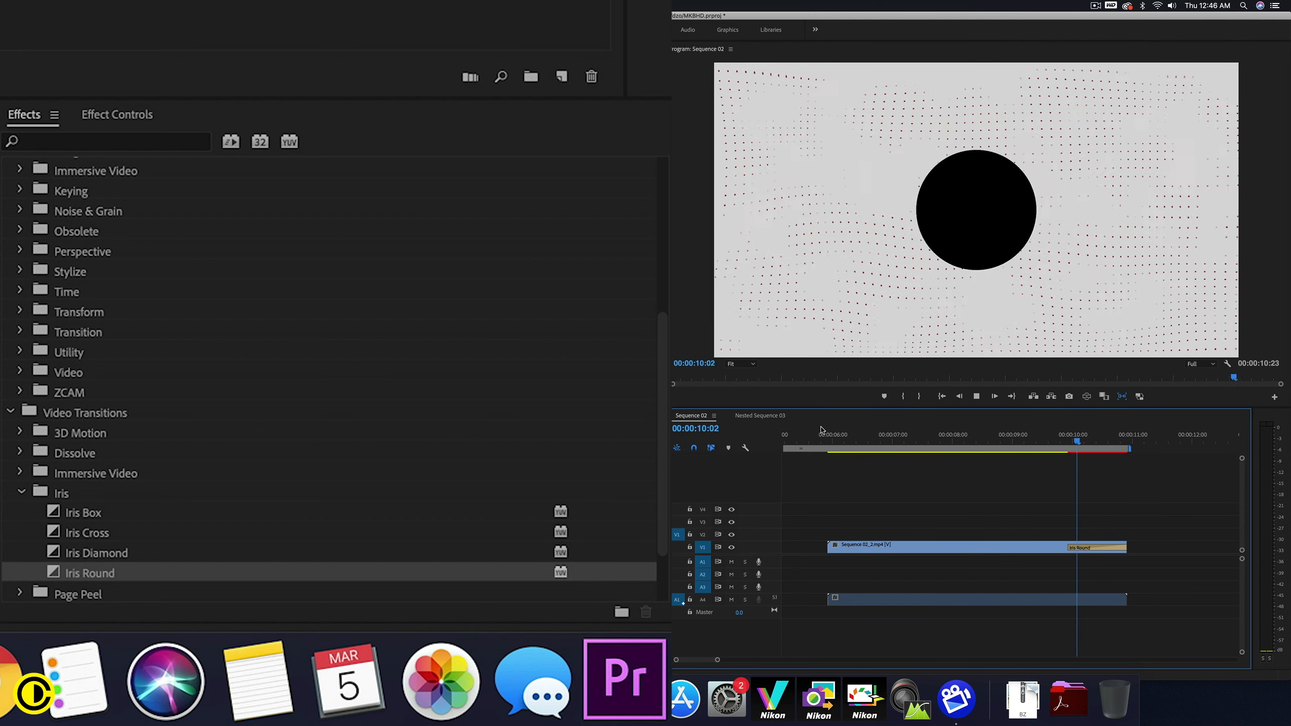
key("space")
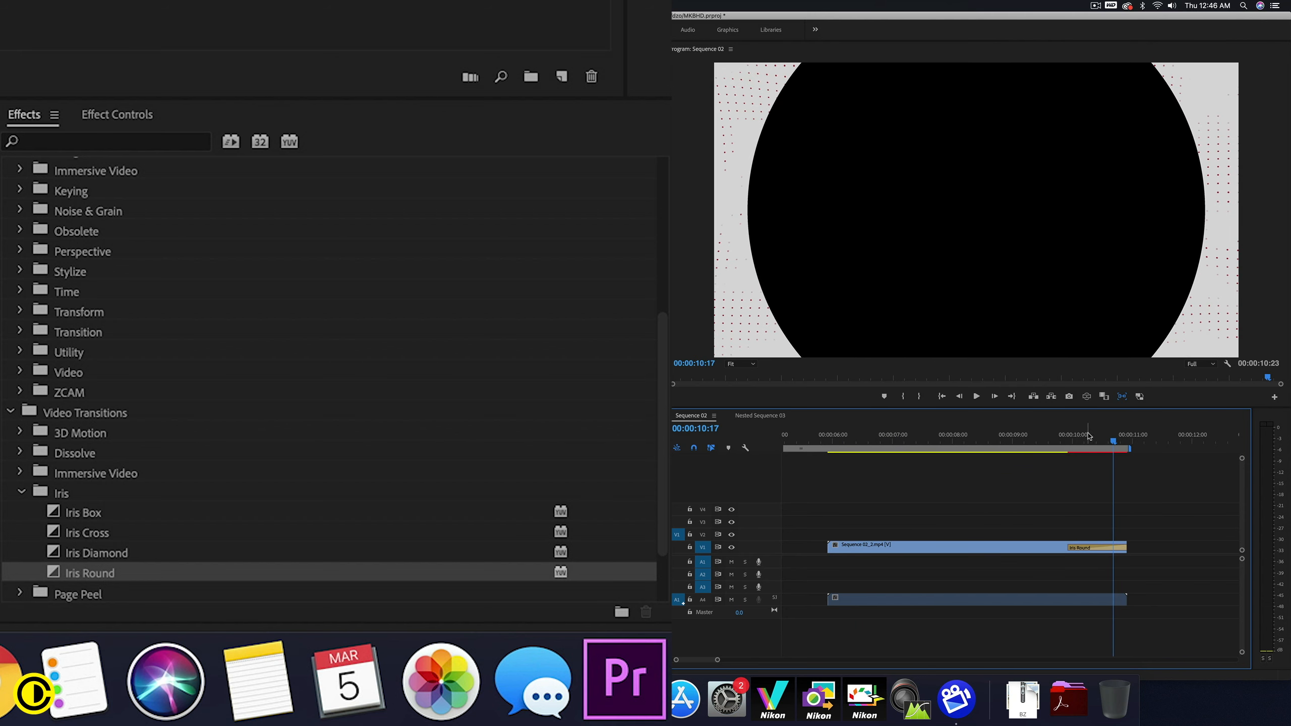
left_click_drag(1121, 439, 924, 428)
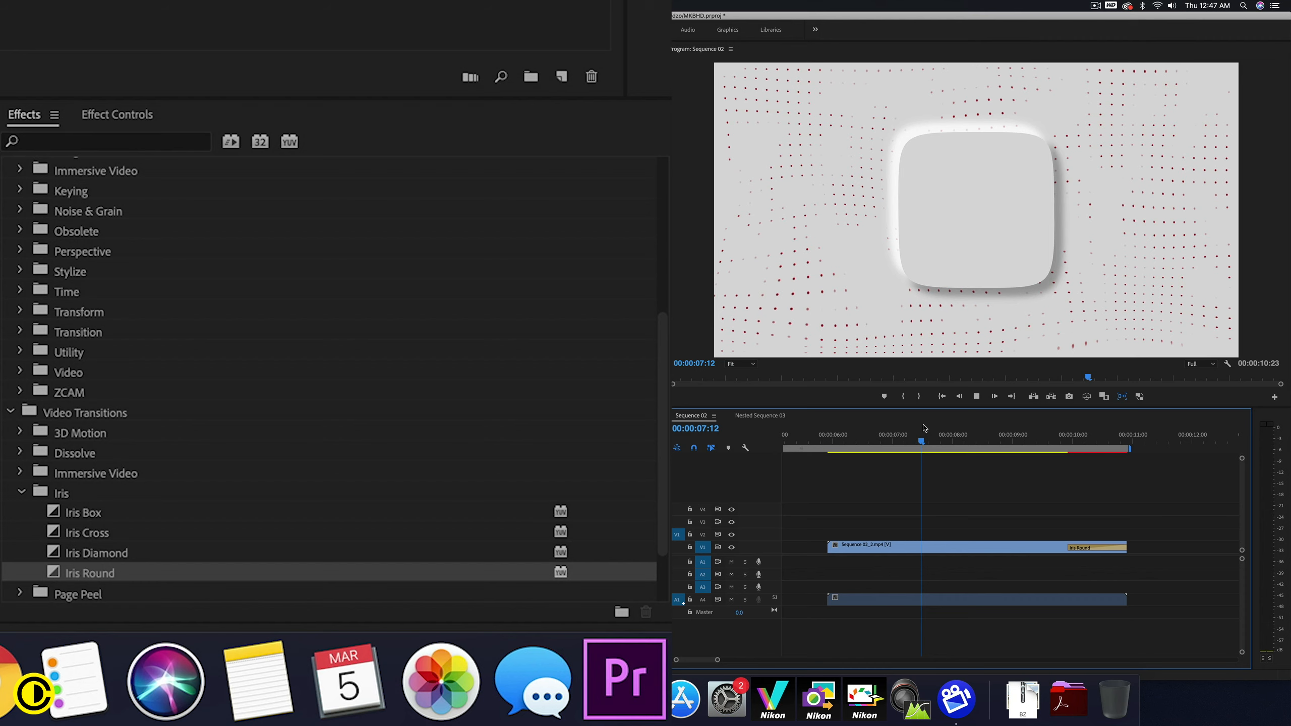
key("space")
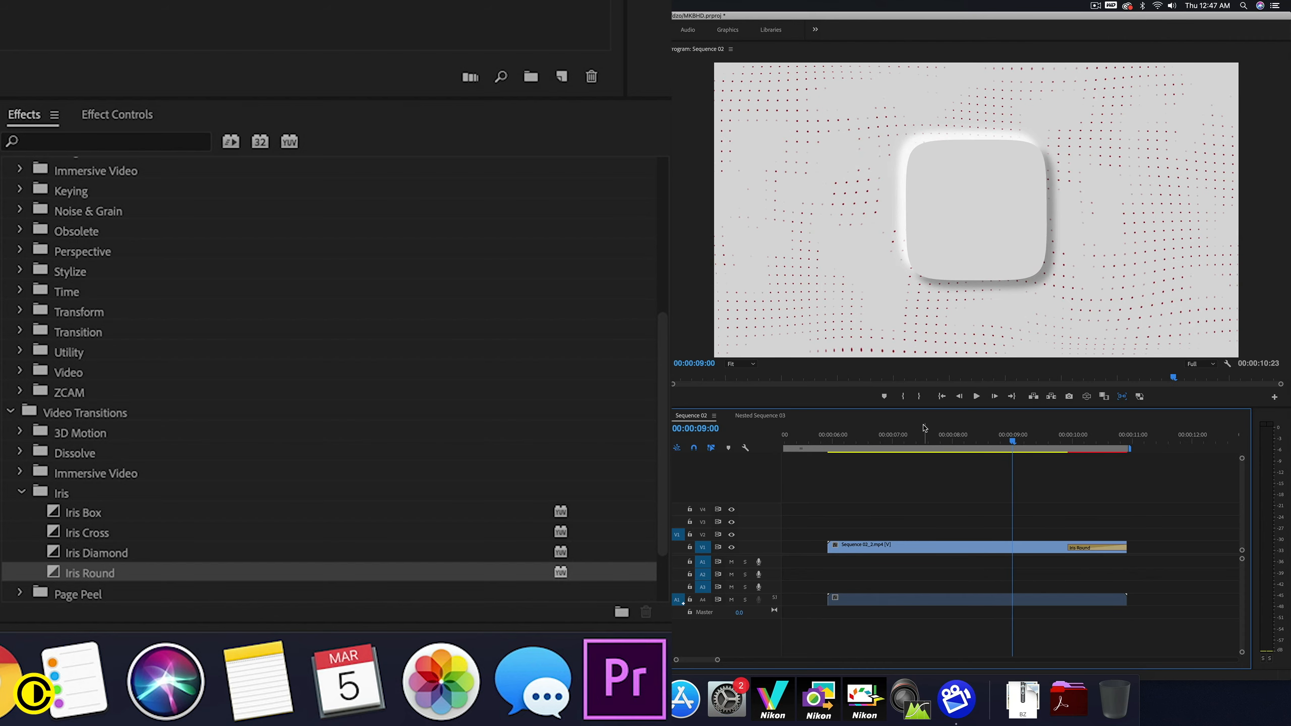